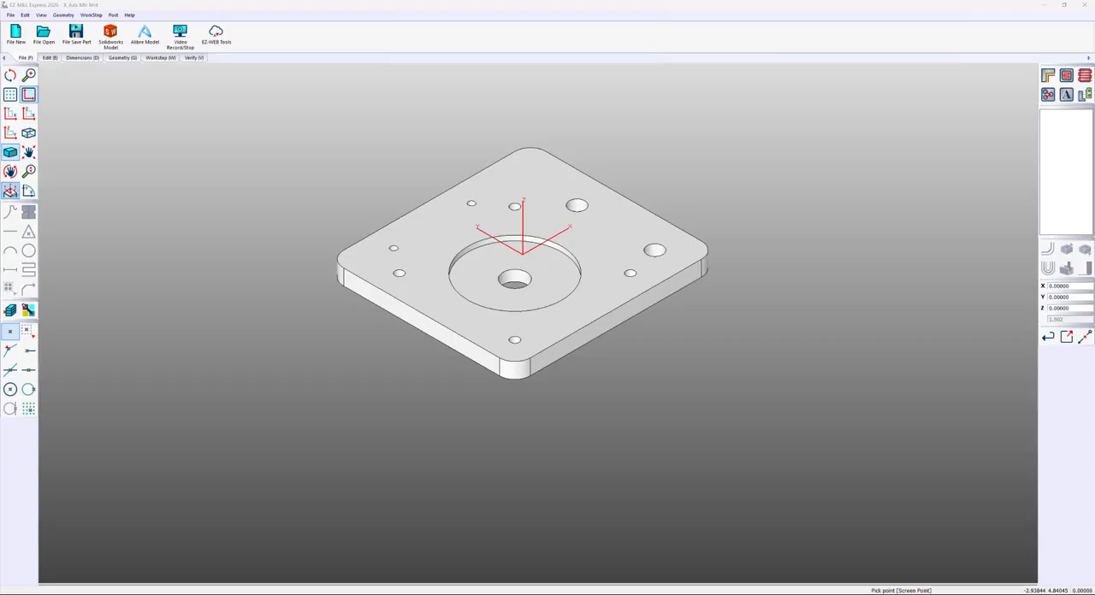
Create a stock surface around the plate with length X 4.25 and length Y 4, keeping the origin at top centre
{"action": "left_click", "coordinate": [9, 190]}
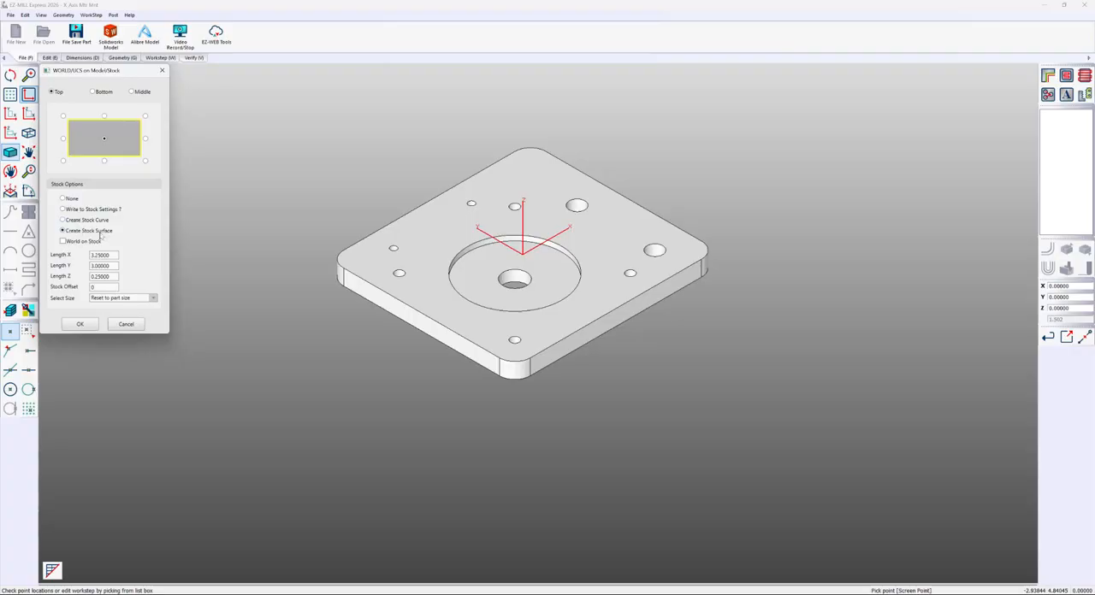
{"action": "double_click", "coordinate": [113, 254]}
{"action": "left_click", "coordinate": [95, 254]}
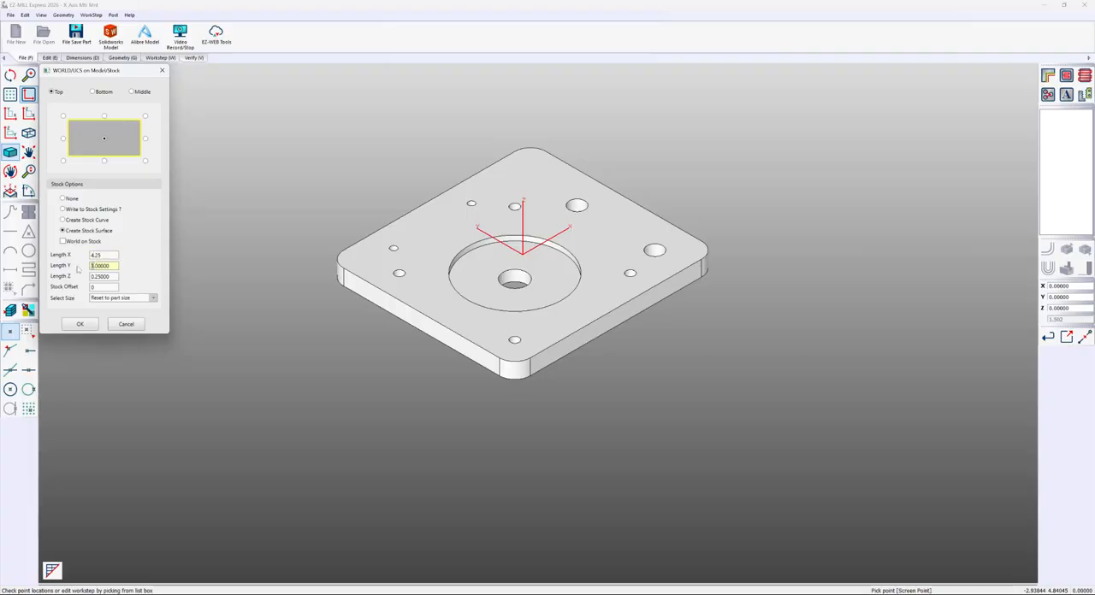
{"action": "key", "text": "Tab"}
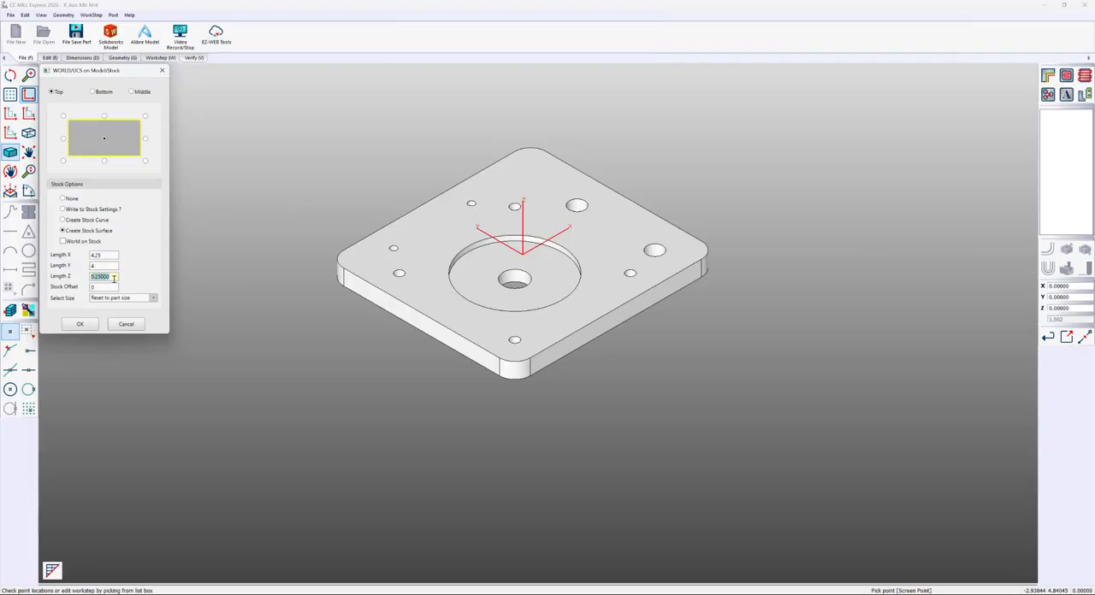
{"action": "left_click", "coordinate": [86, 324]}
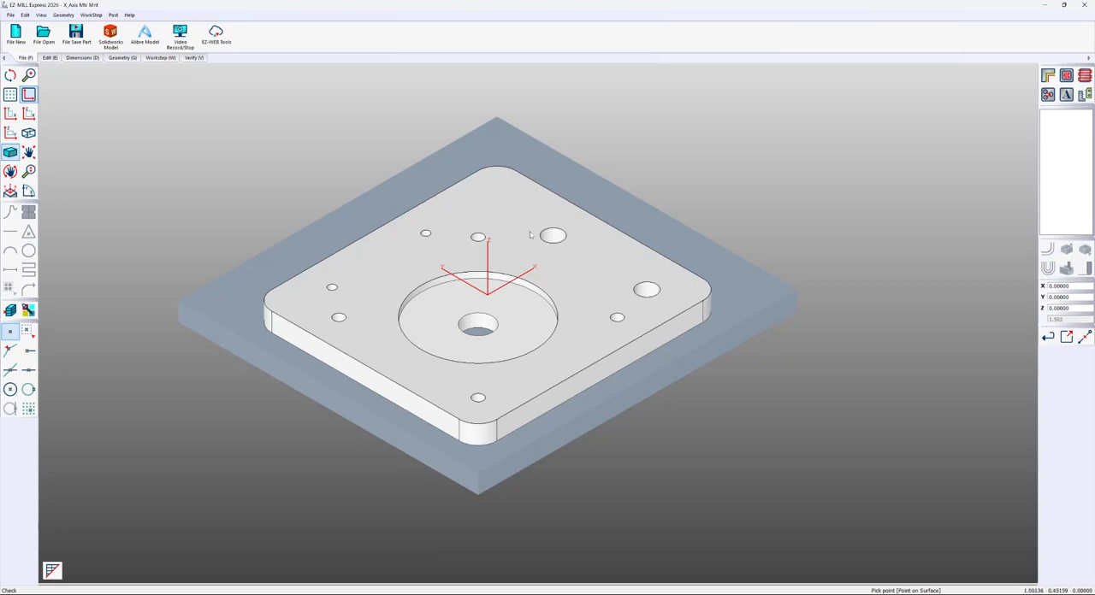
Start a contour work step with the default ID, try selecting the plate's outer side walls as a chain, and clear the selection
{"action": "left_click", "coordinate": [1047, 76]}
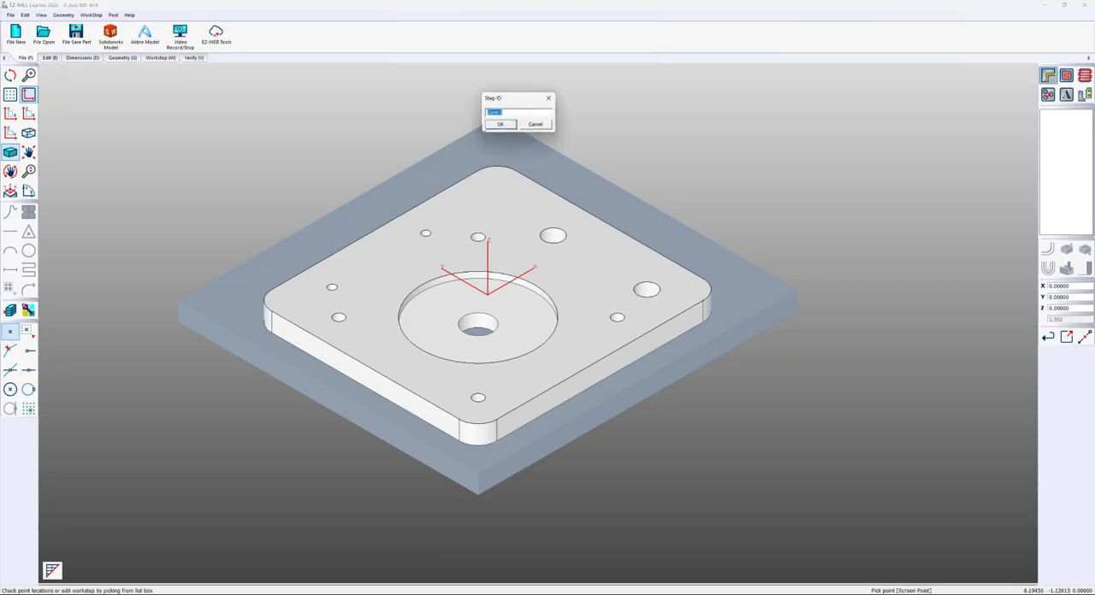
{"action": "left_click", "coordinate": [500, 125]}
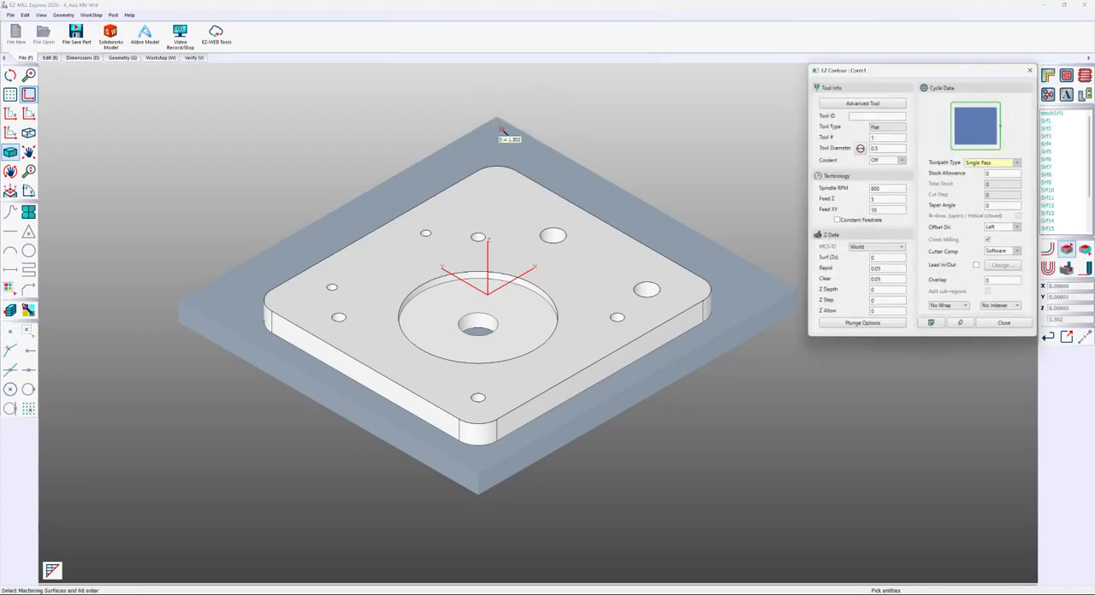
{"action": "left_click", "coordinate": [551, 405]}
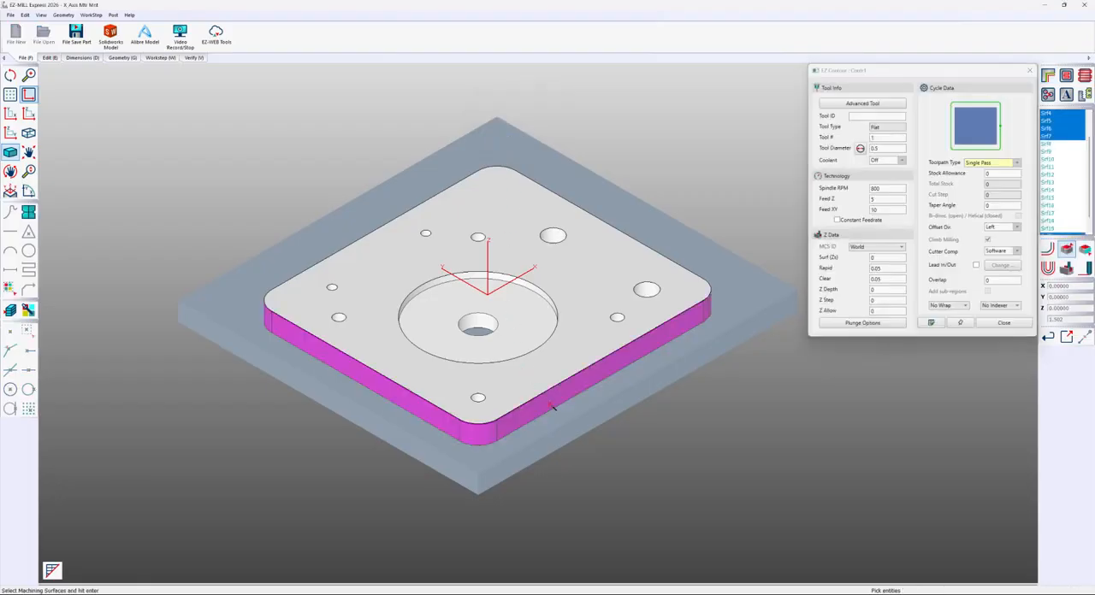
{"action": "middle_click_drag", "start_coordinate": [654, 233], "coordinate": [659, 208]}
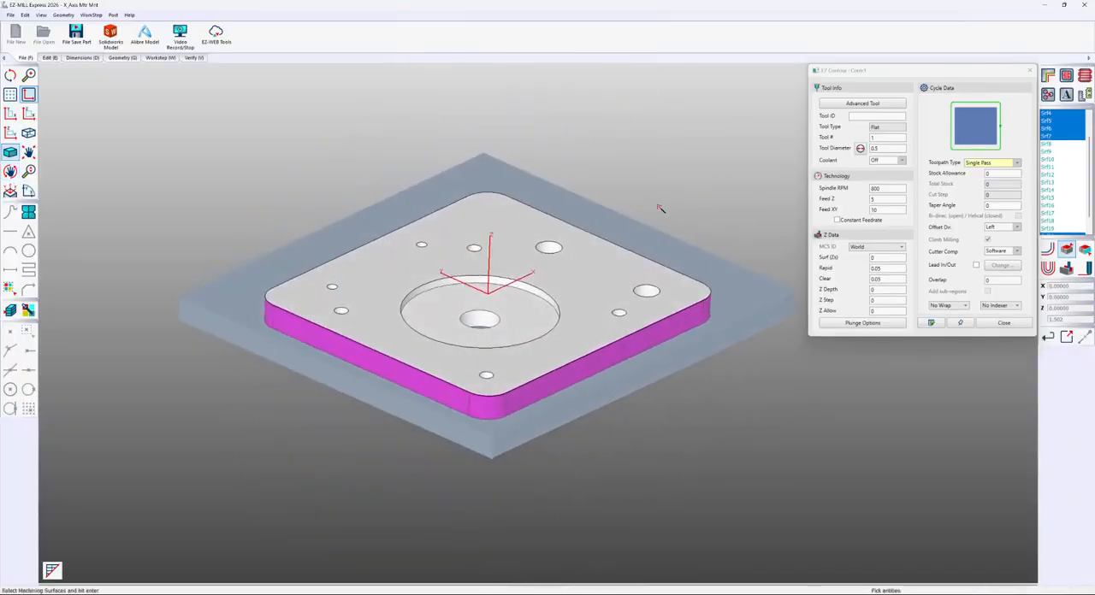
{"action": "left_click", "coordinate": [634, 136]}
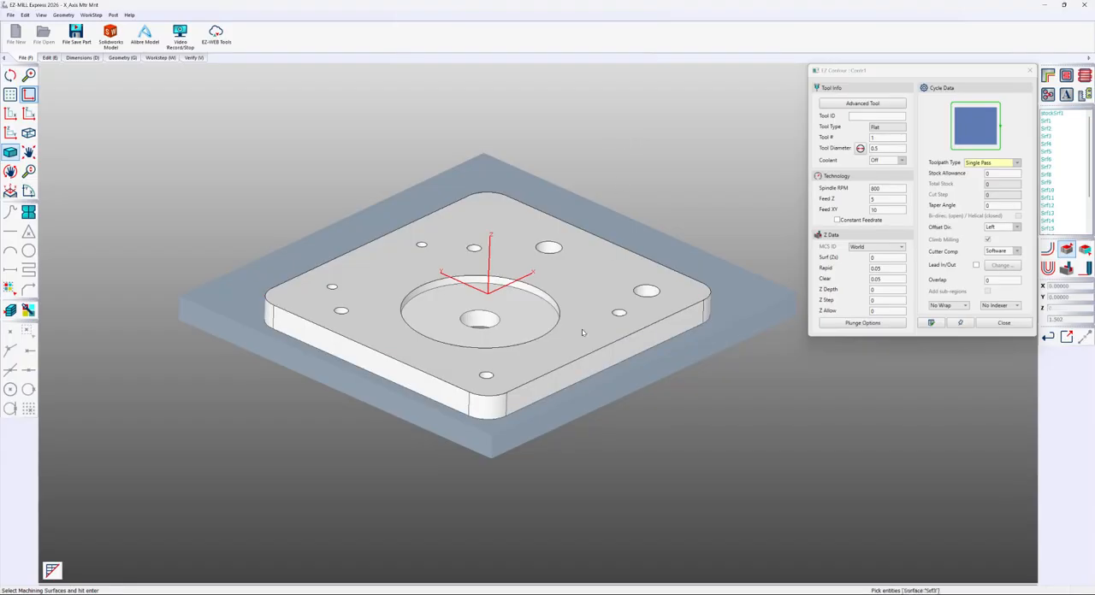
Select the plate's side faces and rounded corners around the whole perimeter as the contour's machining surfaces
{"action": "left_click", "coordinate": [531, 391]}
{"action": "left_click", "coordinate": [492, 408]}
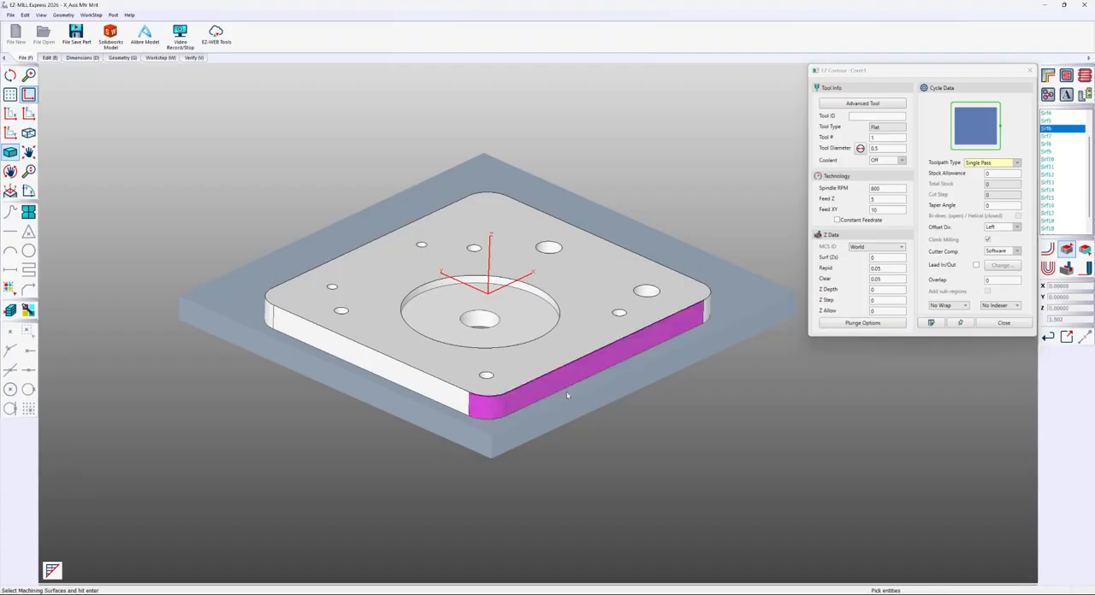
{"action": "left_click", "coordinate": [706, 310]}
{"action": "middle_click_drag", "start_coordinate": [706, 309], "coordinate": [581, 349]}
{"action": "left_click_drag", "start_coordinate": [581, 349], "coordinate": [666, 322]}
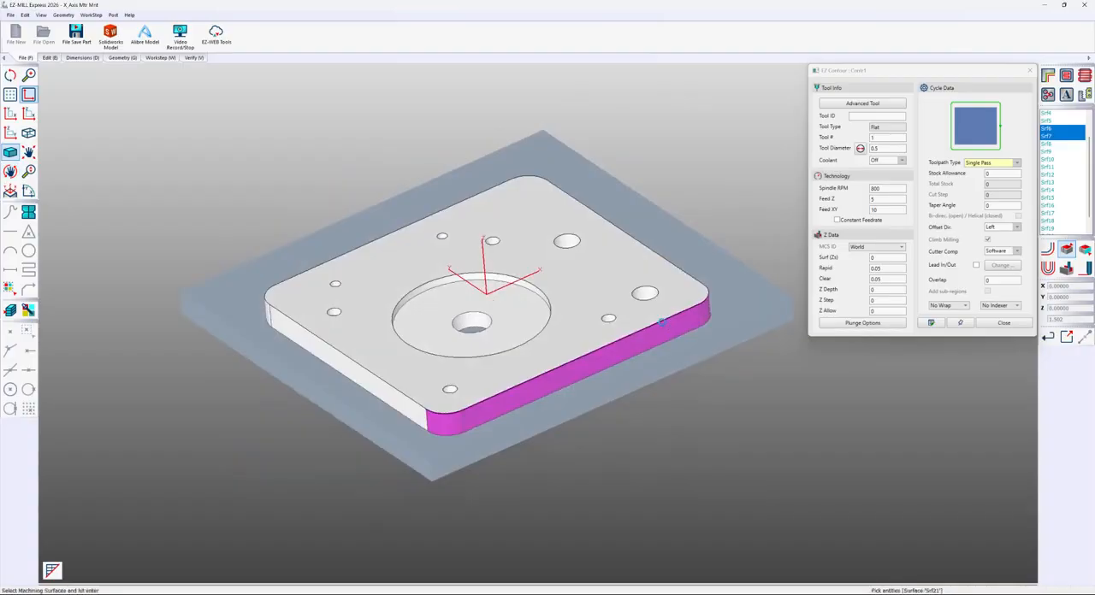
{"action": "left_click", "coordinate": [379, 368]}
{"action": "middle_click_drag", "start_coordinate": [550, 233], "coordinate": [603, 235]}
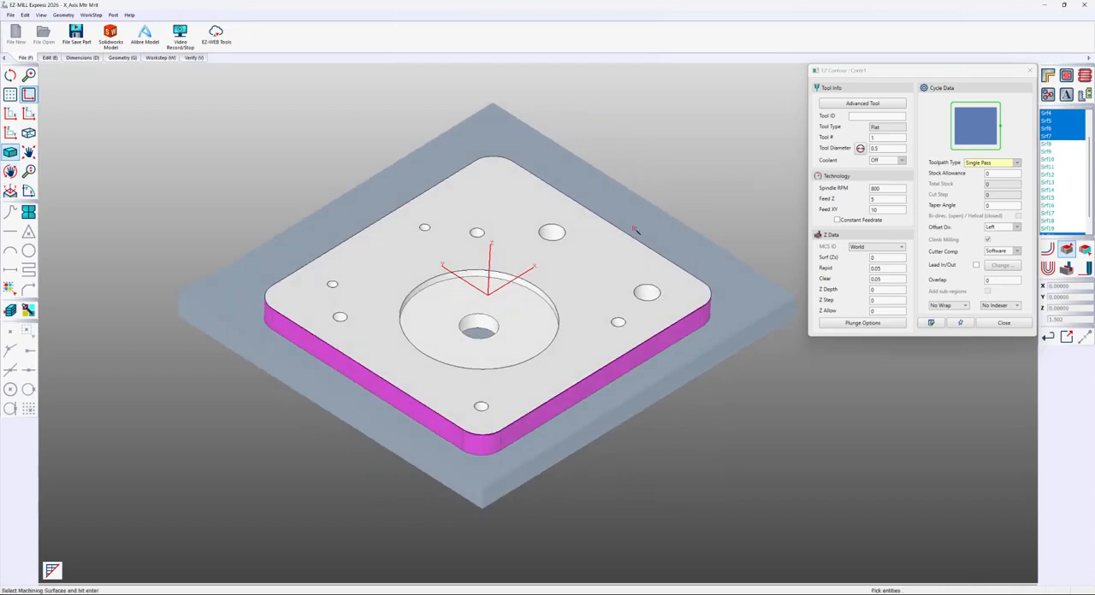
{"action": "key", "text": "Return"}
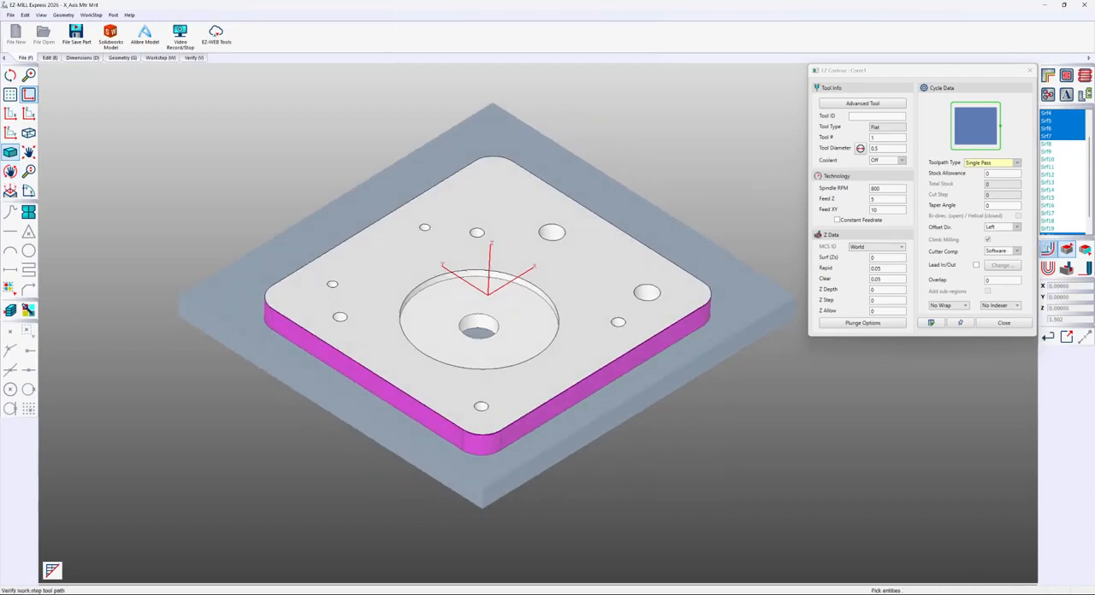
Set the contour's tool diameter to 0.25, regenerate the toolpath, and inspect it from the side of the plate
{"action": "left_click", "coordinate": [898, 148]}
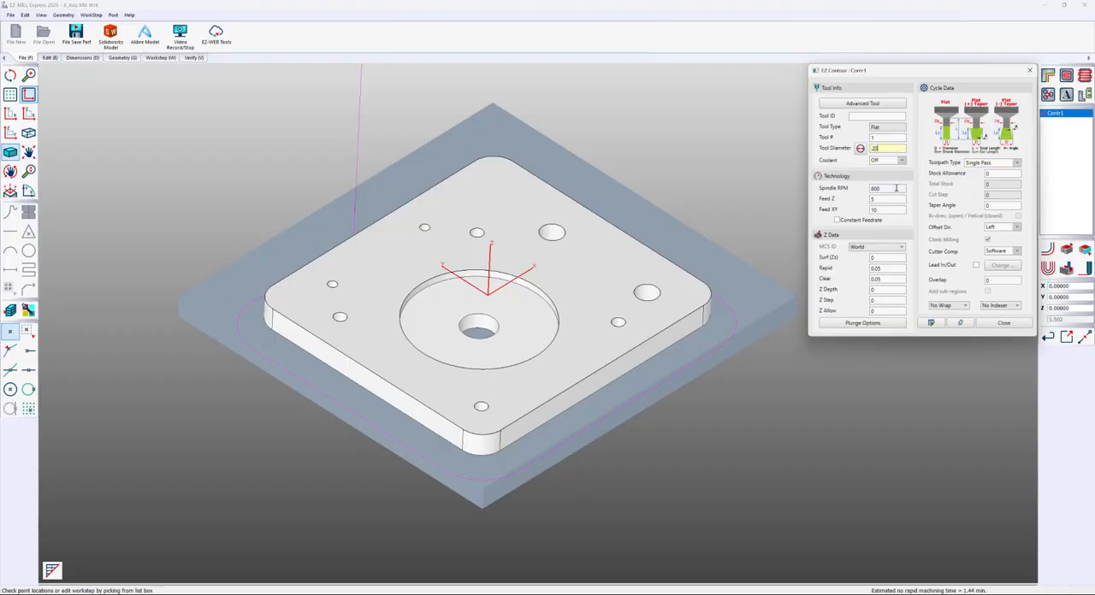
{"action": "left_click", "coordinate": [894, 290]}
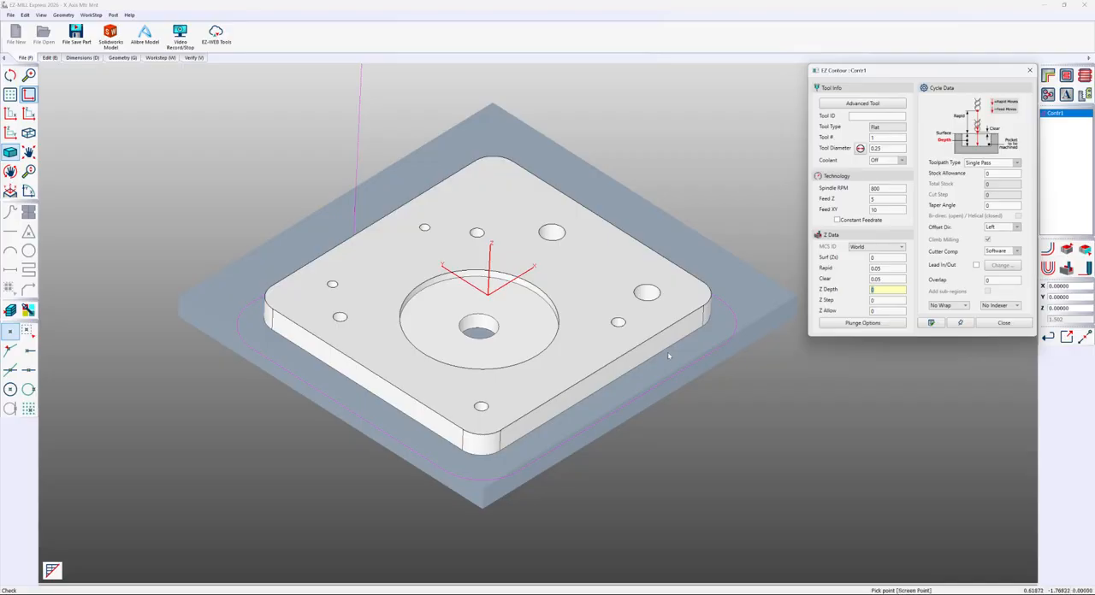
{"action": "left_click", "coordinate": [1046, 252]}
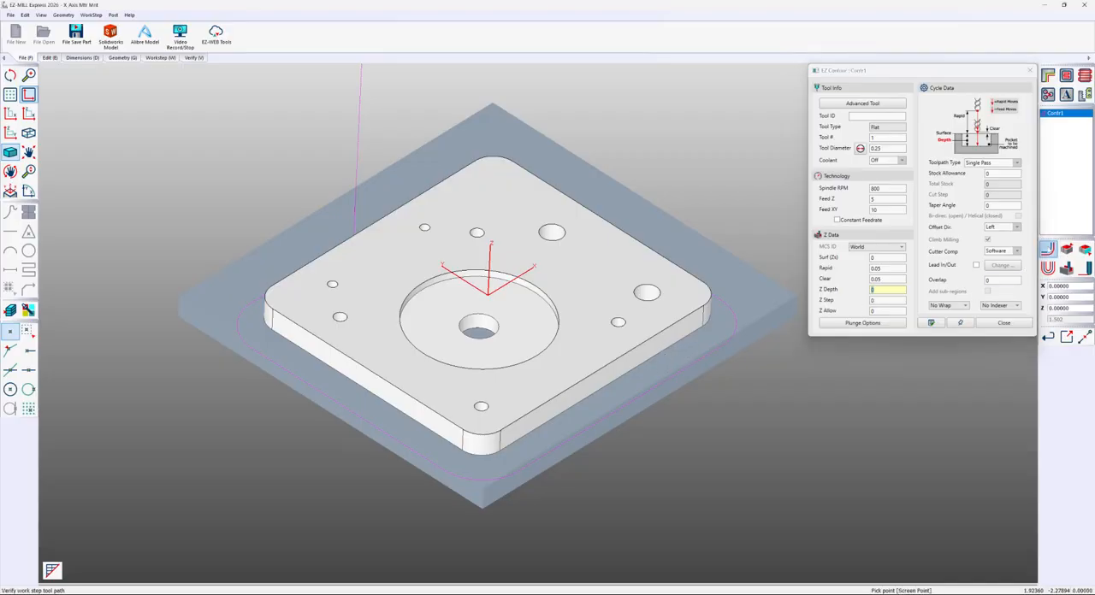
{"action": "middle_click_drag", "start_coordinate": [586, 409], "coordinate": [597, 273]}
{"action": "middle_click_drag", "start_coordinate": [482, 332], "coordinate": [463, 428]}
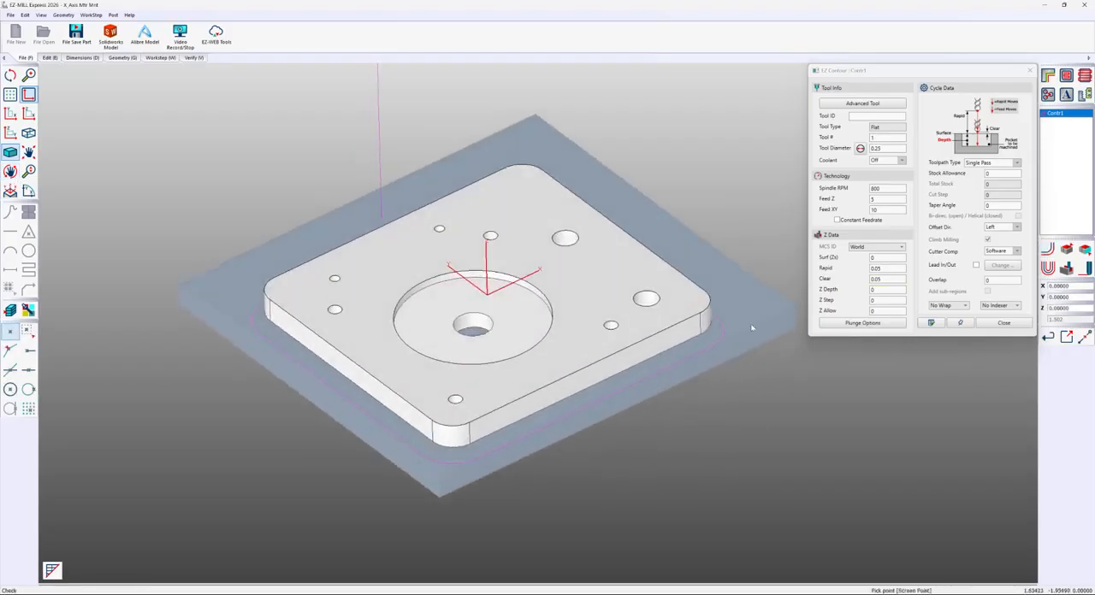
Set the contour's Z Depth to 0.2 and check the regenerated toolpath against the plate's side wall
{"action": "left_click", "coordinate": [893, 291]}
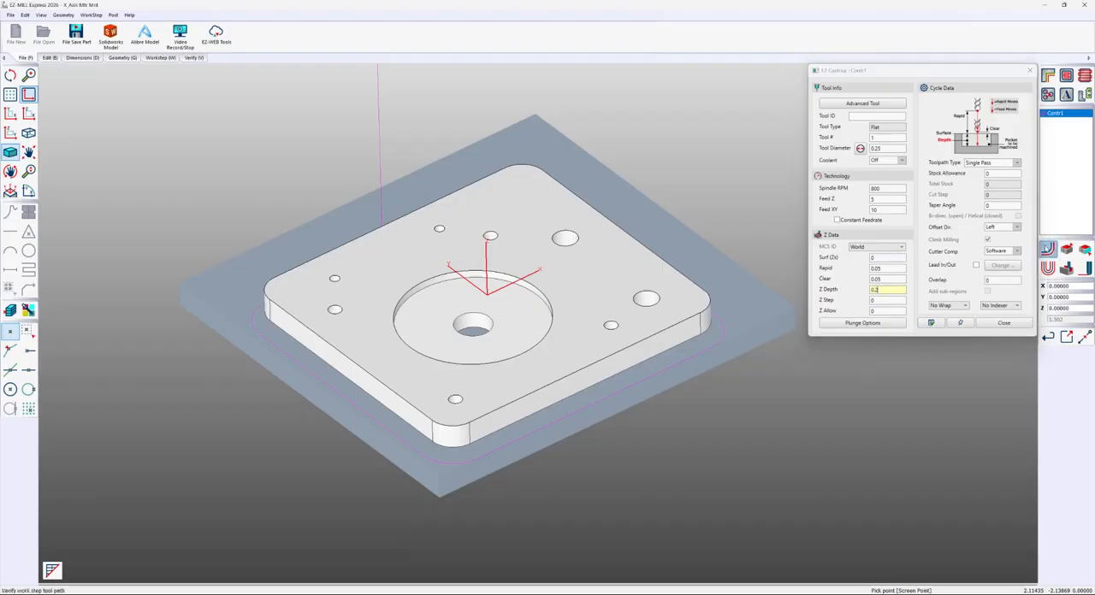
{"action": "middle_click_drag", "start_coordinate": [554, 401], "coordinate": [558, 286]}
{"action": "scroll", "coordinate": [480, 326], "scroll_direction": "up", "scroll_amount": 3}
{"action": "scroll", "coordinate": [479, 326], "scroll_direction": "down", "scroll_amount": 5}
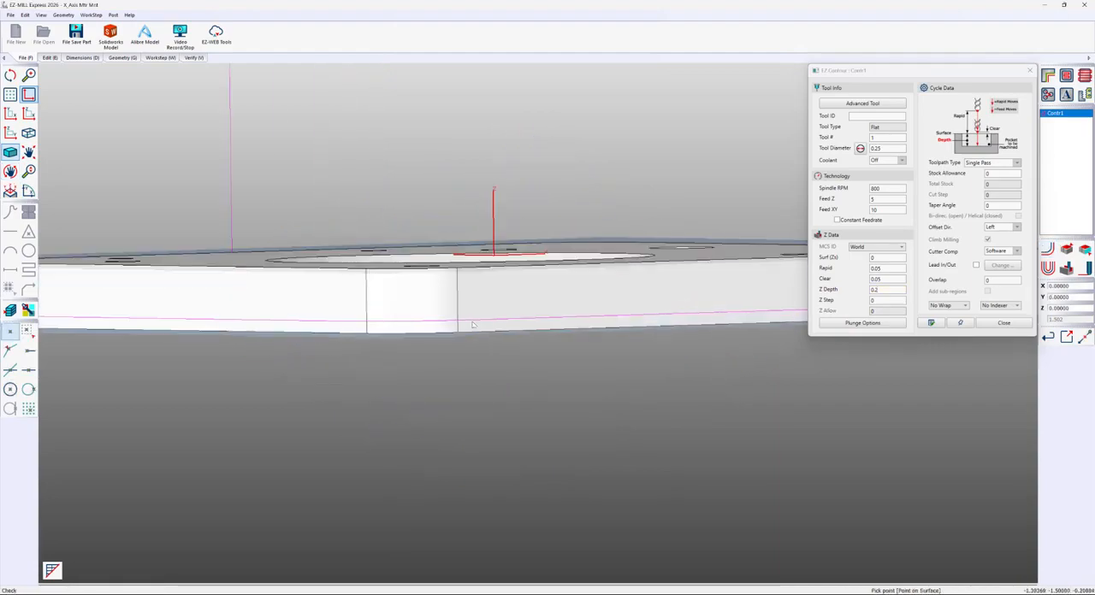
{"action": "middle_click_drag", "start_coordinate": [480, 325], "coordinate": [452, 386]}
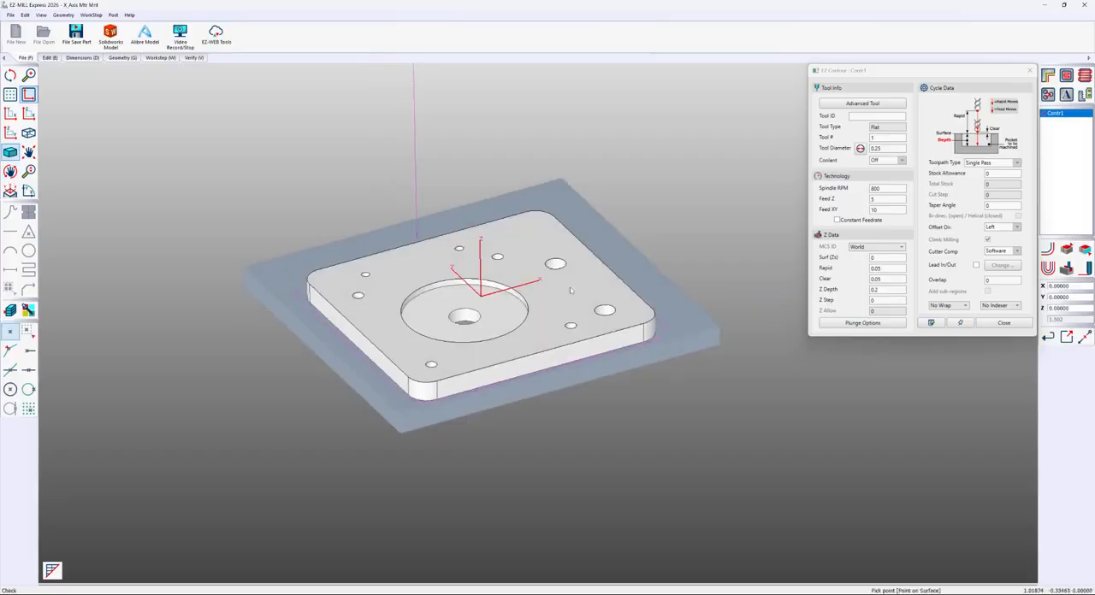
Set the contour's Z Step to 0.05 and inspect the stepped passes around the plate's perimeter
{"action": "left_click", "coordinate": [884, 302]}
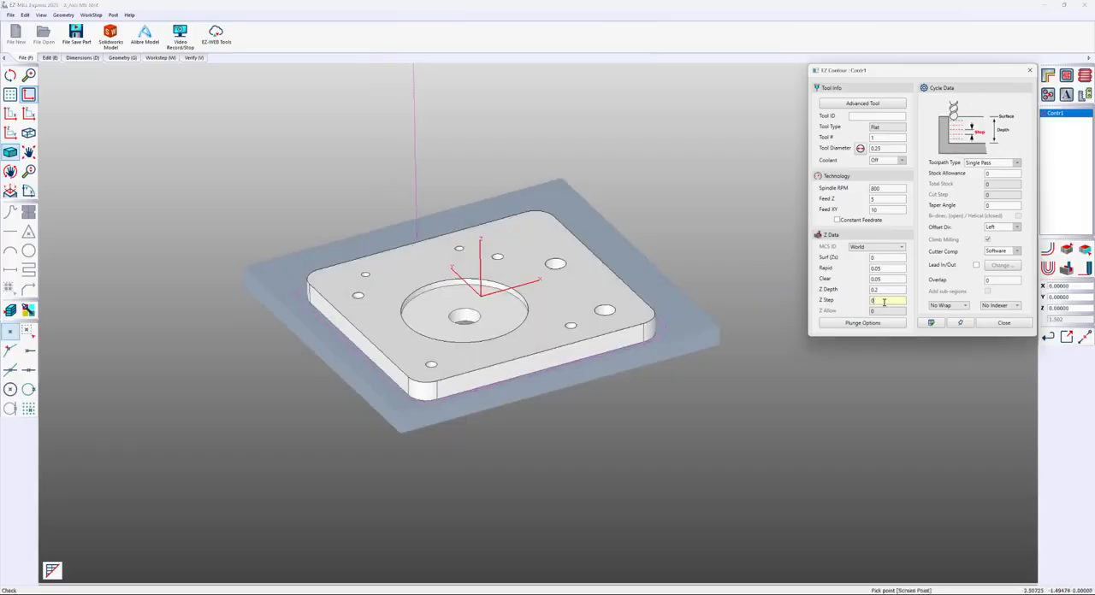
{"action": "type", "text": ".05"}
{"action": "left_click", "coordinate": [9, 171]}
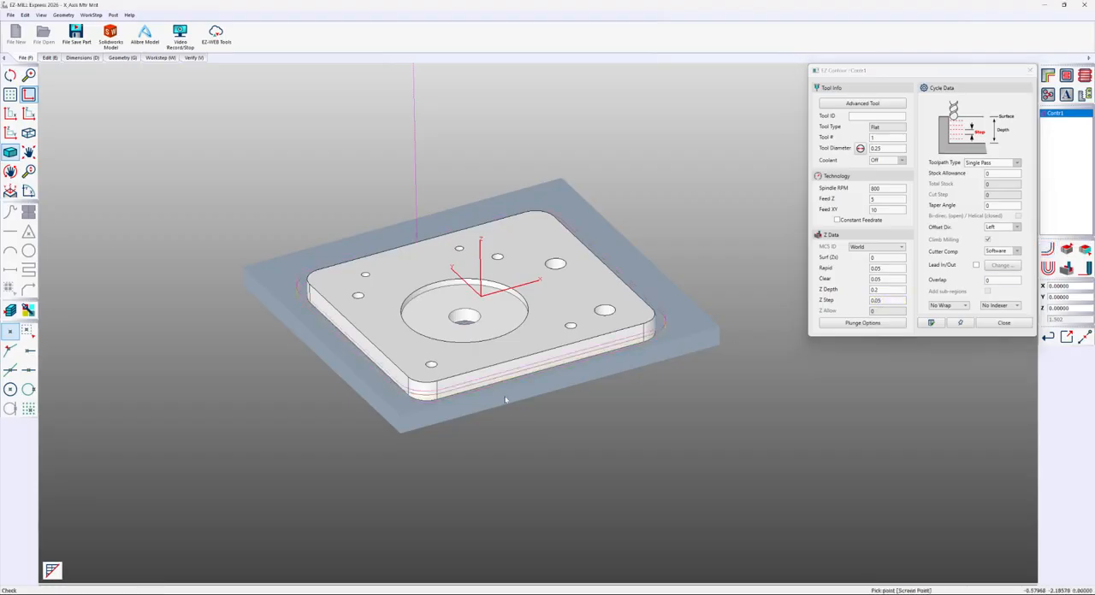
{"action": "mouse_move", "coordinate": [504, 398]}
{"action": "left_mouse_down"}
{"action": "mouse_move", "coordinate": [484, 311]}
{"action": "mouse_move", "coordinate": [486, 390]}
{"action": "left_mouse_up"}
{"action": "key", "text": "Escape"}
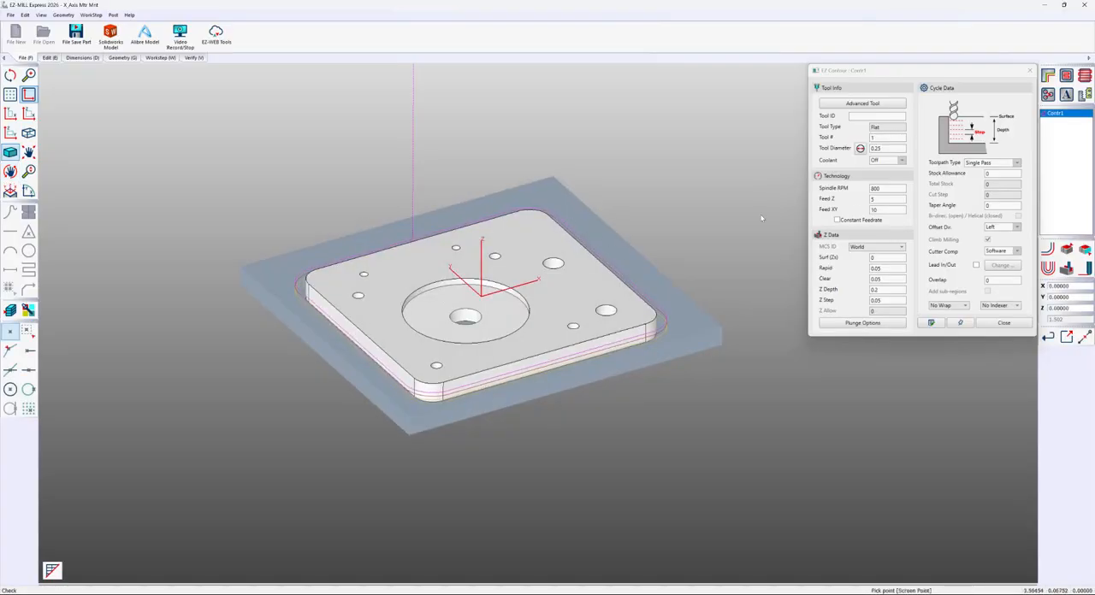
Change the contour's toolpath type to Z-Helical and regenerate the toolpath
{"action": "left_click", "coordinate": [1017, 163]}
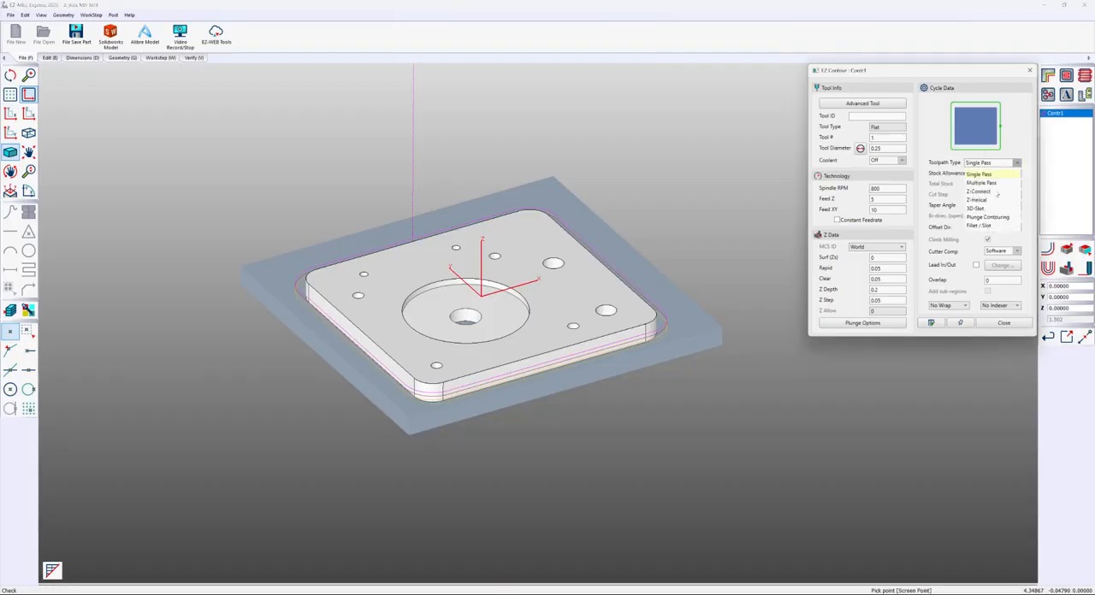
{"action": "left_click", "coordinate": [988, 199]}
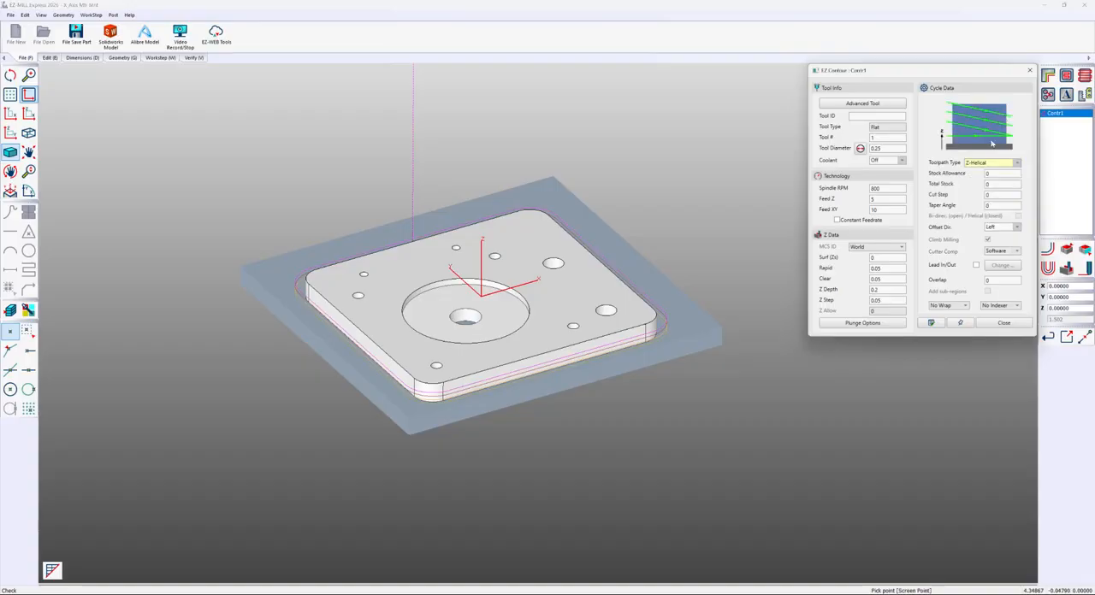
{"action": "left_click", "coordinate": [1048, 250]}
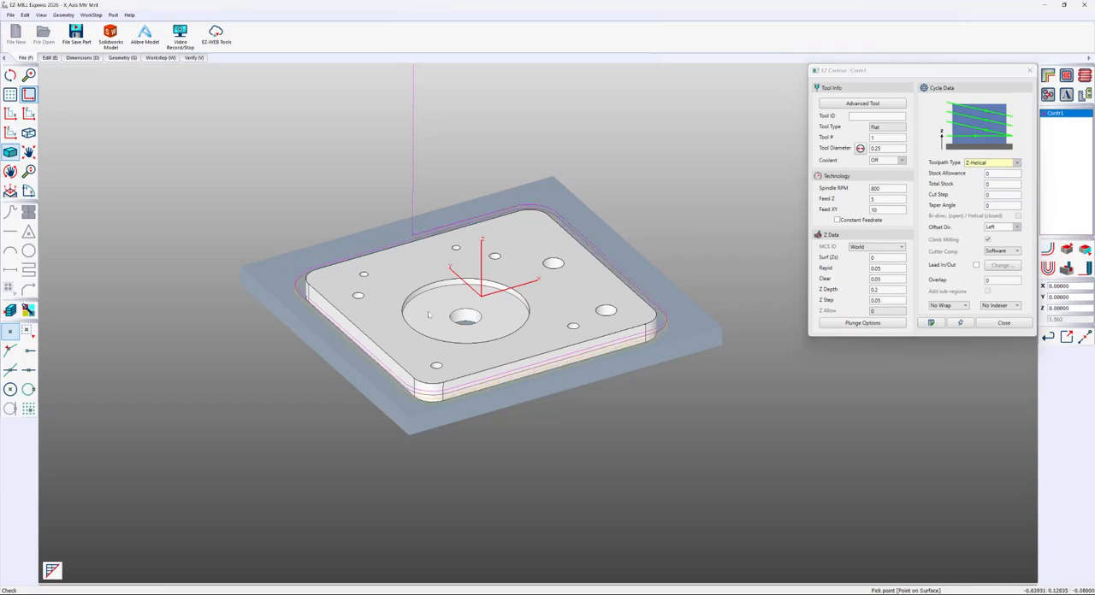
Run a solid cutting simulation of the helical contour on the stock and close the contour settings
{"action": "left_click", "coordinate": [1067, 267]}
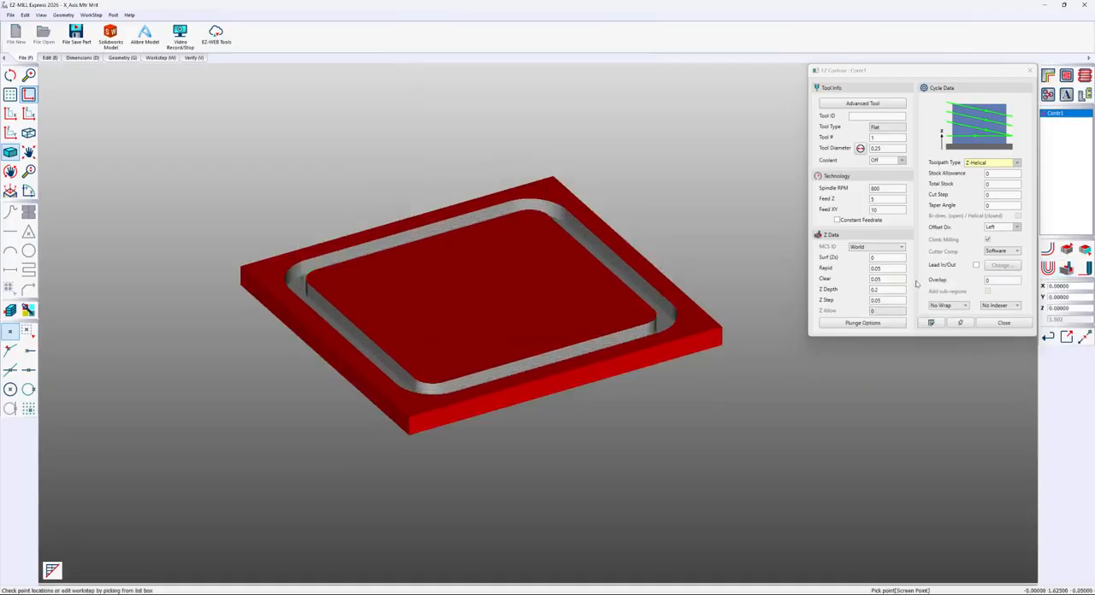
{"action": "mouse_move", "coordinate": [691, 333]}
{"action": "middle_mouse_down"}
{"action": "mouse_move", "coordinate": [648, 442]}
{"action": "mouse_move", "coordinate": [695, 347]}
{"action": "middle_mouse_up"}
{"action": "left_click", "coordinate": [997, 323]}
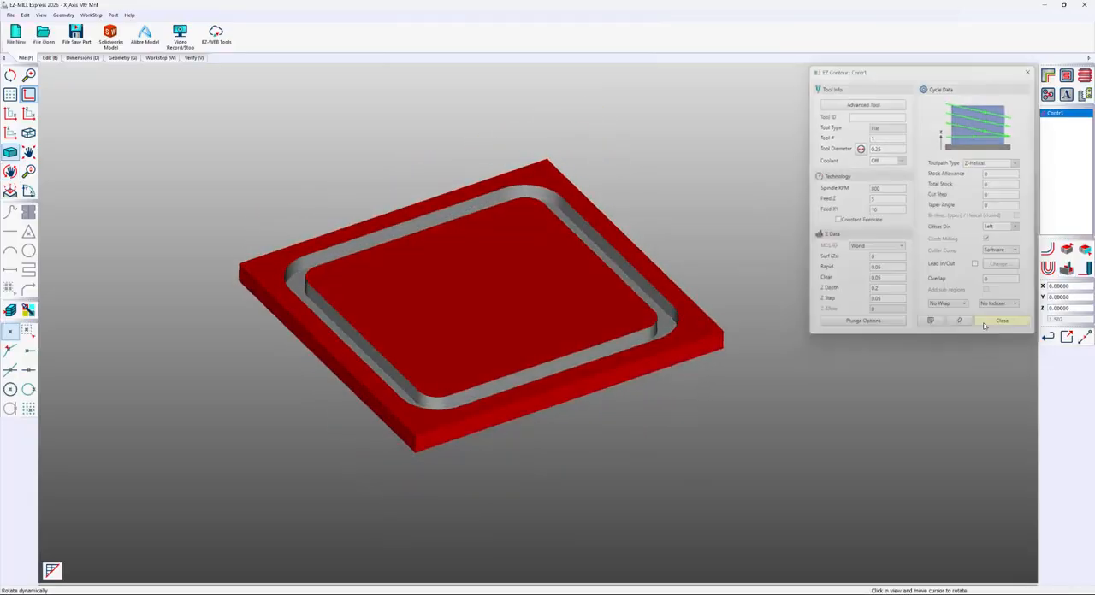
Create a second contour work step with the default ID on the plate's outer side walls
{"action": "left_click", "coordinate": [1051, 77]}
{"action": "left_click", "coordinate": [503, 124]}
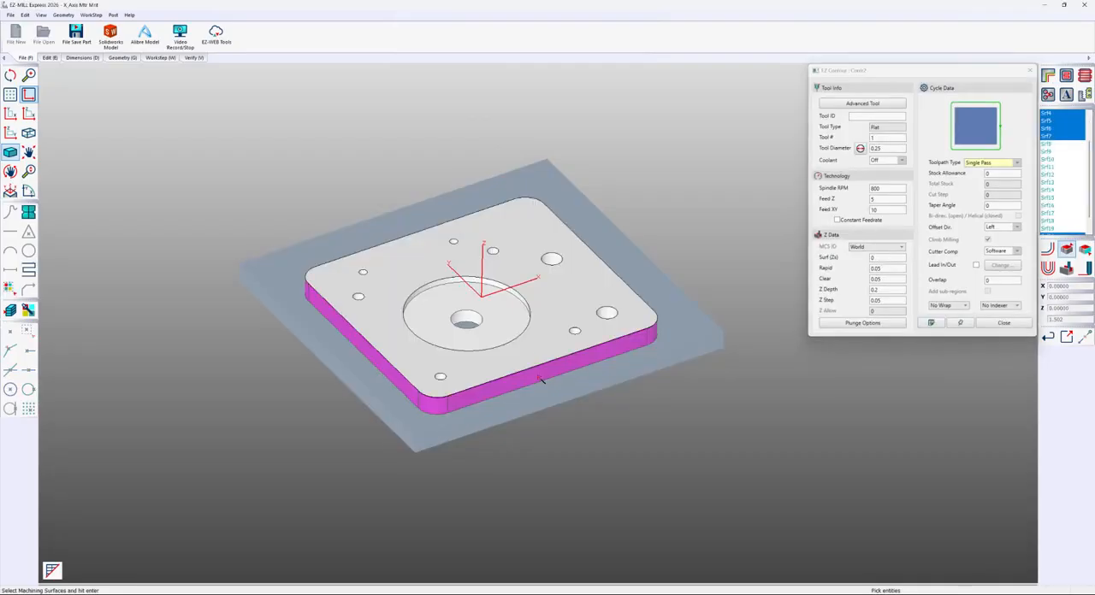
{"action": "left_click", "coordinate": [535, 373]}
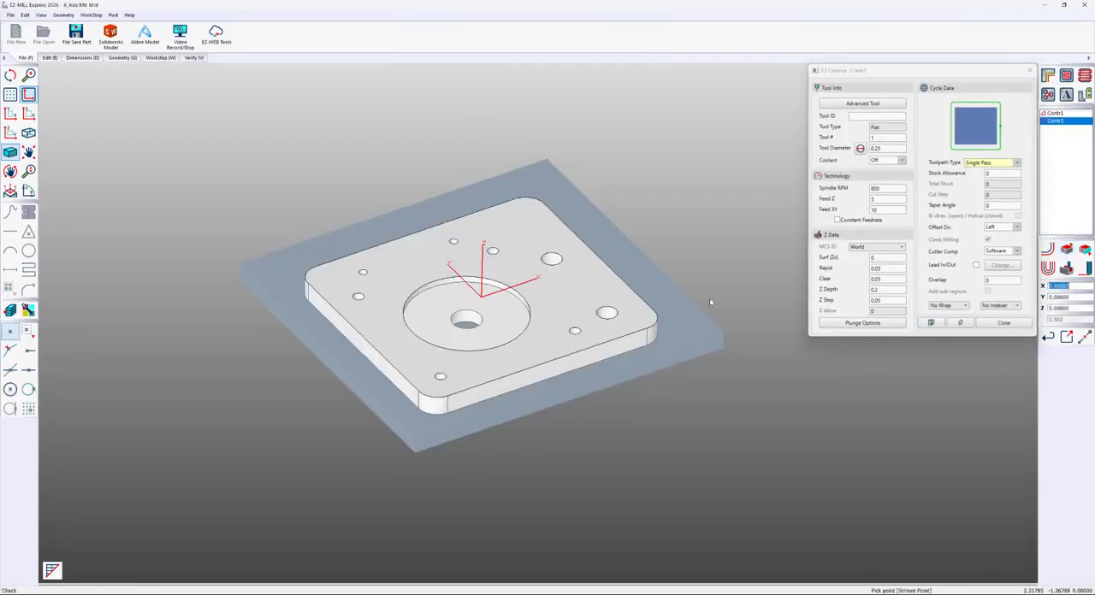
Set the second contour's Z Depth to 0.3 and its Z Step to 0
{"action": "left_click", "coordinate": [889, 289]}
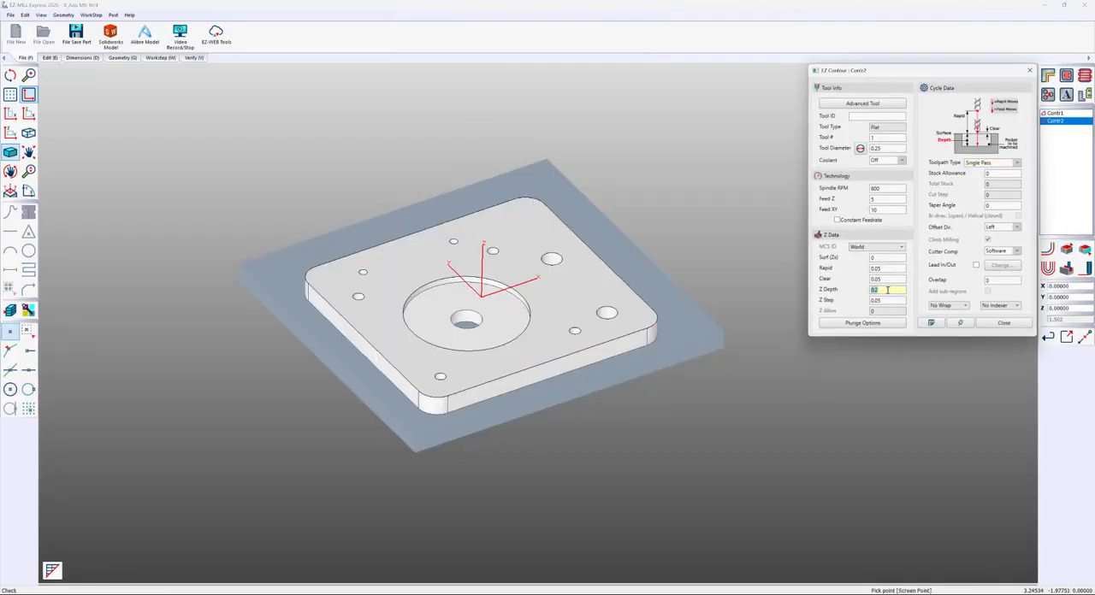
{"action": "type", "text": ".3"}
{"action": "left_click", "coordinate": [888, 300]}
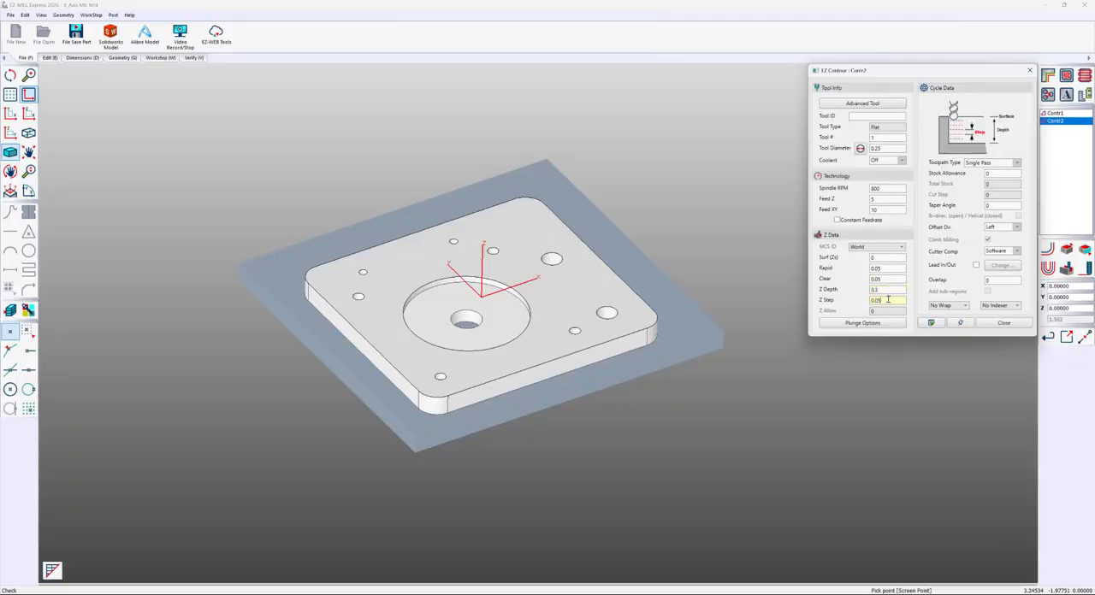
{"action": "type", "text": "0"}
In the second contour's advanced cycle data, set 4 tabs with a width of 0.125 and a spline tolerance of 0.001
{"action": "left_click", "coordinate": [932, 323]}
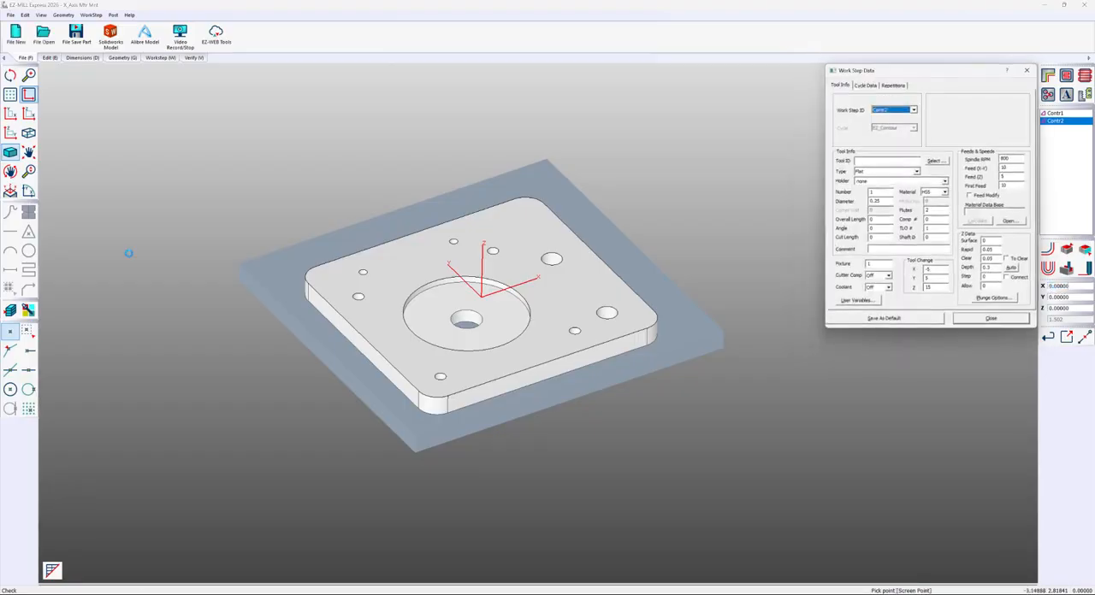
{"action": "left_click_drag", "start_coordinate": [849, 73], "coordinate": [563, 83]}
{"action": "left_click", "coordinate": [579, 95]}
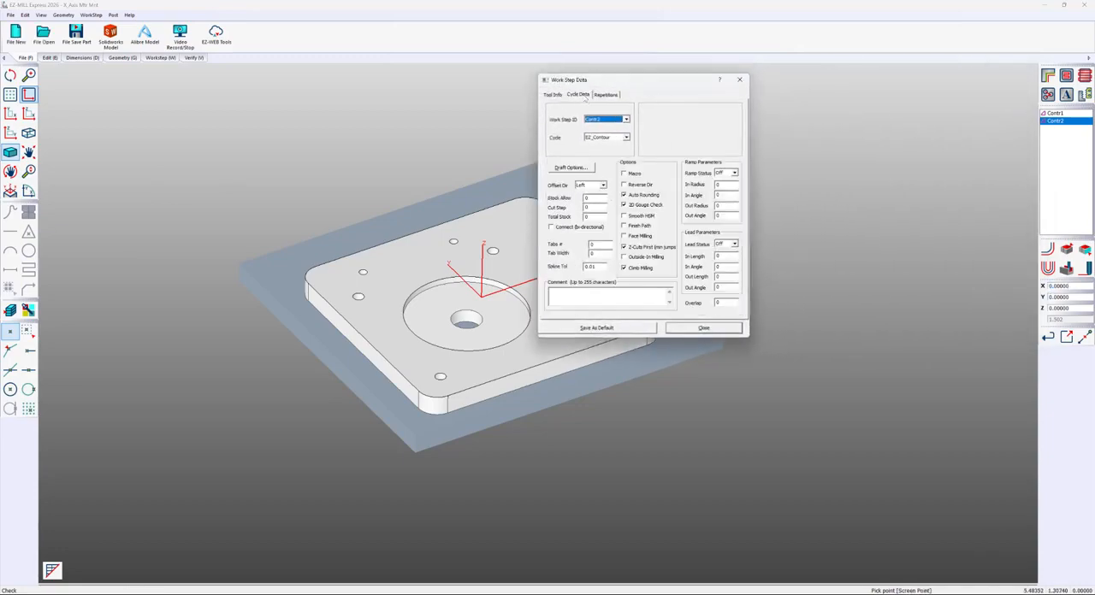
{"action": "left_click", "coordinate": [599, 245]}
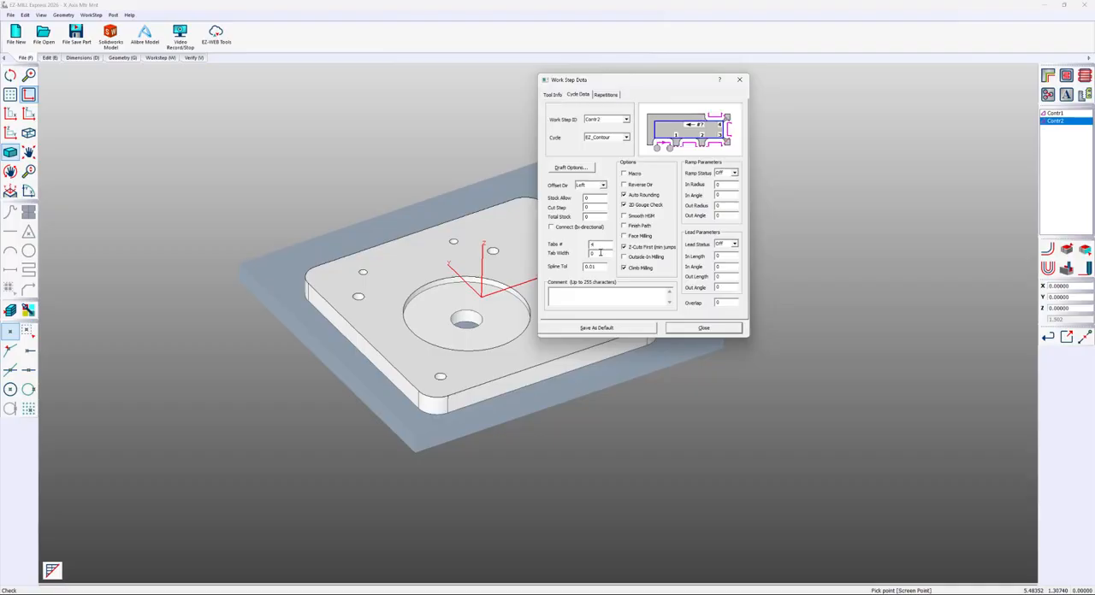
{"action": "left_click", "coordinate": [599, 252]}
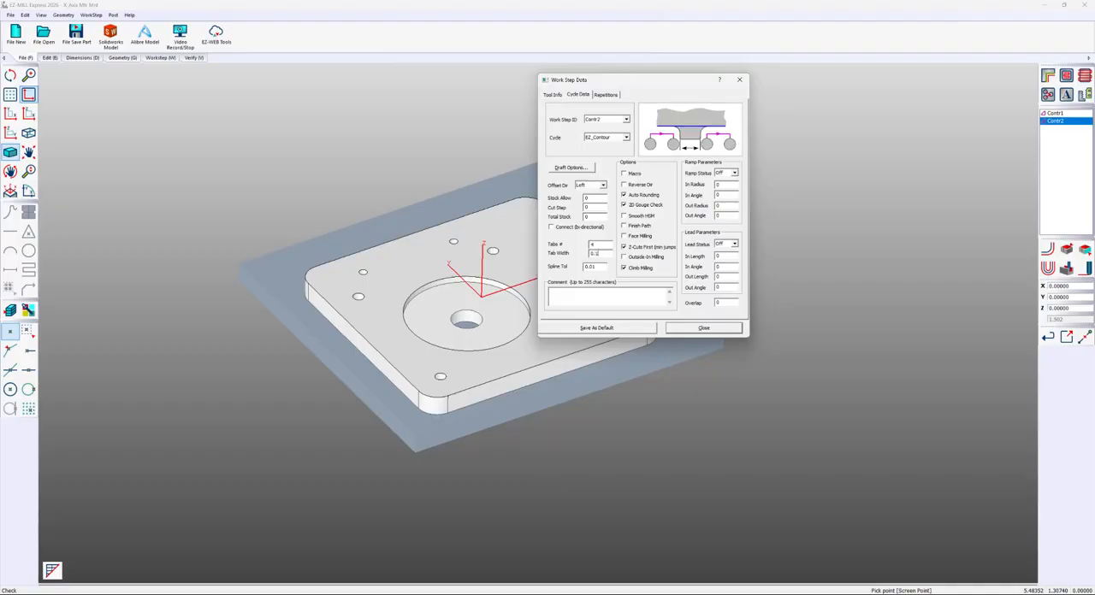
{"action": "left_click_drag", "start_coordinate": [602, 252], "coordinate": [579, 252]}
{"action": "left_click", "coordinate": [590, 267]}
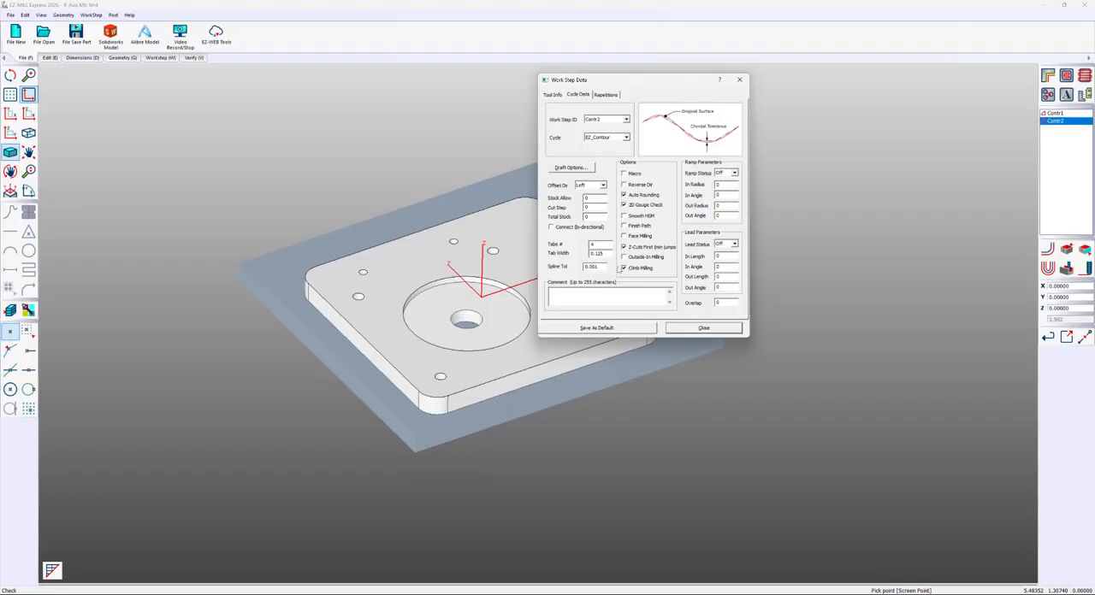
Change the first contour's spline tolerance in its advanced cycle data and close the work step data
{"action": "double_click", "coordinate": [1055, 113]}
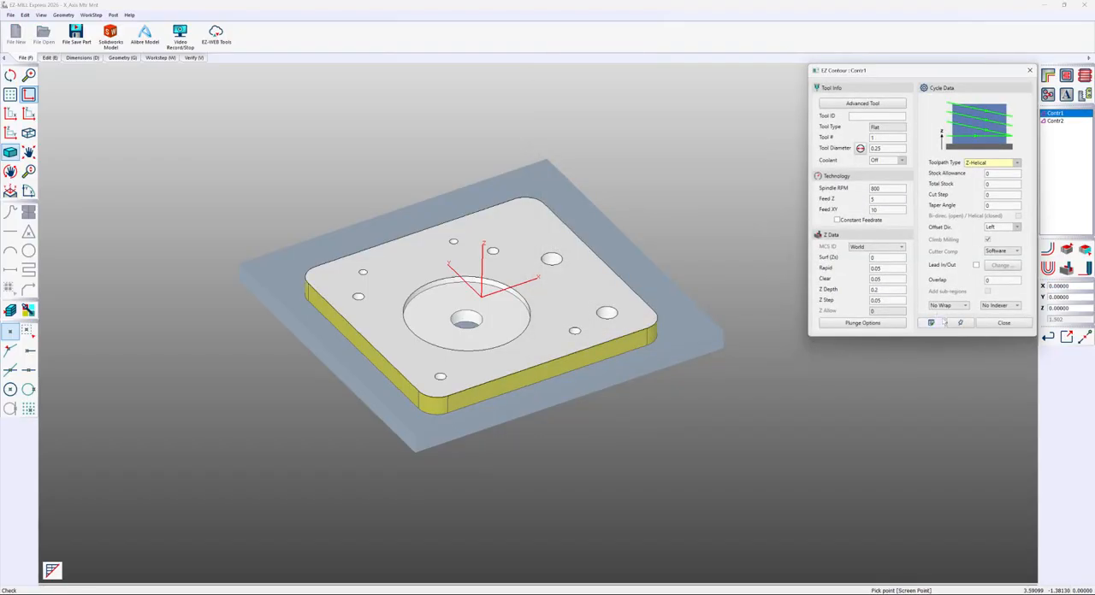
{"action": "left_click", "coordinate": [936, 323]}
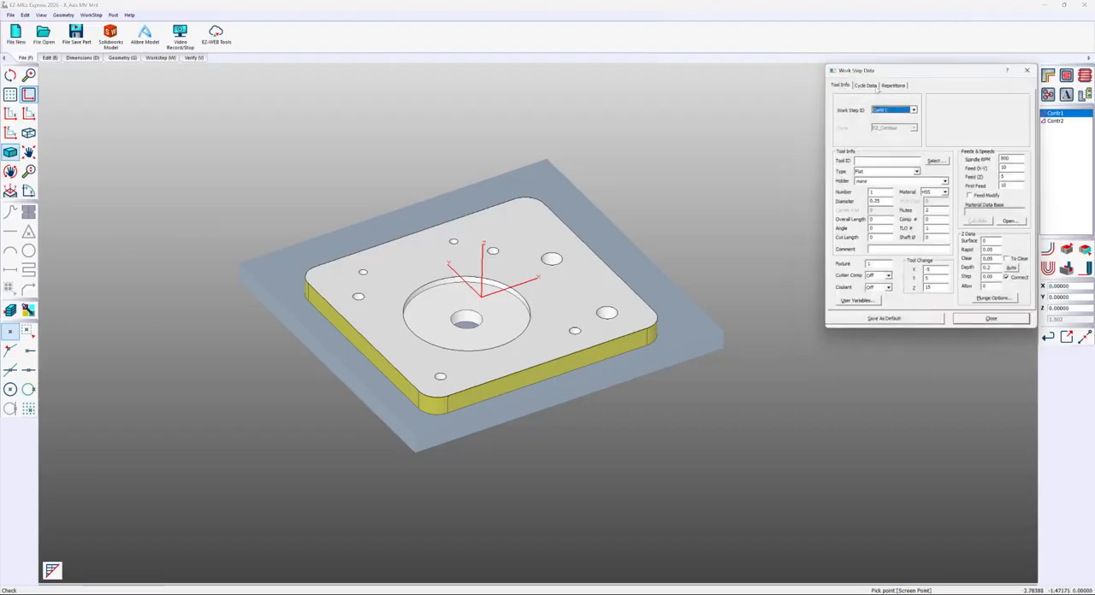
{"action": "left_click", "coordinate": [866, 86]}
{"action": "left_click", "coordinate": [880, 256]}
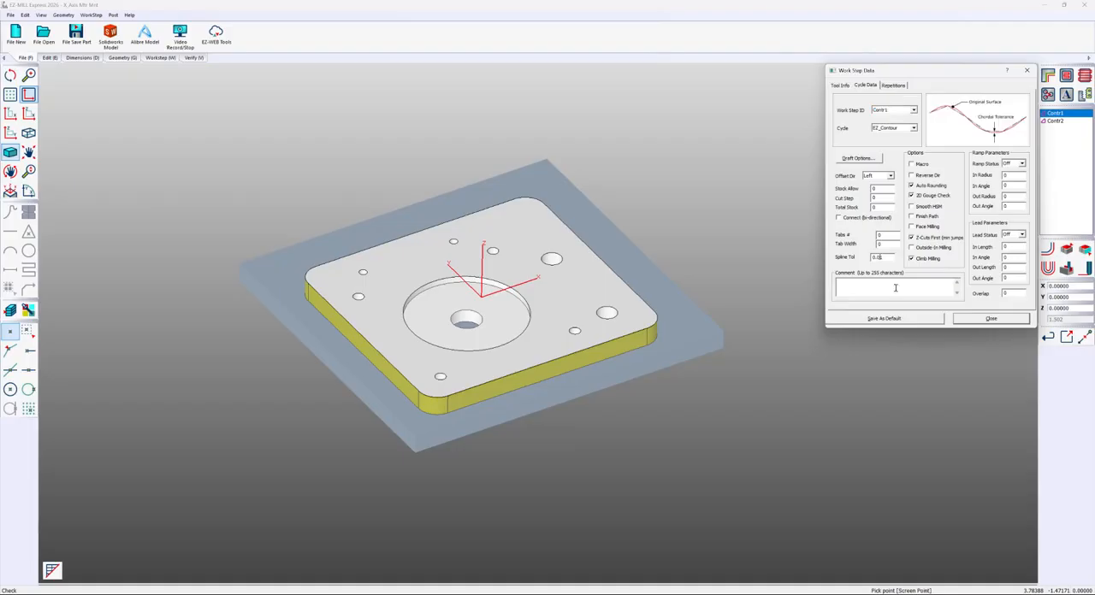
{"action": "left_click", "coordinate": [976, 319]}
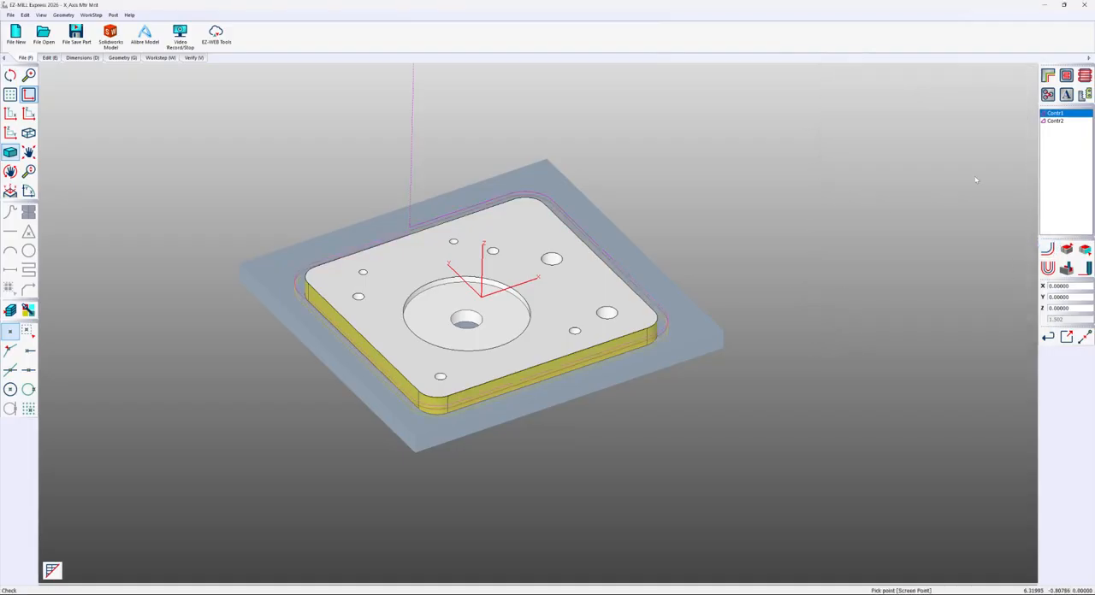
Examine the second contour's tabbed toolpath around the plate and run a solid cutting simulation of it
{"action": "left_click", "coordinate": [1061, 123]}
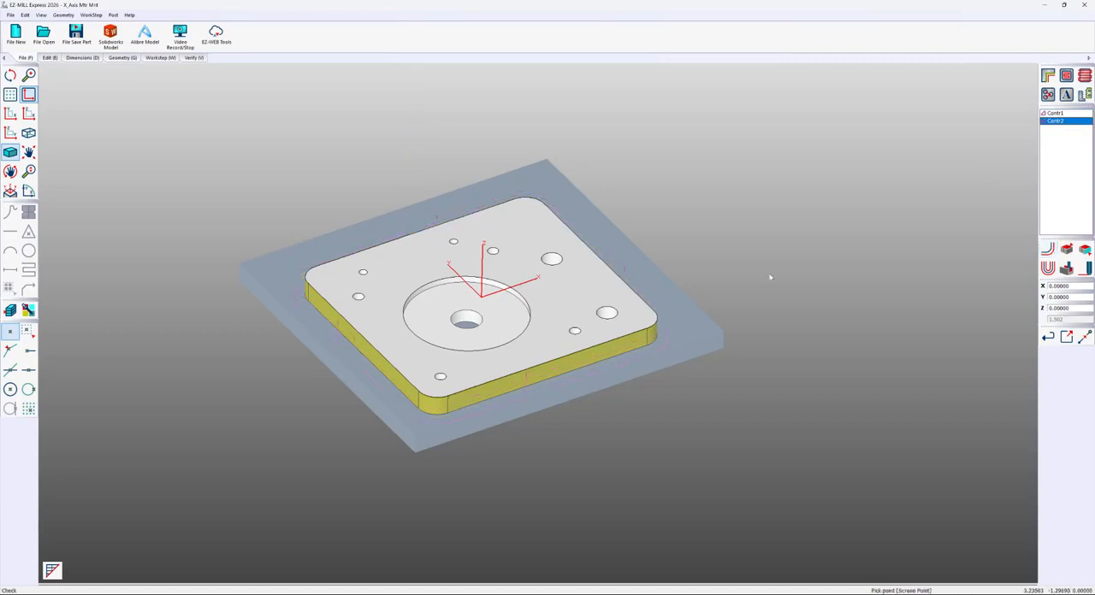
{"action": "scroll", "coordinate": [550, 392], "scroll_direction": "up", "scroll_amount": 3}
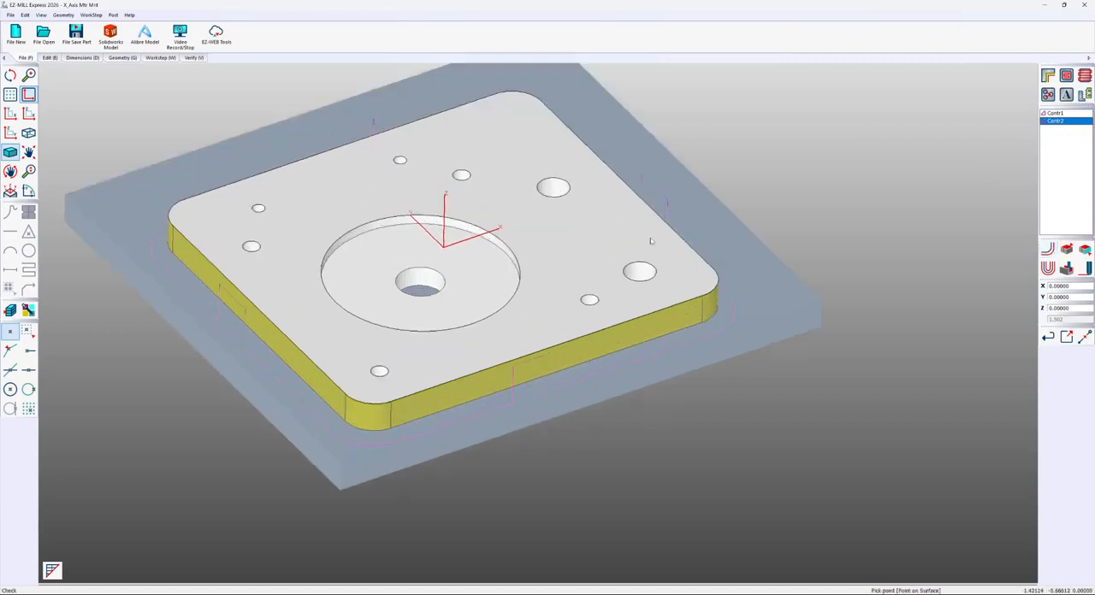
{"action": "middle_click_drag", "start_coordinate": [508, 399], "coordinate": [689, 247]}
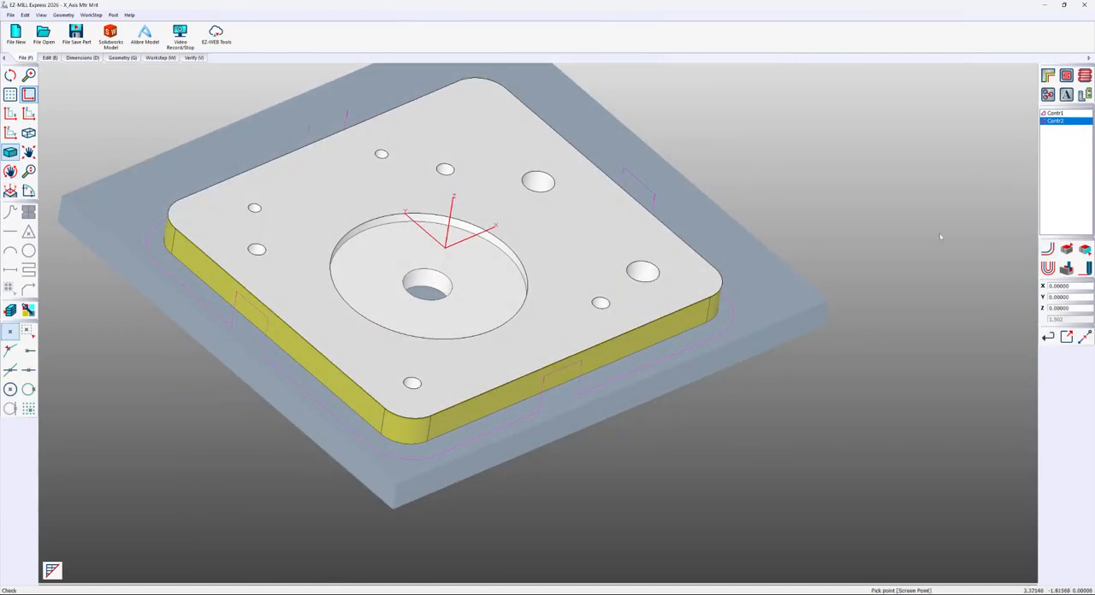
{"action": "left_click", "coordinate": [1066, 268]}
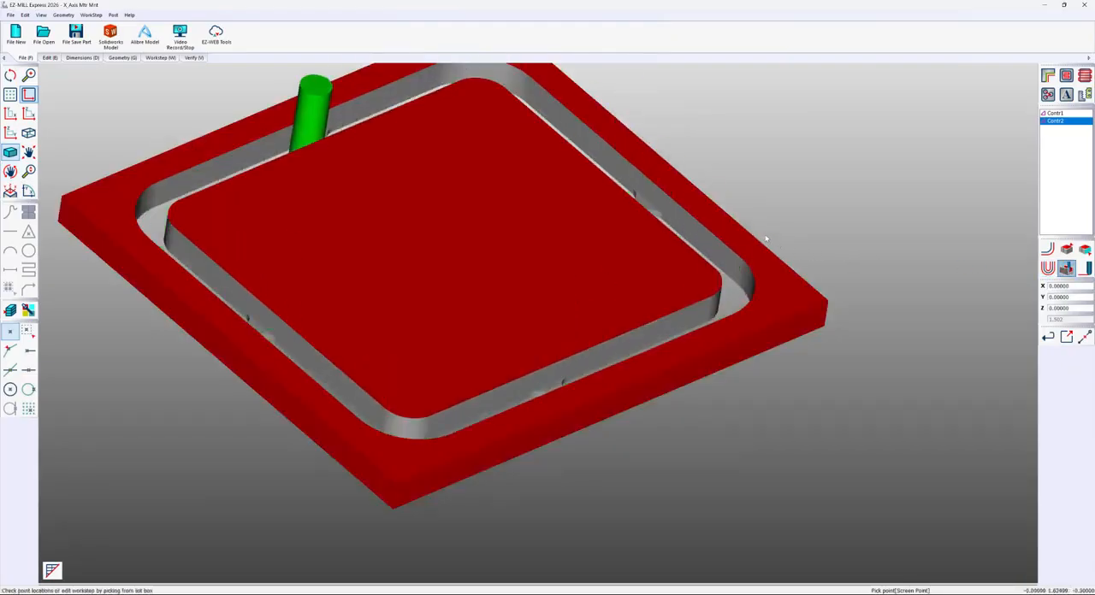
{"action": "middle_click_drag", "start_coordinate": [769, 237], "coordinate": [650, 323]}
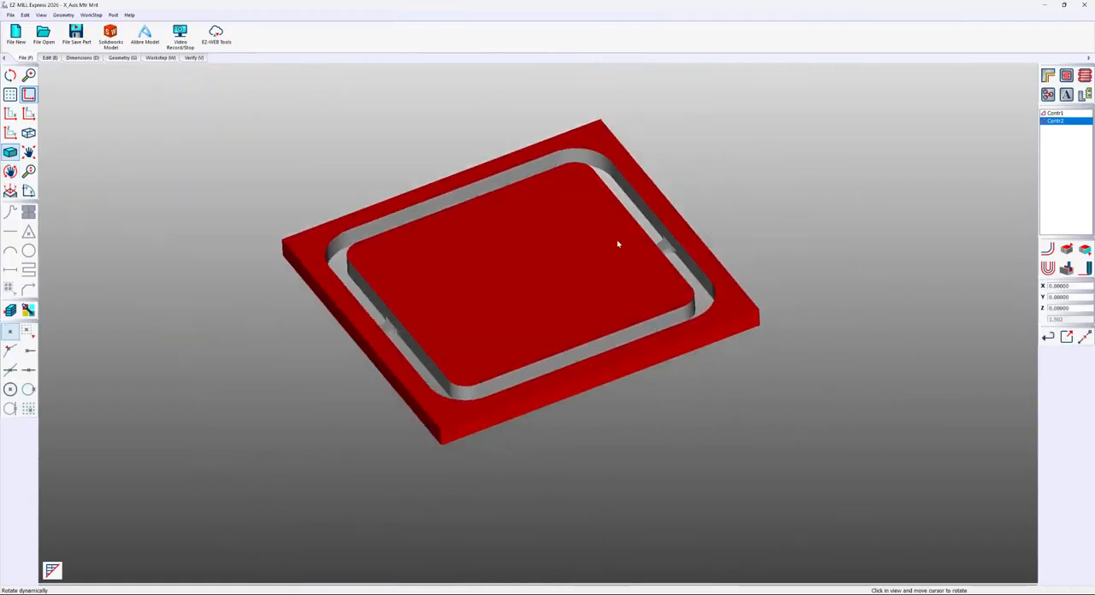
{"action": "key", "text": "Escape"}
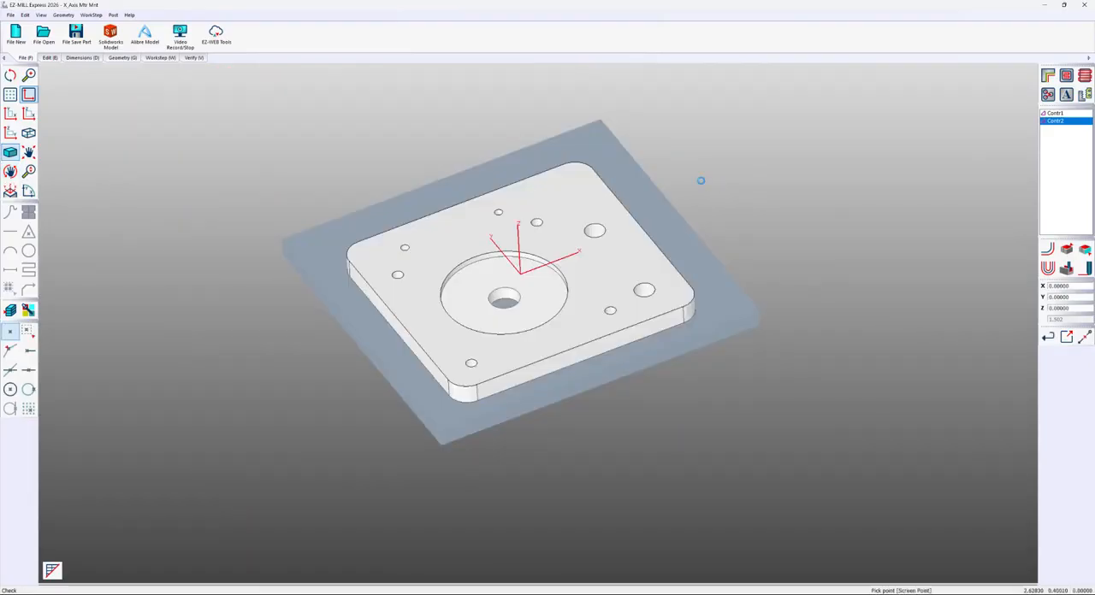
Create a pocket work step with the default ID on the round recess floor, with Z Depth 0, and generate its toolpath
{"action": "left_click", "coordinate": [1065, 75]}
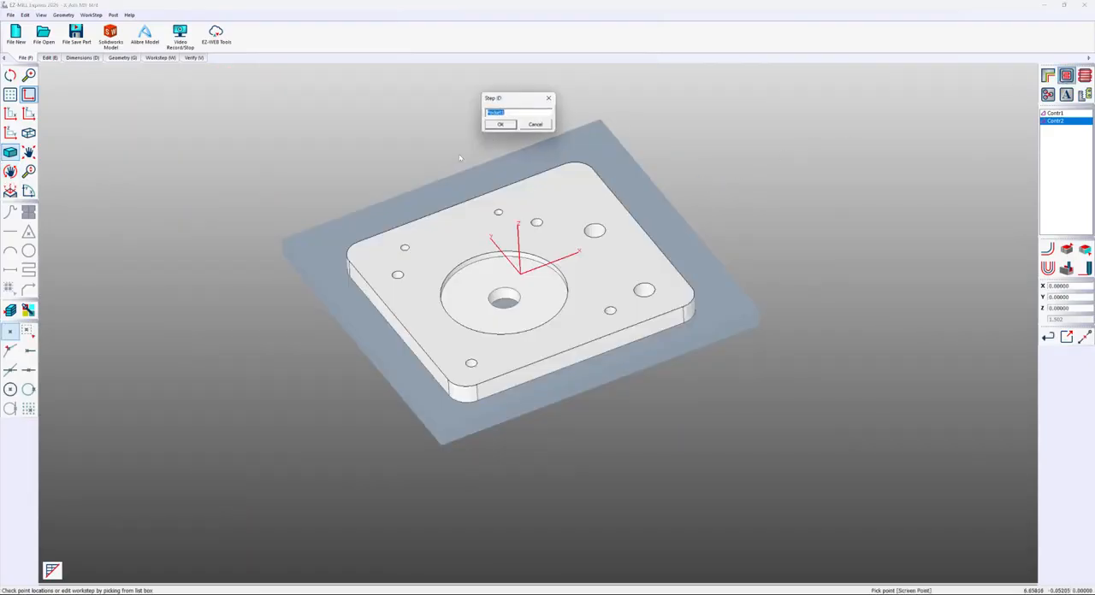
{"action": "left_click", "coordinate": [501, 125]}
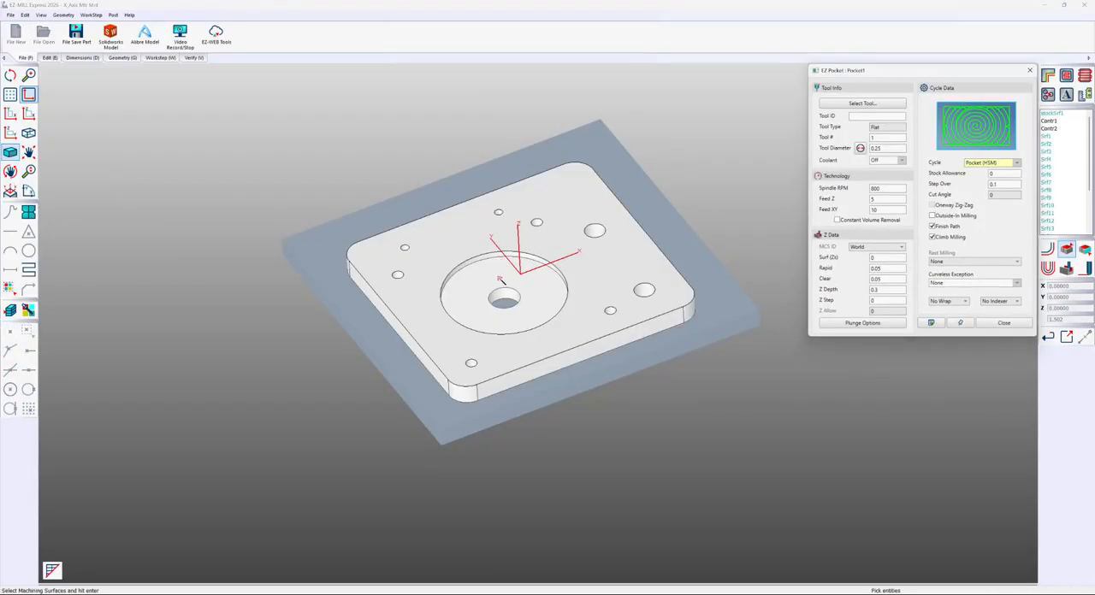
{"action": "left_click", "coordinate": [502, 282]}
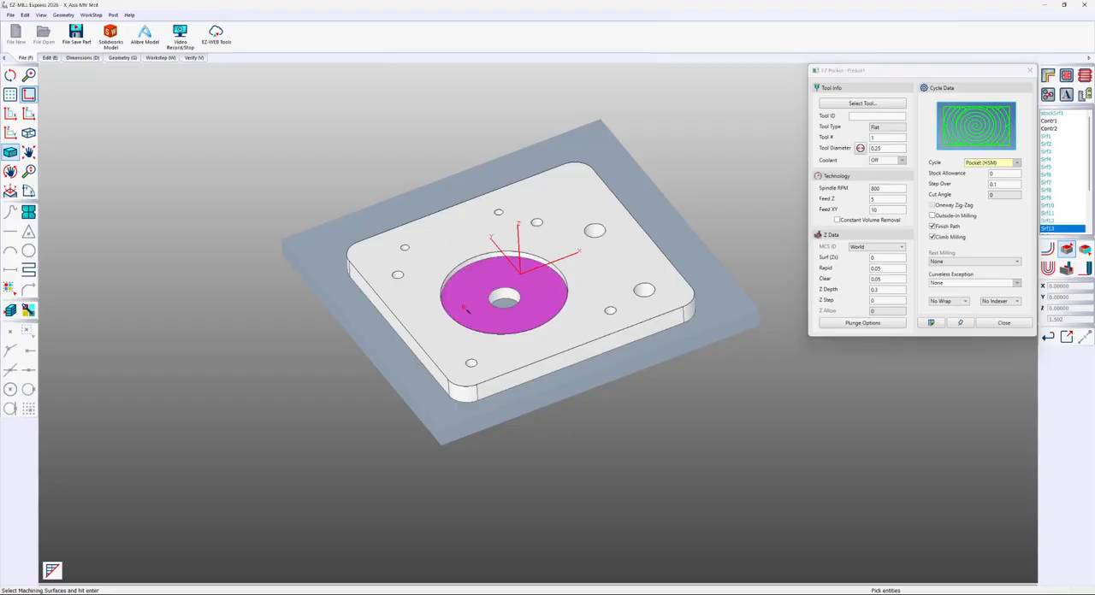
{"action": "left_click", "coordinate": [882, 288]}
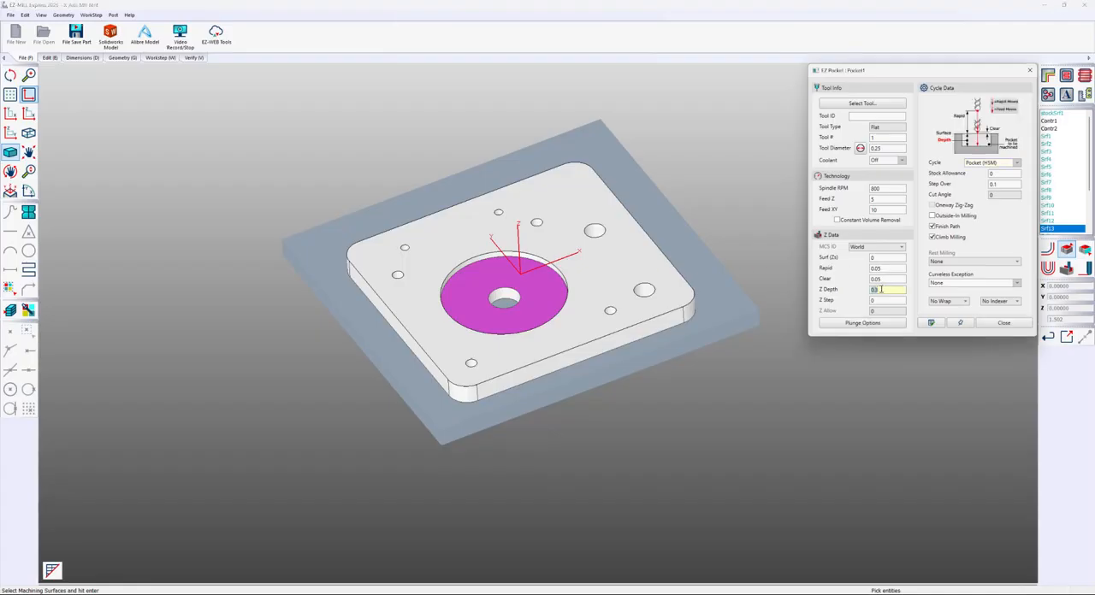
{"action": "type", "text": "0"}
{"action": "left_click", "coordinate": [1048, 249]}
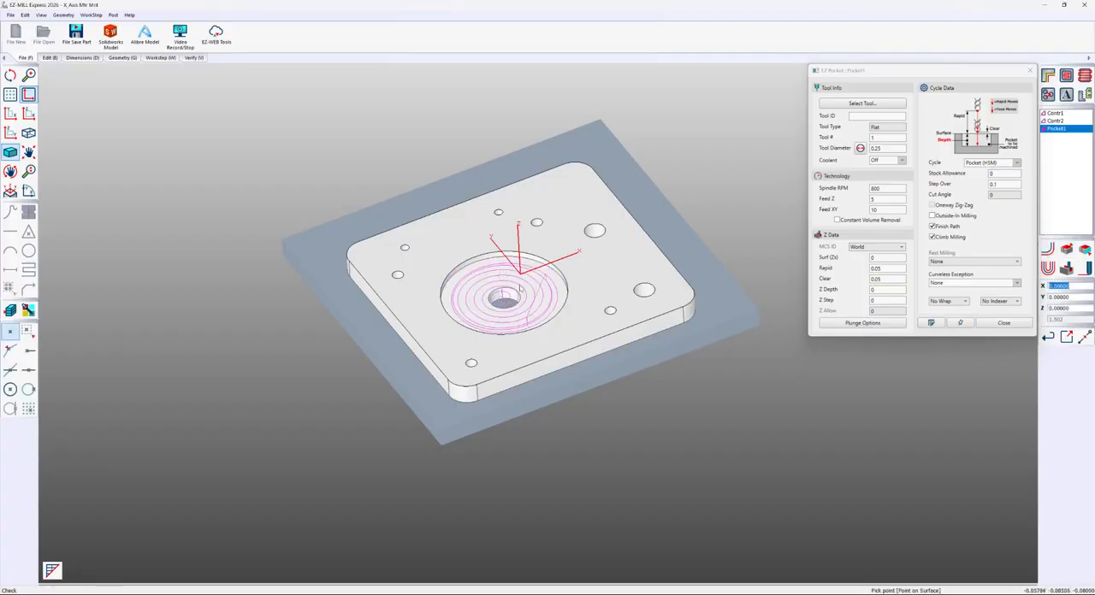
Set the pocket's plunge type to Helical and regenerate its toolpath
{"action": "scroll", "coordinate": [504, 302], "scroll_direction": "up", "scroll_amount": 4}
{"action": "middle_click_drag", "start_coordinate": [504, 301], "coordinate": [514, 276]}
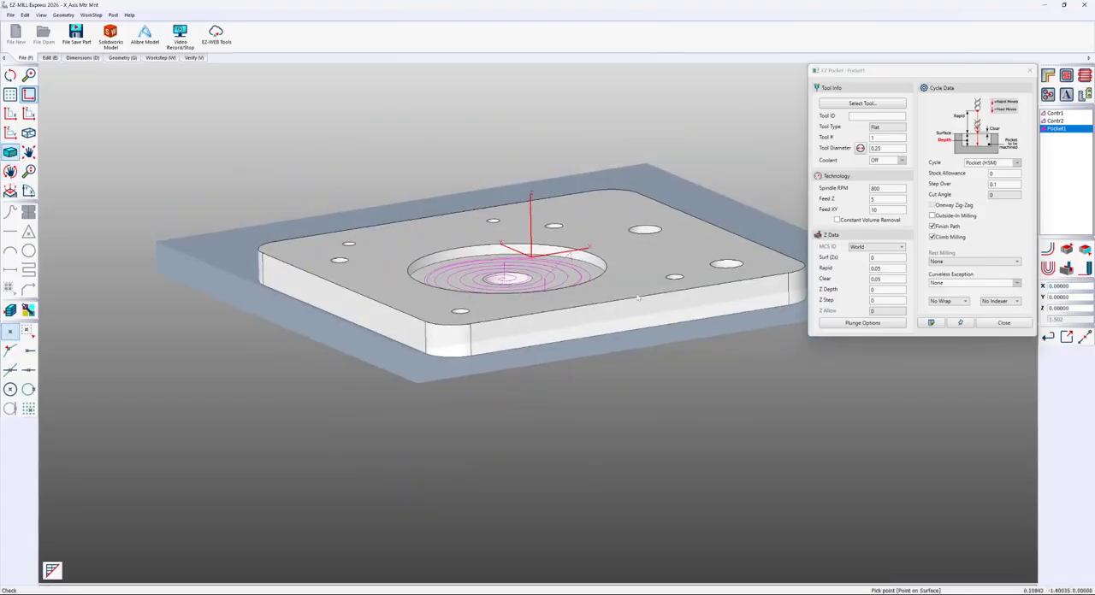
{"action": "left_click", "coordinate": [860, 323]}
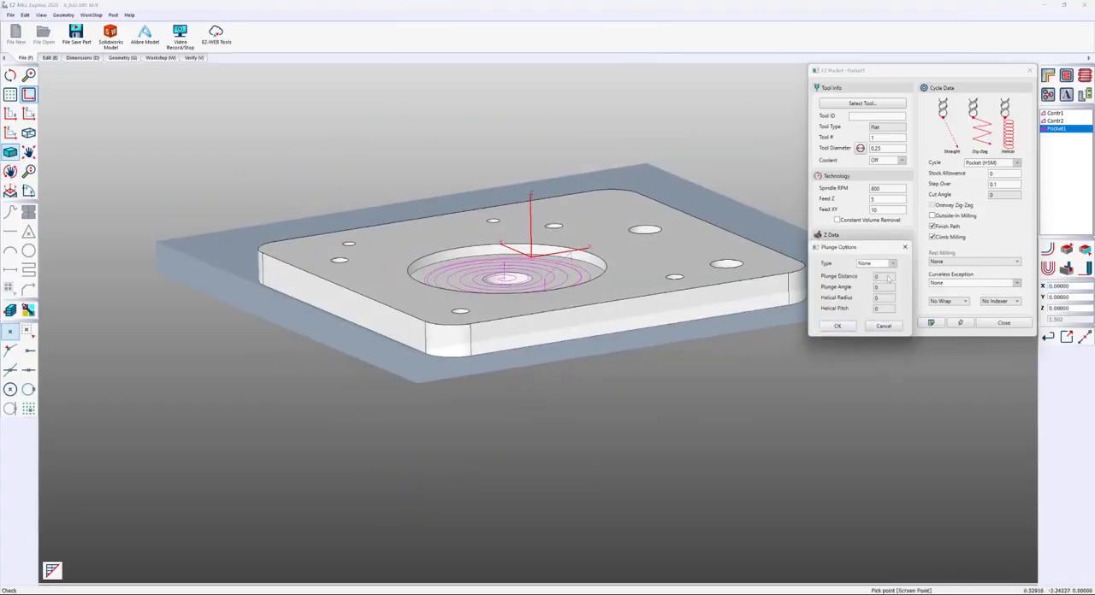
{"action": "left_click", "coordinate": [892, 263]}
{"action": "left_click", "coordinate": [866, 301]}
{"action": "left_click", "coordinate": [839, 326]}
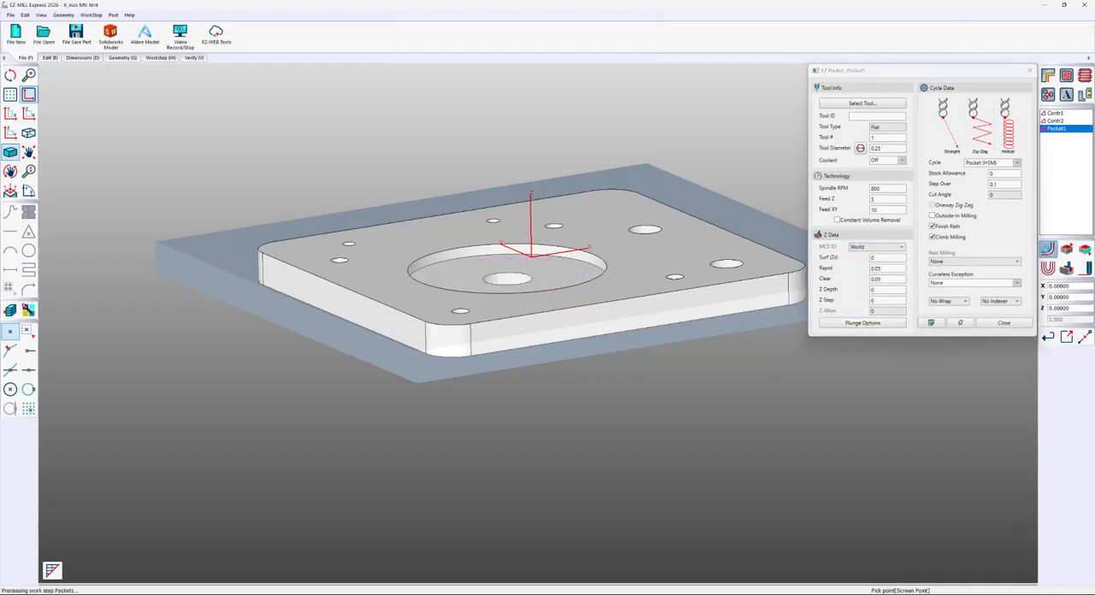
Examine the pocket's helical entry, run a solid cutting simulation of the pocket, and close its settings
{"action": "scroll", "coordinate": [514, 224], "scroll_direction": "up", "scroll_amount": 6}
{"action": "middle_click_drag", "start_coordinate": [514, 224], "coordinate": [475, 290]}
{"action": "scroll", "coordinate": [500, 284], "scroll_direction": "down", "scroll_amount": 3}
{"action": "scroll", "coordinate": [477, 248], "scroll_direction": "down", "scroll_amount": 2}
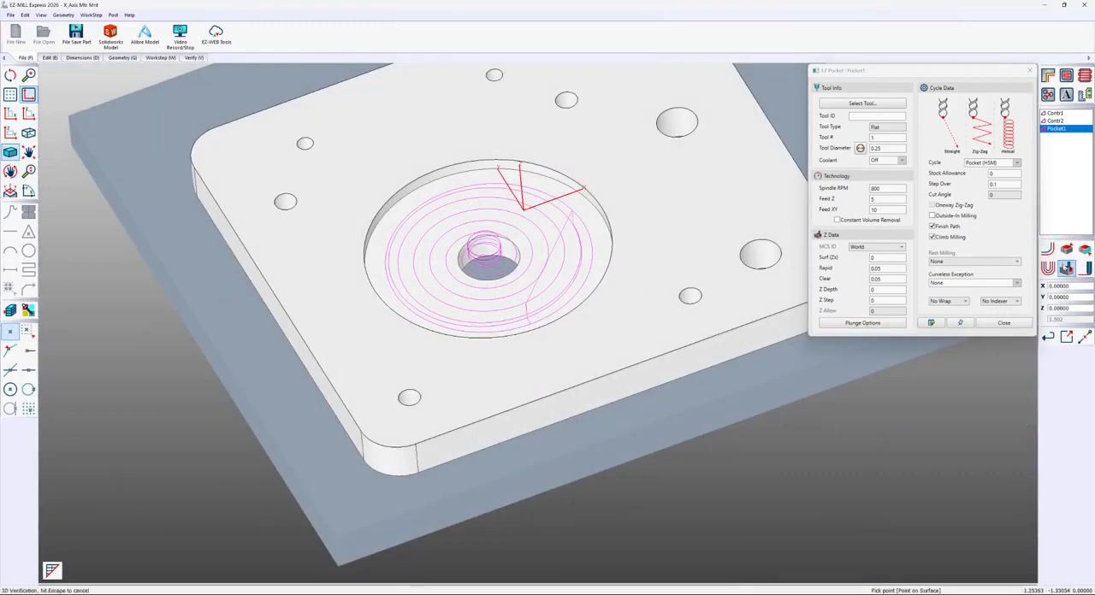
{"action": "left_click", "coordinate": [1066, 268]}
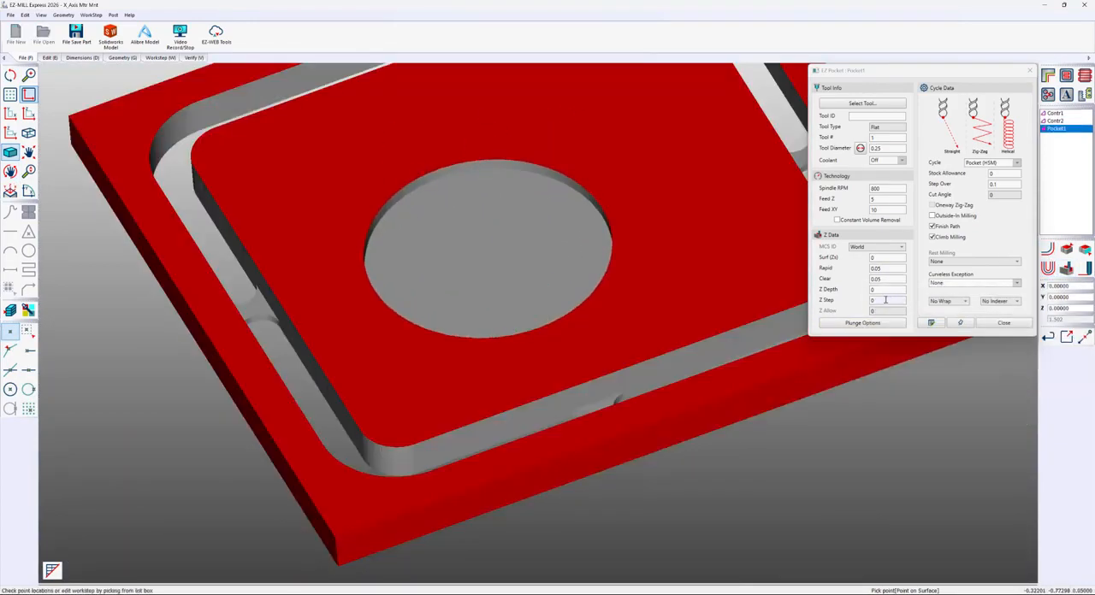
{"action": "scroll", "coordinate": [547, 377], "scroll_direction": "down", "scroll_amount": 4}
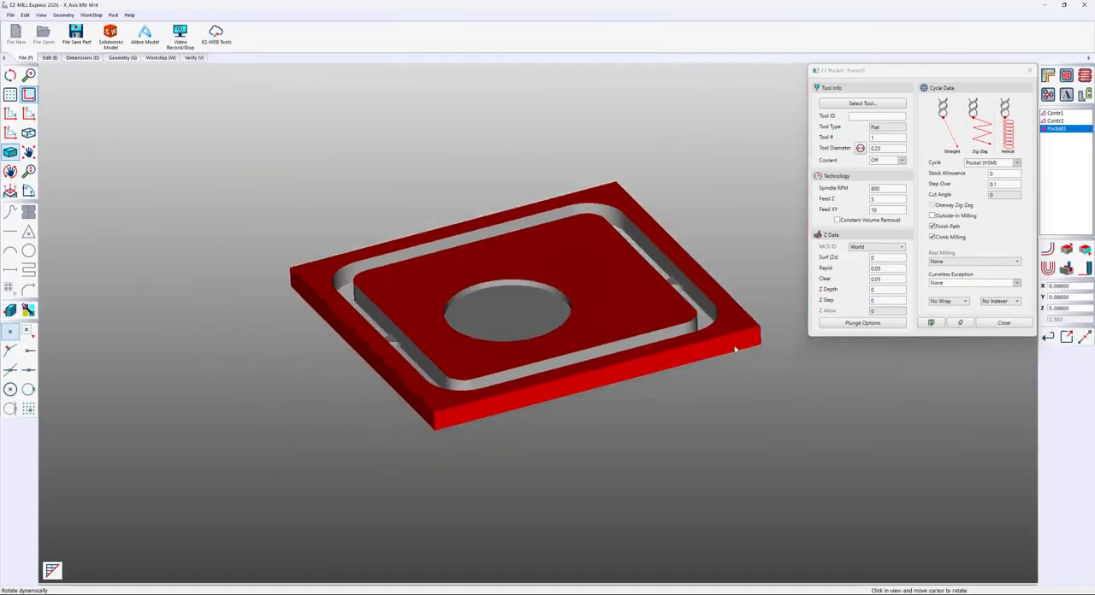
{"action": "key", "text": "Escape"}
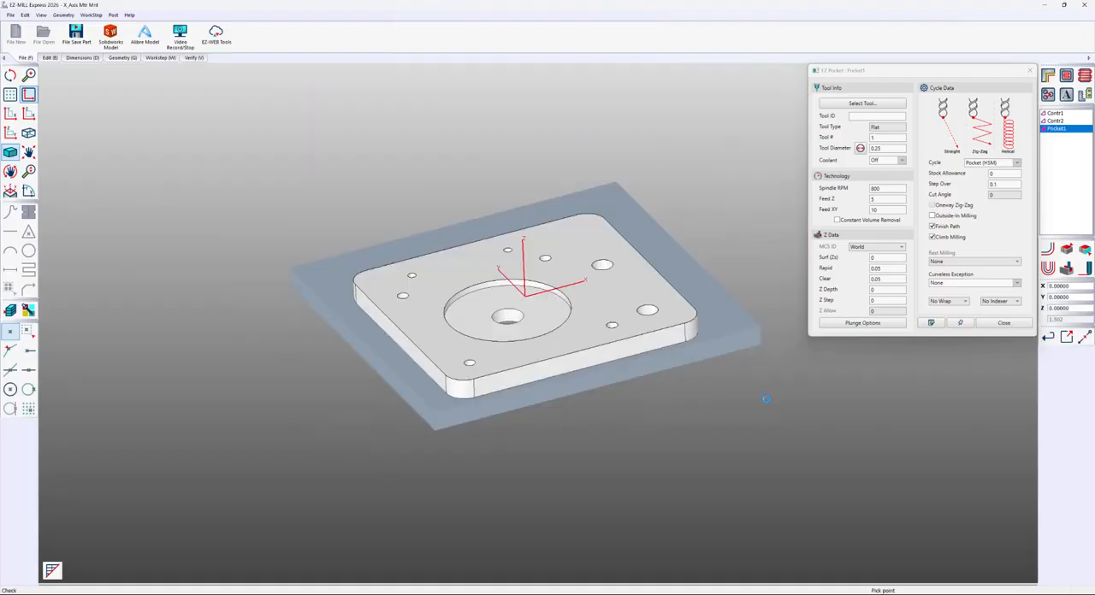
{"action": "left_click", "coordinate": [999, 323]}
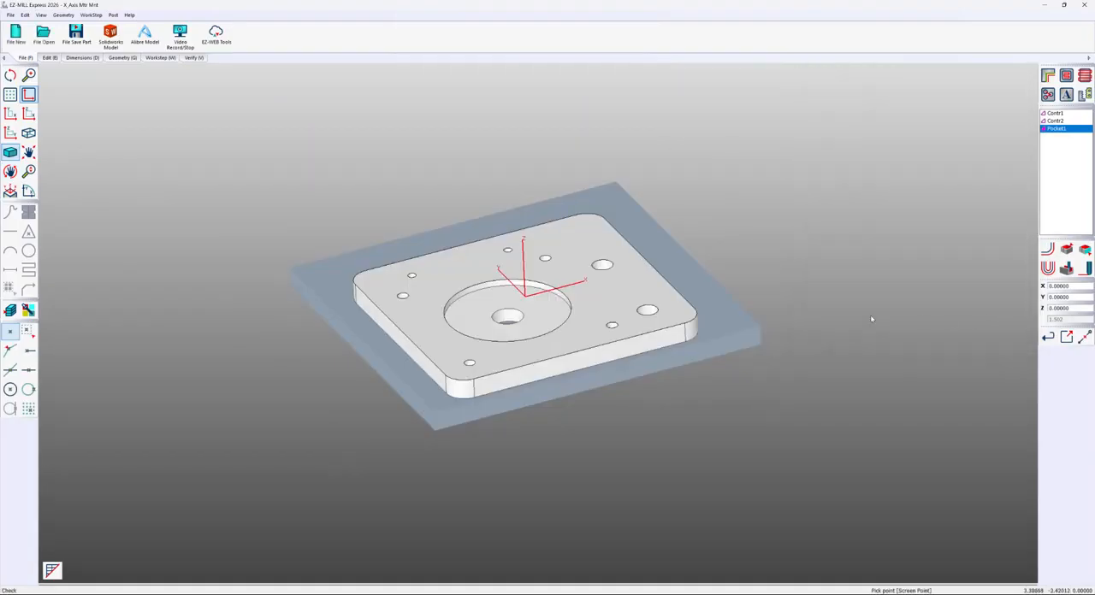
Create a drilling work step with the default ID on the two smallest holes near the plate's back edge
{"action": "left_click", "coordinate": [1048, 95]}
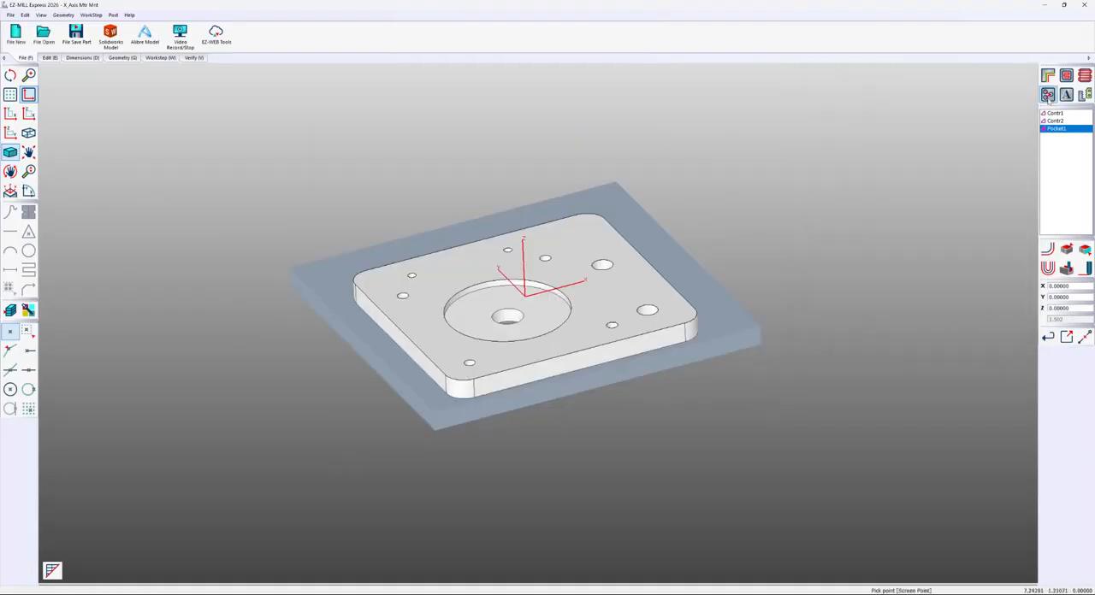
{"action": "left_click", "coordinate": [498, 125]}
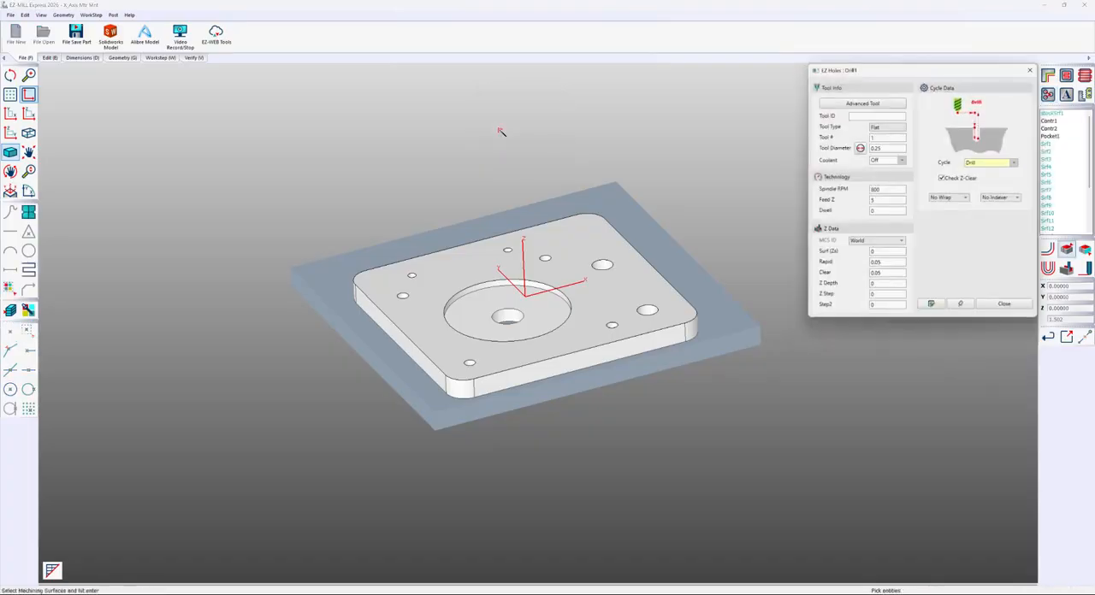
{"action": "left_click", "coordinate": [413, 276]}
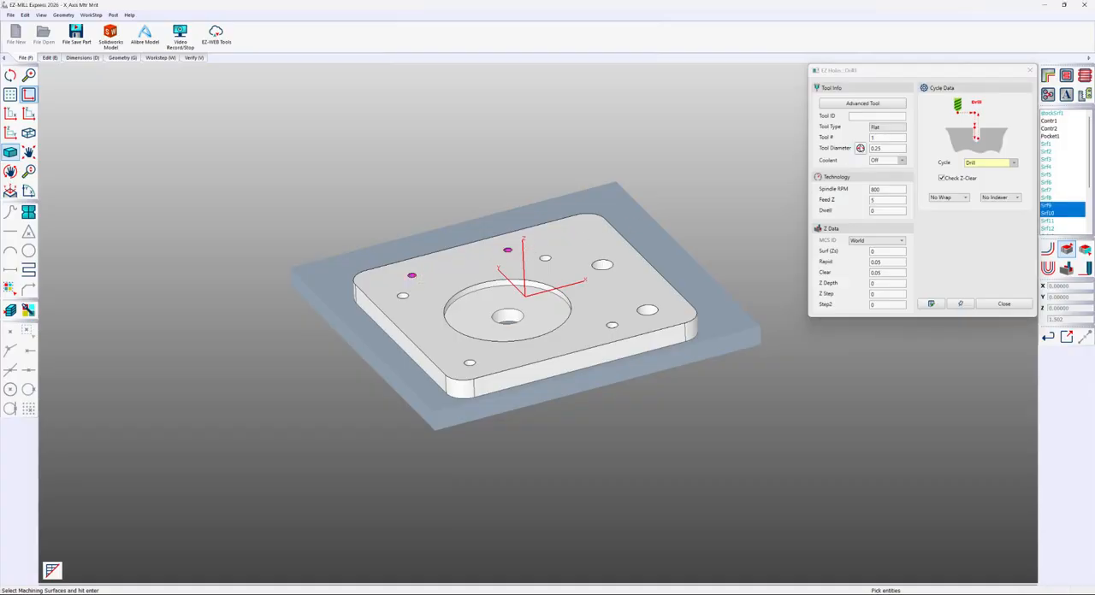
Match the drill diameter to the selected holes at 0.1, set the tool number to 2, and change the tool type to Drill
{"action": "left_click", "coordinate": [861, 148]}
{"action": "left_click", "coordinate": [880, 137]}
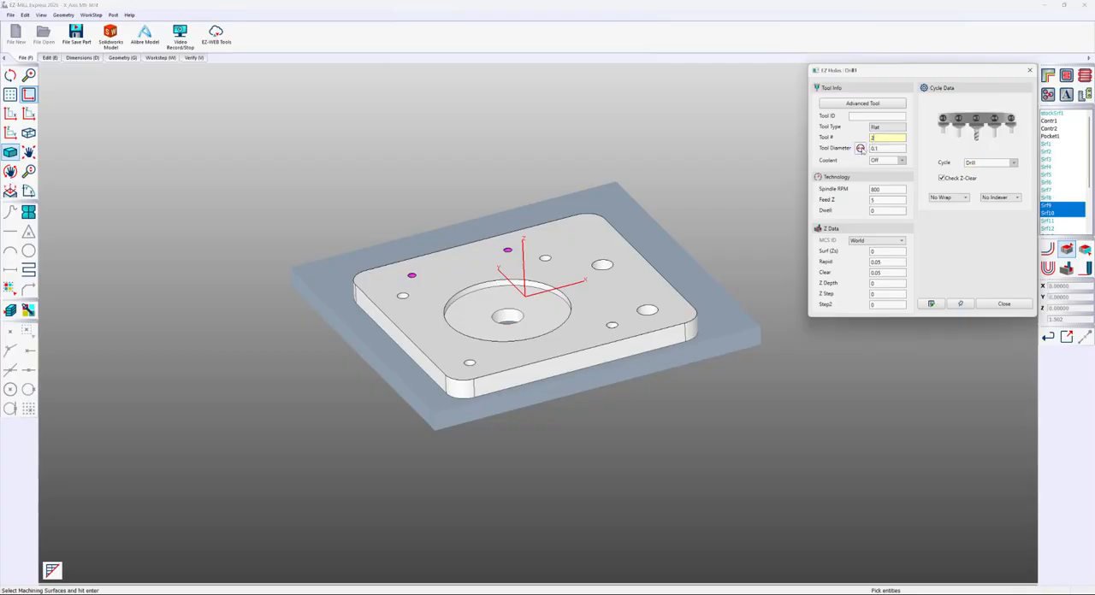
{"action": "left_click", "coordinate": [880, 148]}
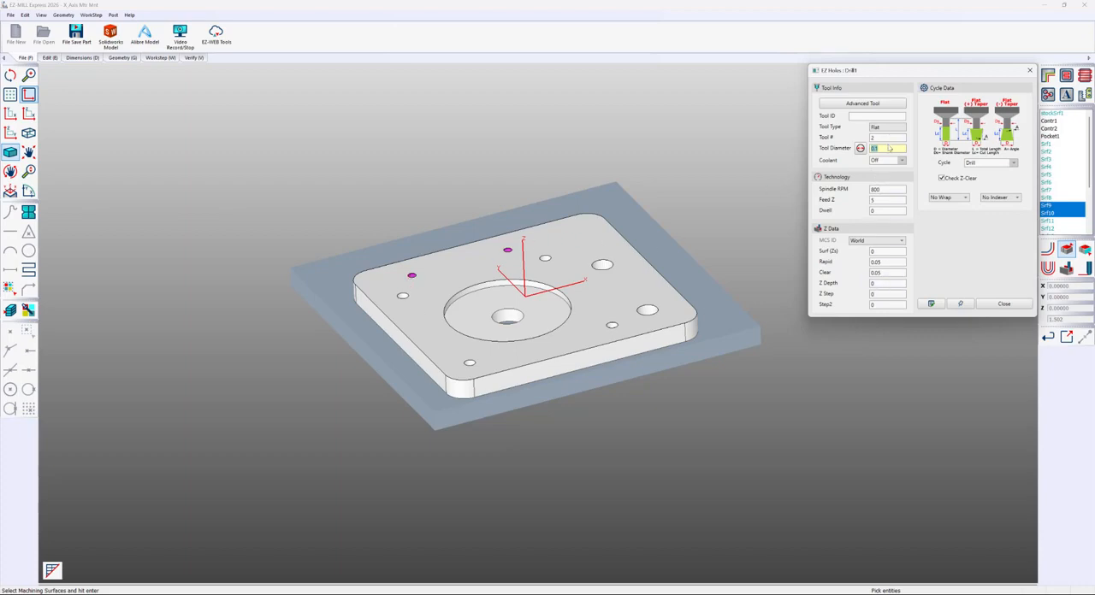
{"action": "left_click", "coordinate": [866, 104]}
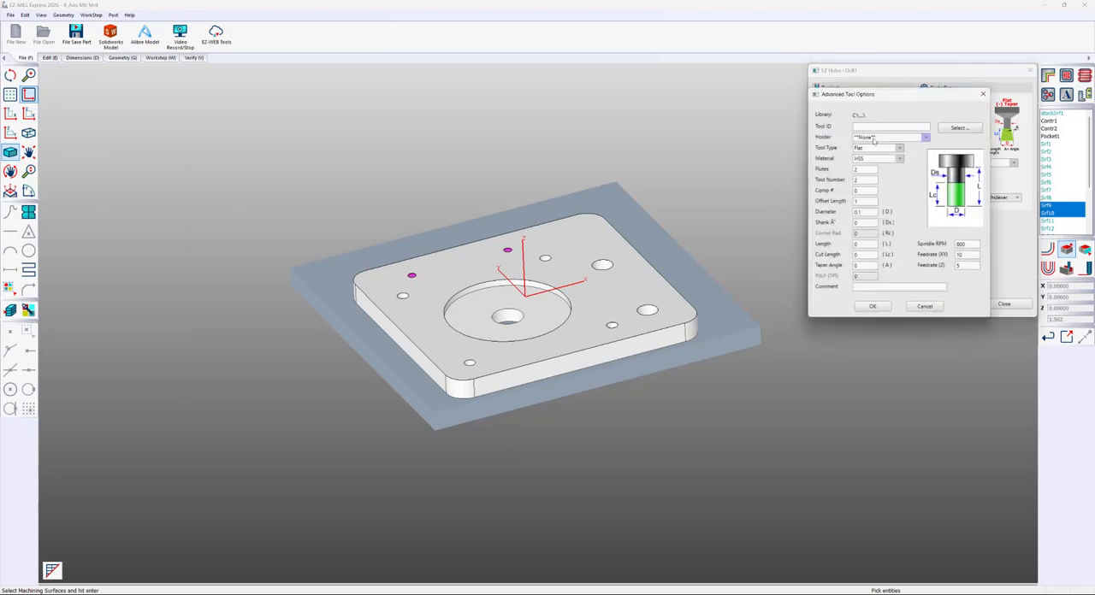
{"action": "left_click", "coordinate": [889, 149]}
{"action": "left_click", "coordinate": [865, 185]}
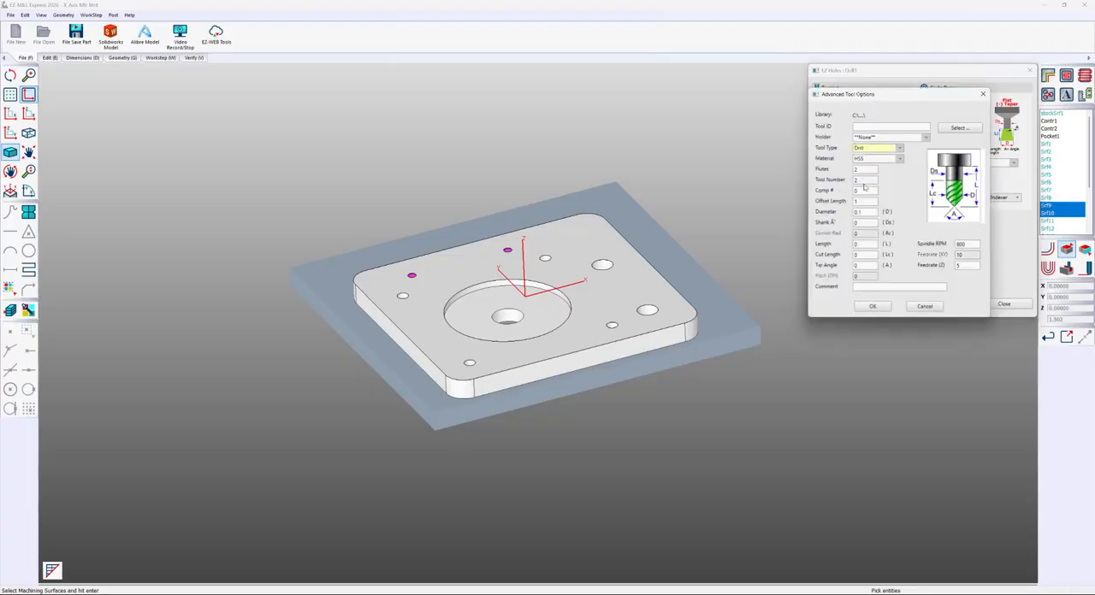
{"action": "left_click", "coordinate": [871, 266]}
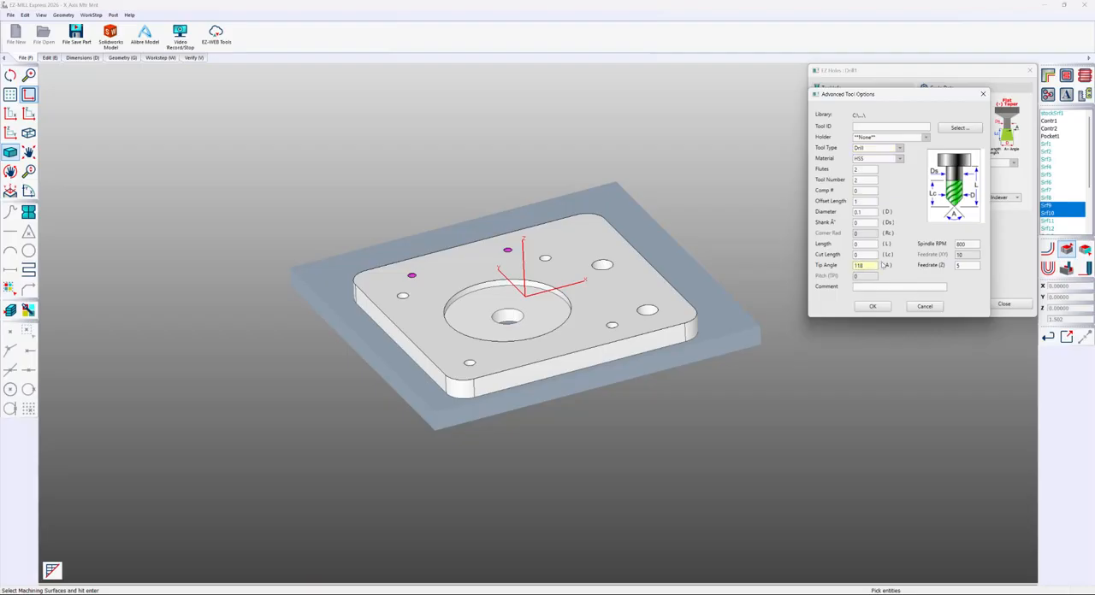
{"action": "left_click", "coordinate": [871, 305]}
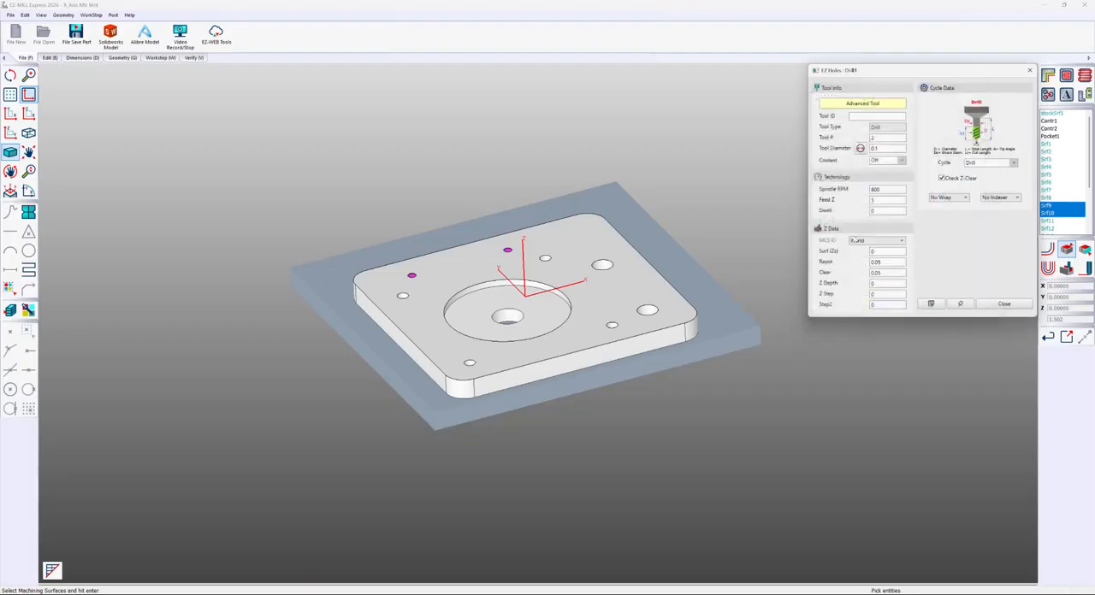
Generate the toolpath for the two smallest holes, check its depth from the side, and run a solid cutting simulation
{"action": "middle_click_drag", "start_coordinate": [507, 287], "coordinate": [553, 280]}
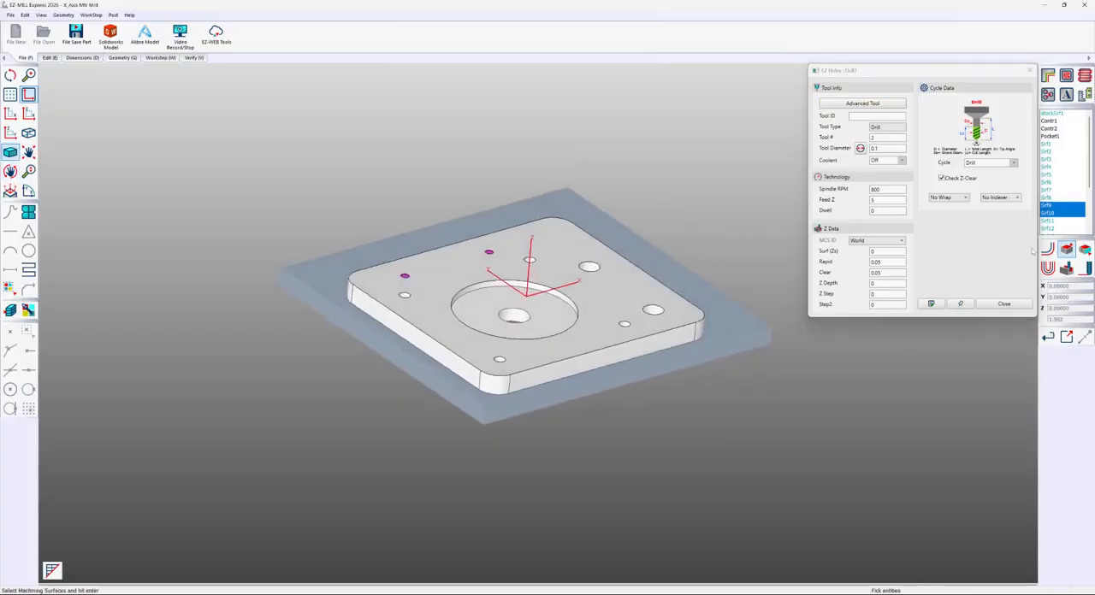
{"action": "left_click", "coordinate": [1048, 250]}
{"action": "mouse_move", "coordinate": [446, 295]}
{"action": "middle_mouse_down"}
{"action": "mouse_move", "coordinate": [457, 217]}
{"action": "mouse_move", "coordinate": [364, 323]}
{"action": "mouse_move", "coordinate": [433, 309]}
{"action": "middle_mouse_up"}
{"action": "scroll", "coordinate": [409, 265], "scroll_direction": "down", "scroll_amount": 5}
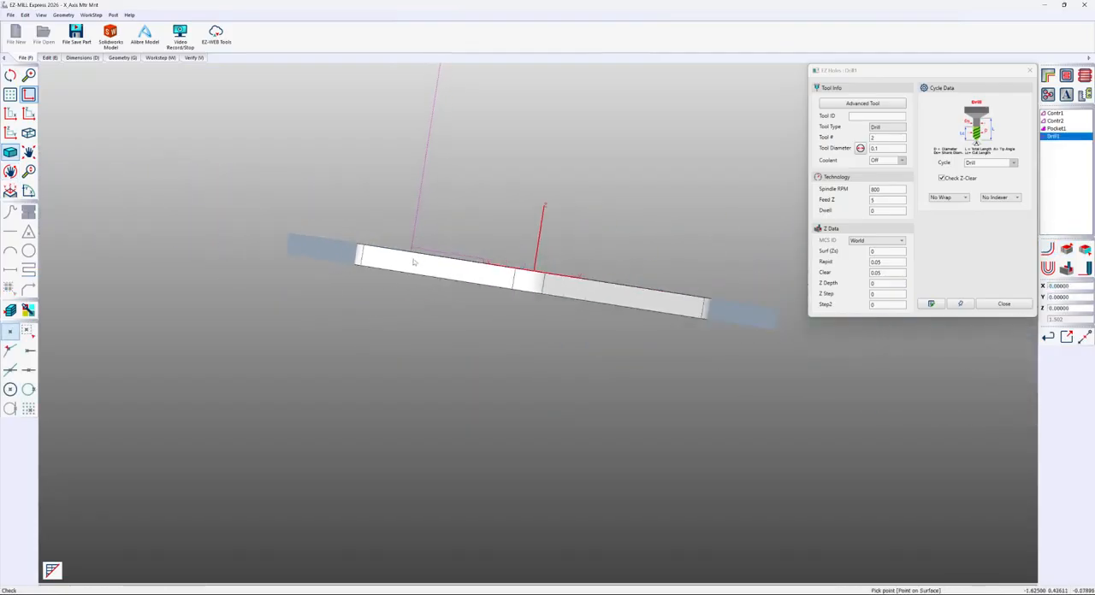
{"action": "middle_click_drag", "start_coordinate": [413, 264], "coordinate": [406, 366]}
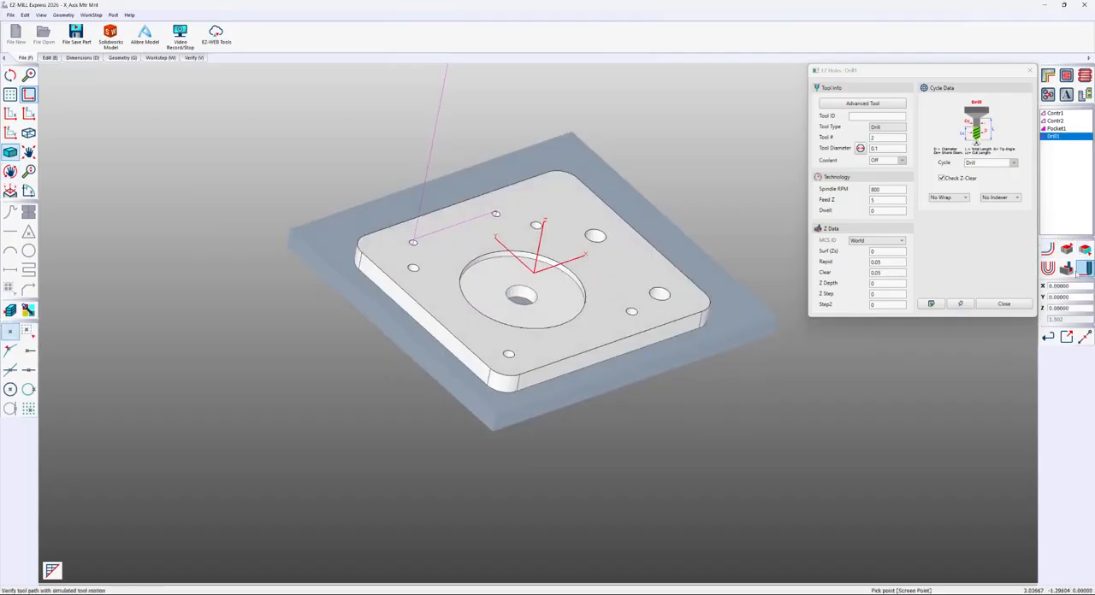
{"action": "left_click", "coordinate": [1083, 268]}
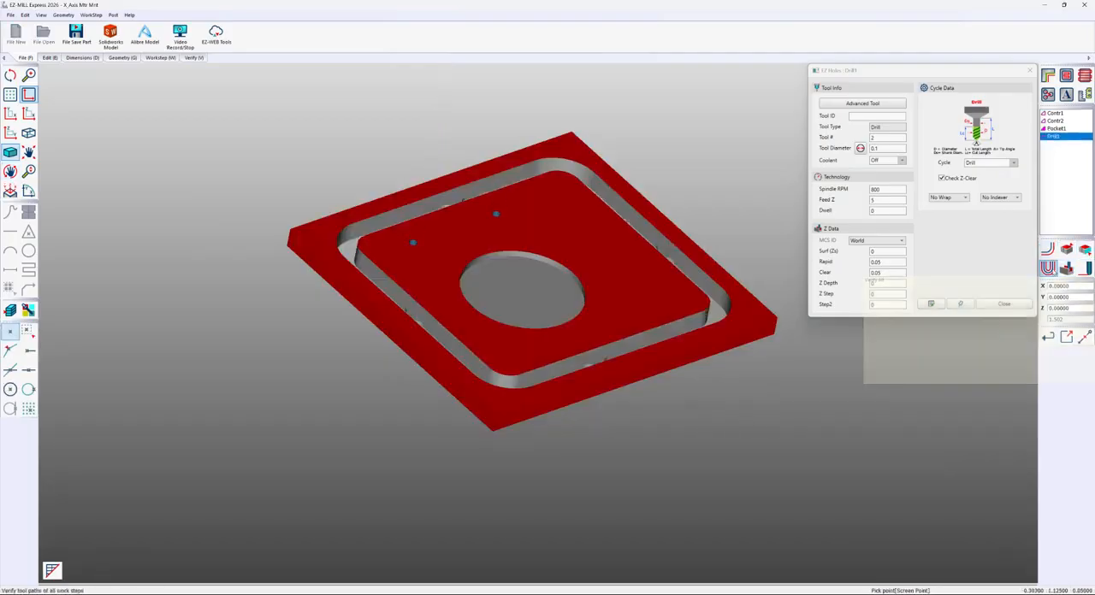
Create a drilling work step with the default ID on the four small holes surrounding the round recess
{"action": "left_click", "coordinate": [1048, 94]}
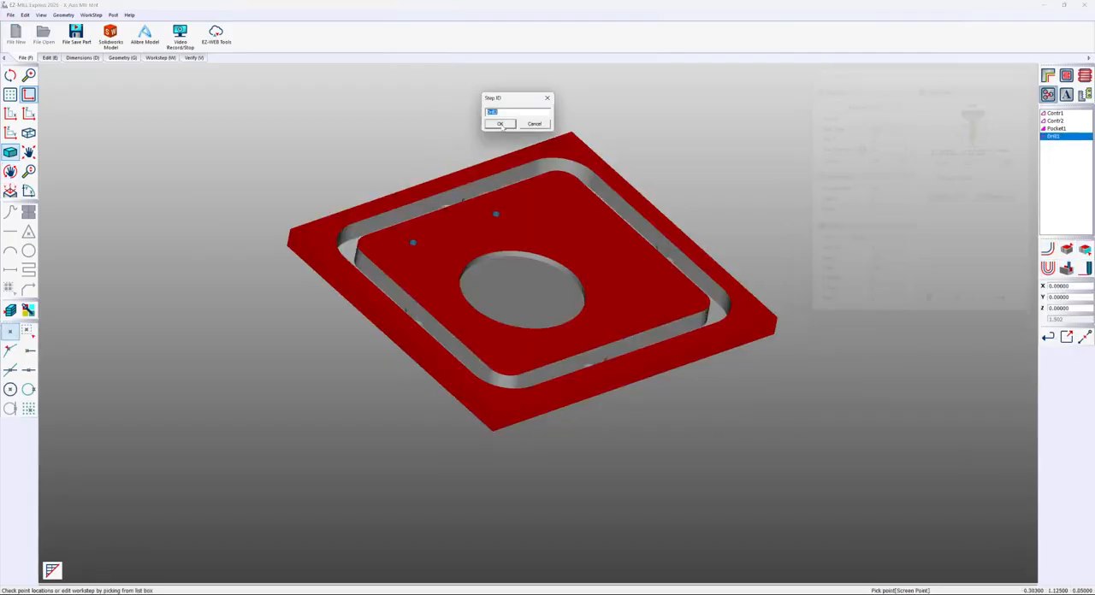
{"action": "left_click", "coordinate": [500, 124]}
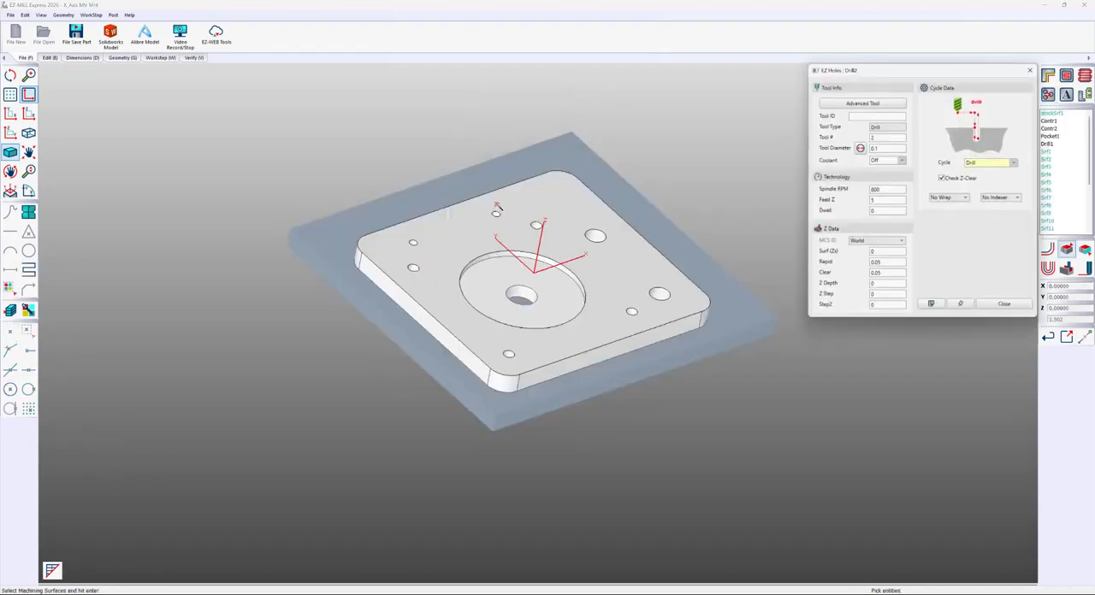
{"action": "left_click", "coordinate": [414, 269]}
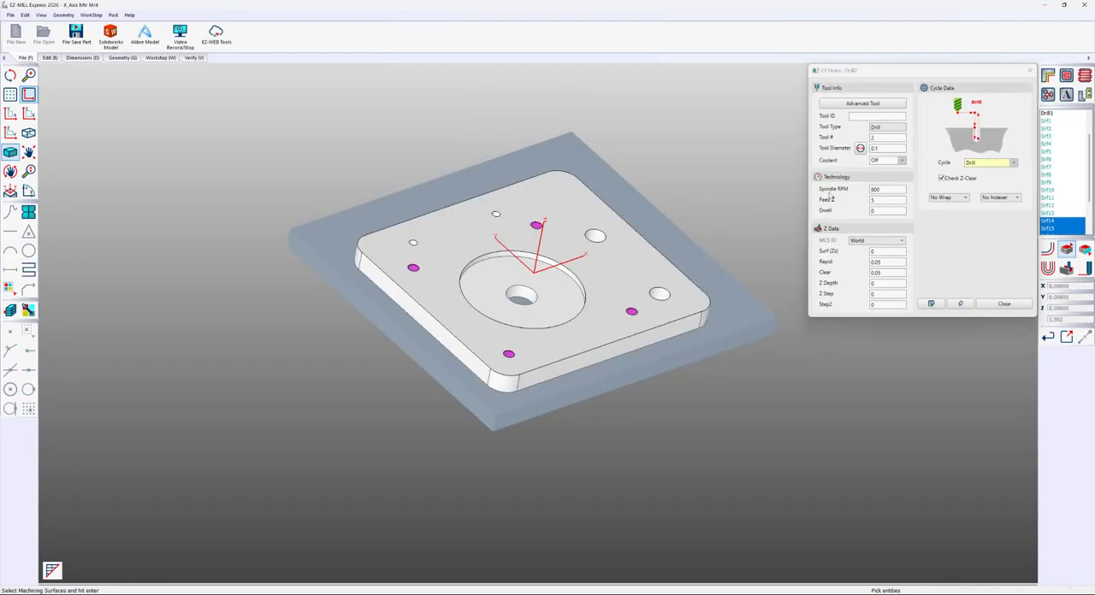
Match the tool diameter to the four holes at 0.136, set the tool number to 3, generate the toolpath and simulate the cutting
{"action": "left_click", "coordinate": [861, 149]}
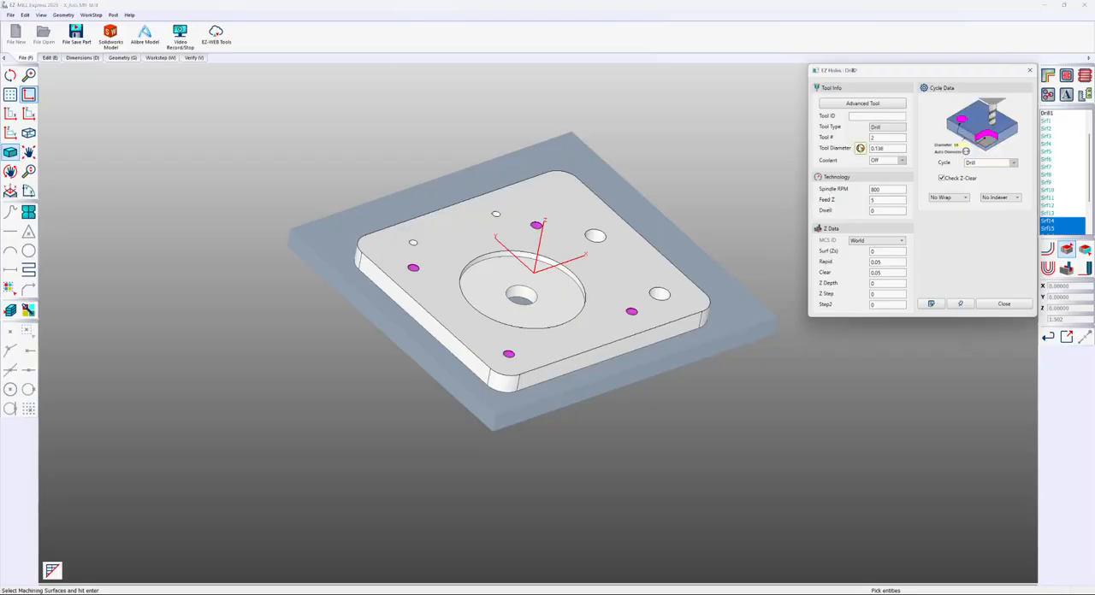
{"action": "left_click", "coordinate": [874, 139]}
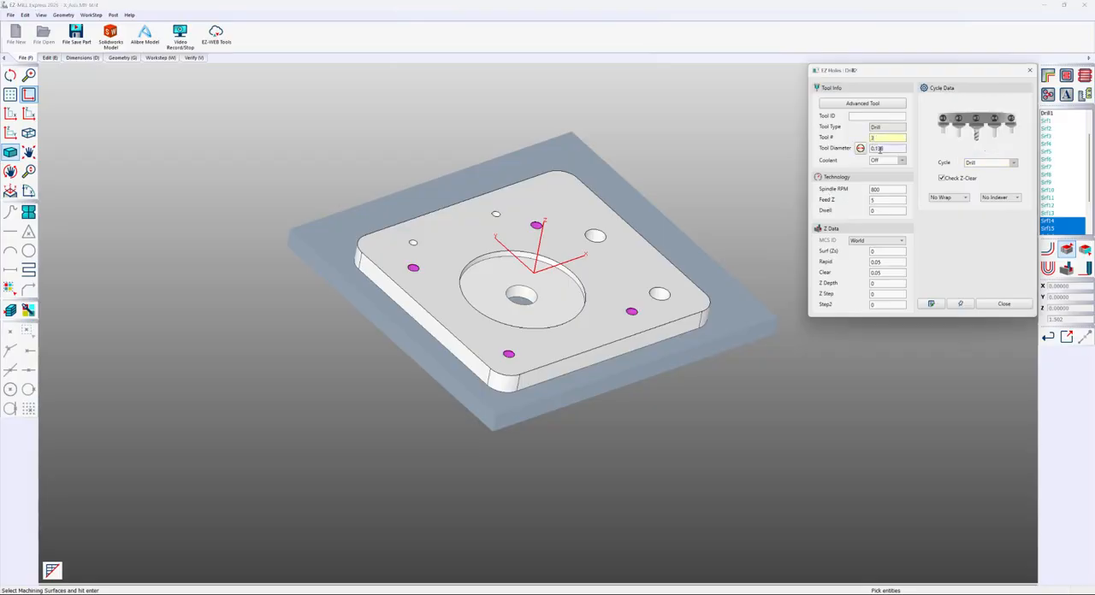
{"action": "left_click", "coordinate": [1049, 251]}
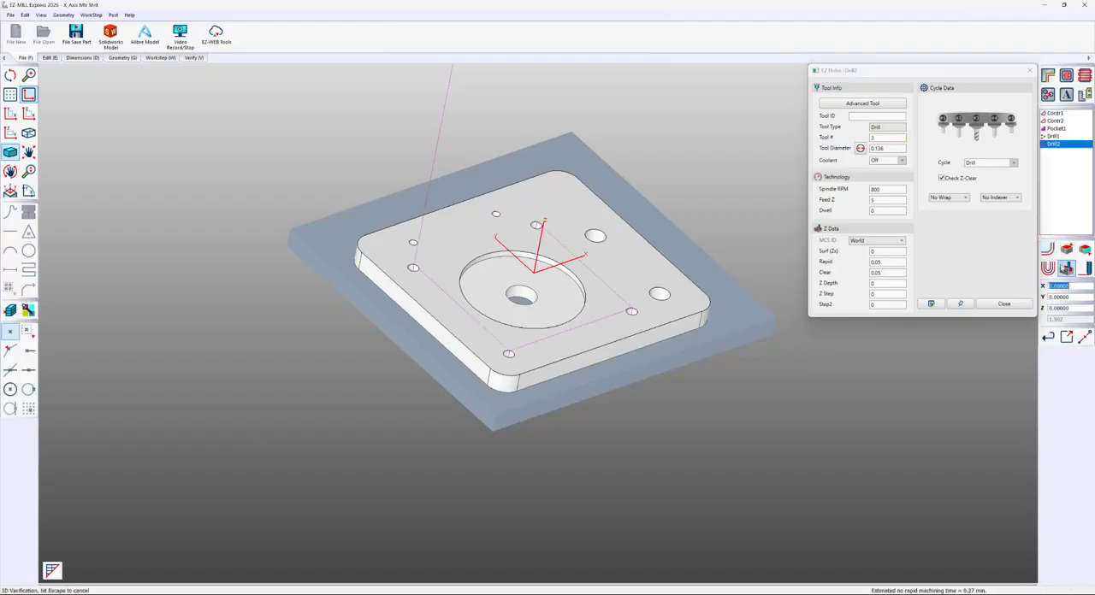
{"action": "left_click", "coordinate": [1067, 270]}
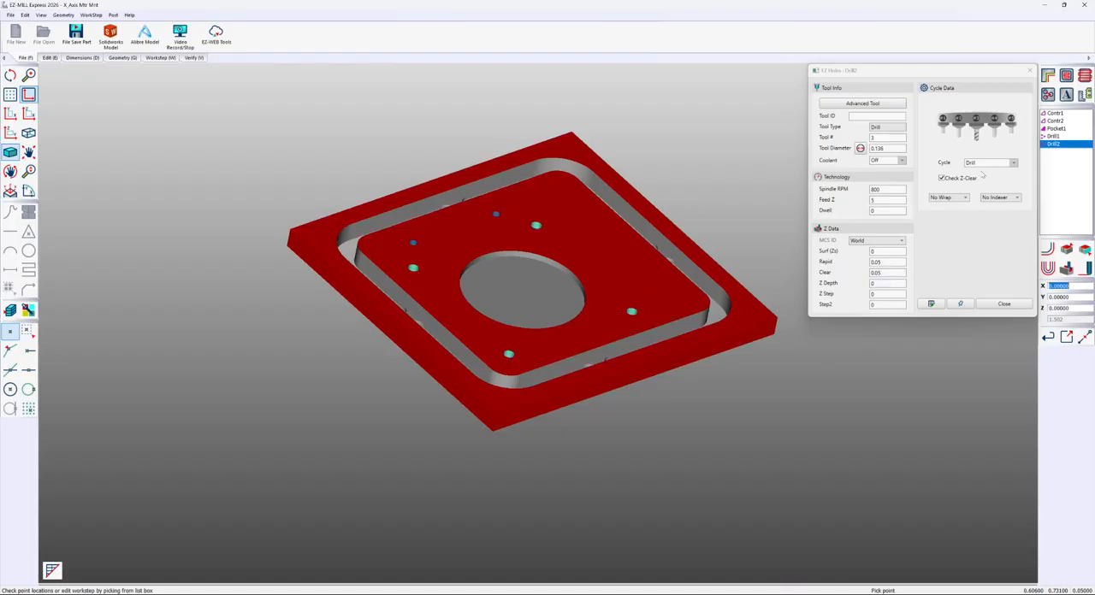
Create a drilling work step with the default ID on the two larger holes beside the recess
{"action": "left_click", "coordinate": [1047, 94]}
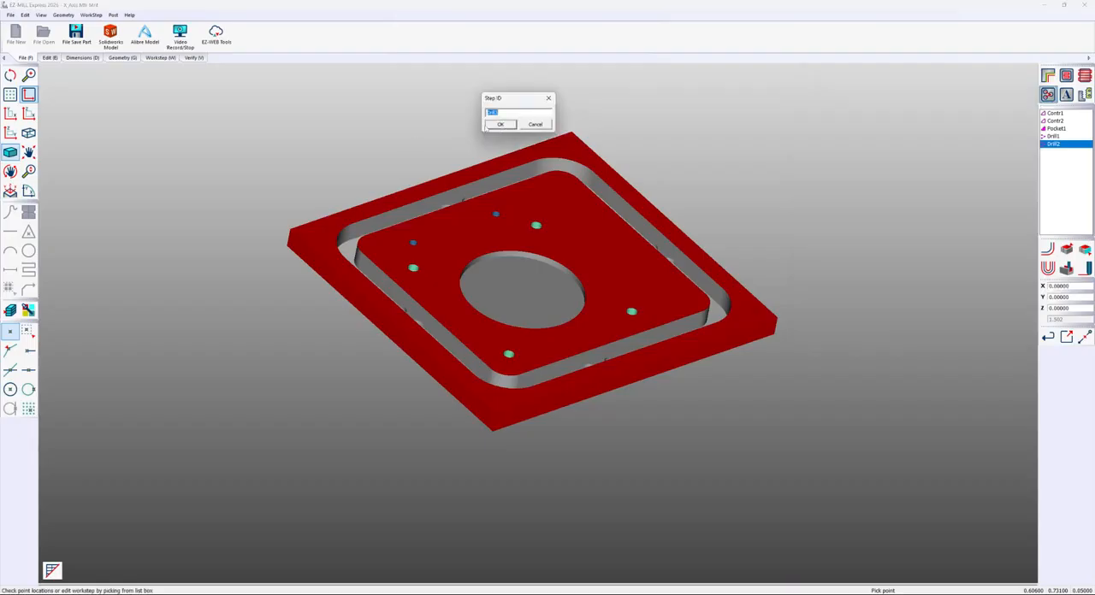
{"action": "left_click", "coordinate": [489, 125]}
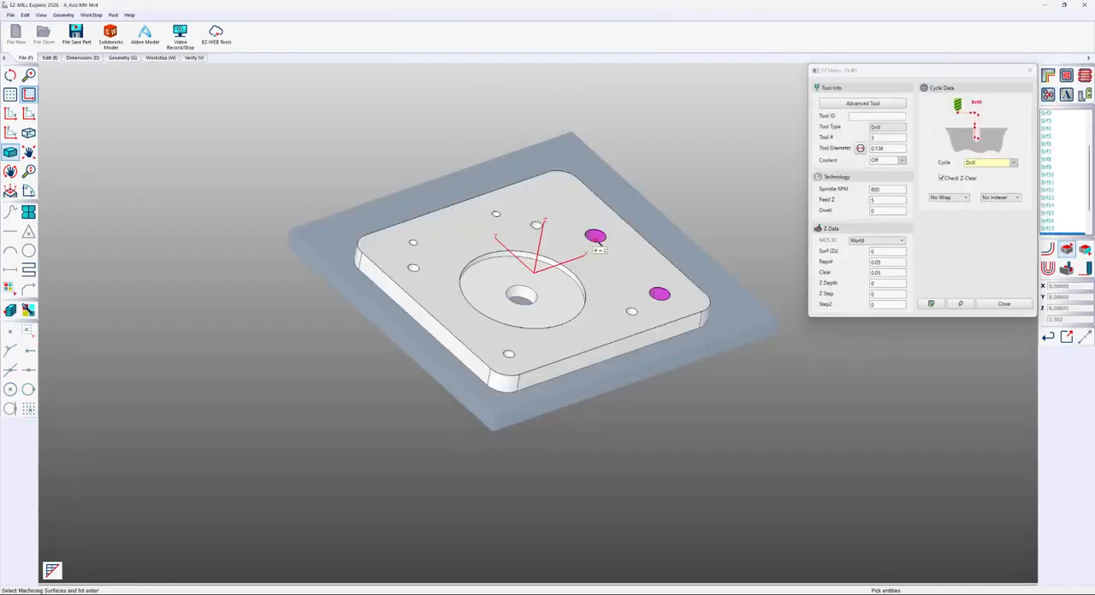
{"action": "key", "text": "Return"}
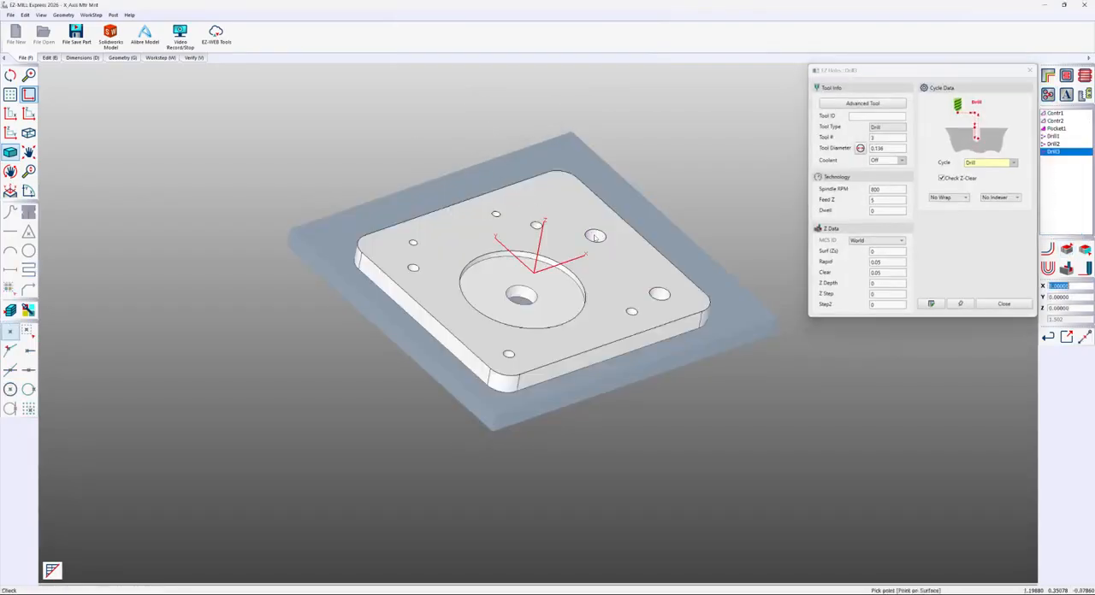
Set the larger holes' tool to number 4 with a 0.25 diameter, simulate the cutting, and close the drilling settings
{"action": "left_click", "coordinate": [881, 137]}
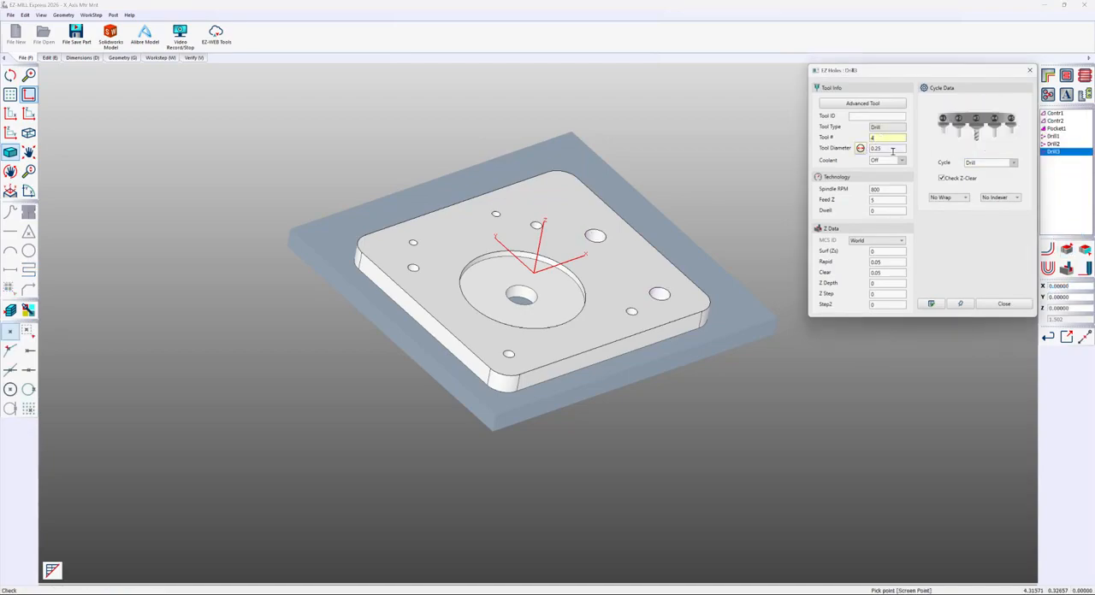
{"action": "left_click", "coordinate": [1065, 268]}
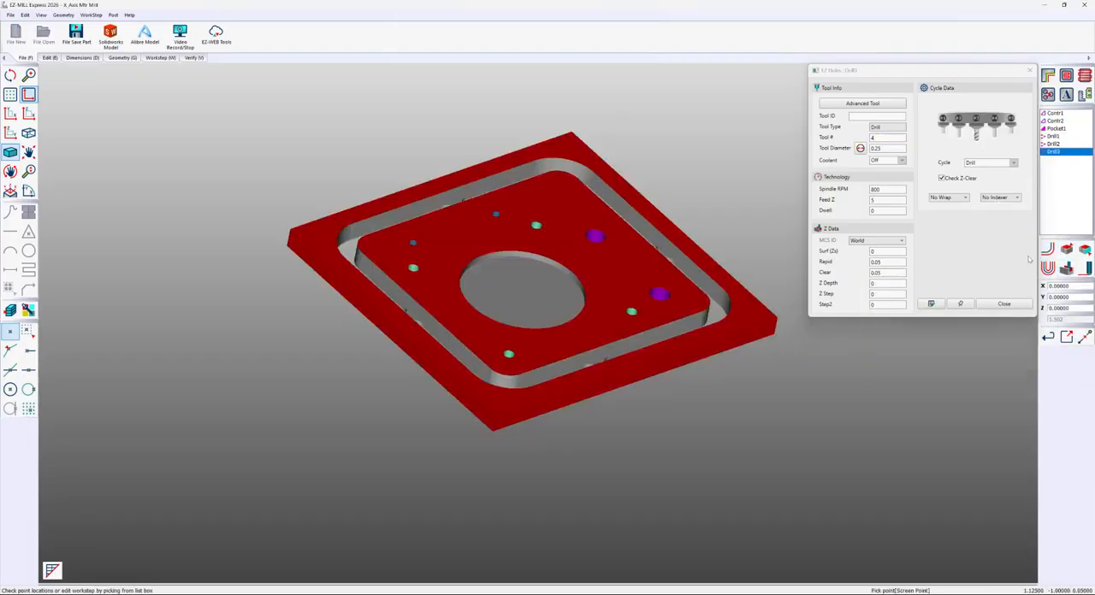
{"action": "left_click", "coordinate": [1006, 302]}
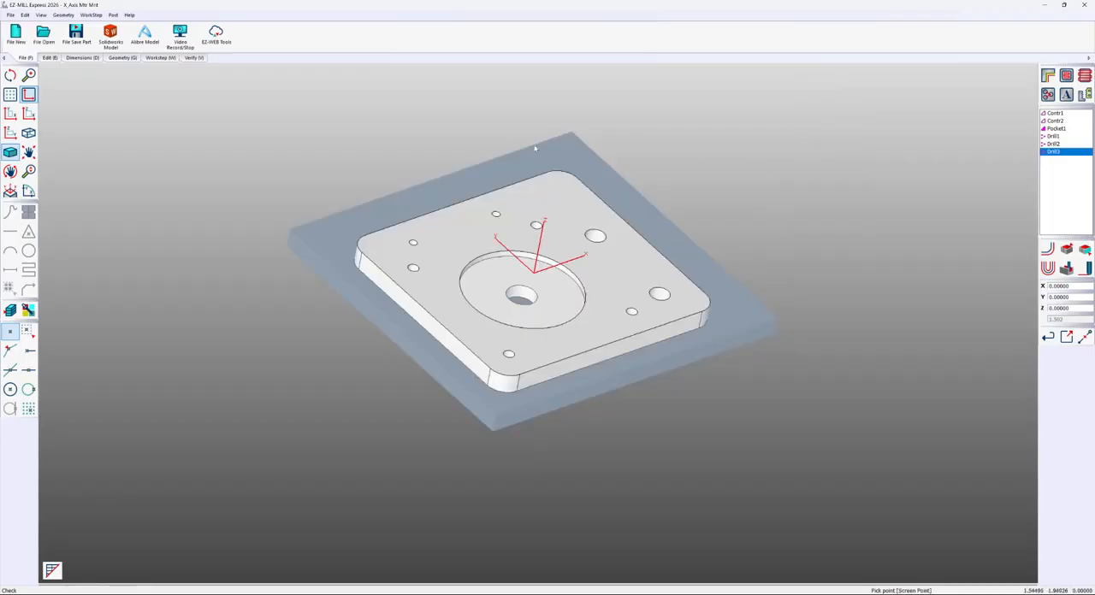
Examine the toolpath of the second contour work step from the top view
{"action": "left_click", "coordinate": [10, 113]}
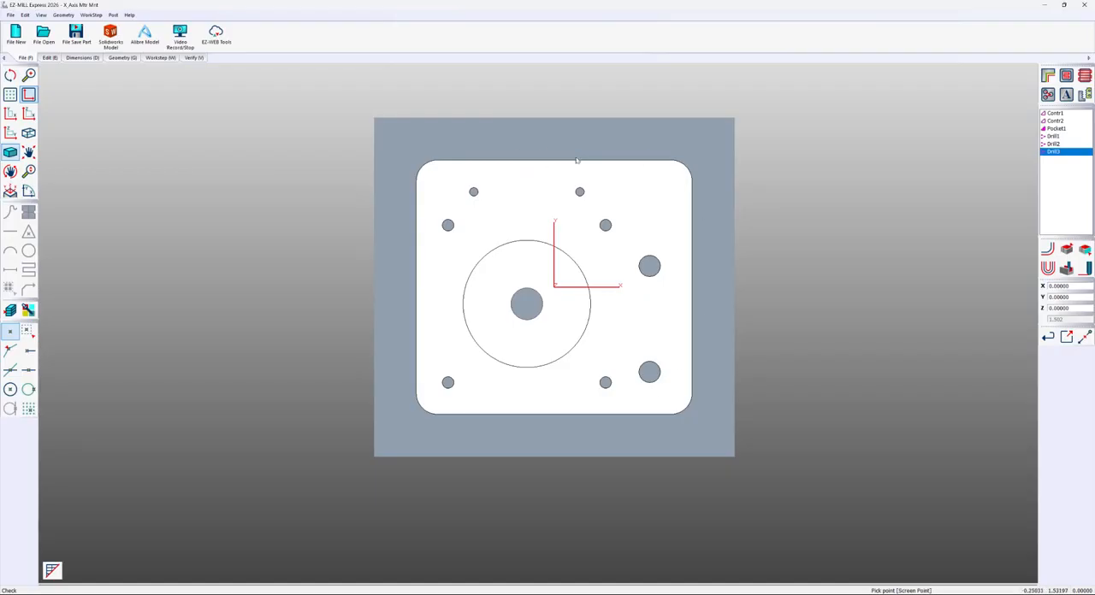
{"action": "left_click", "coordinate": [1054, 121]}
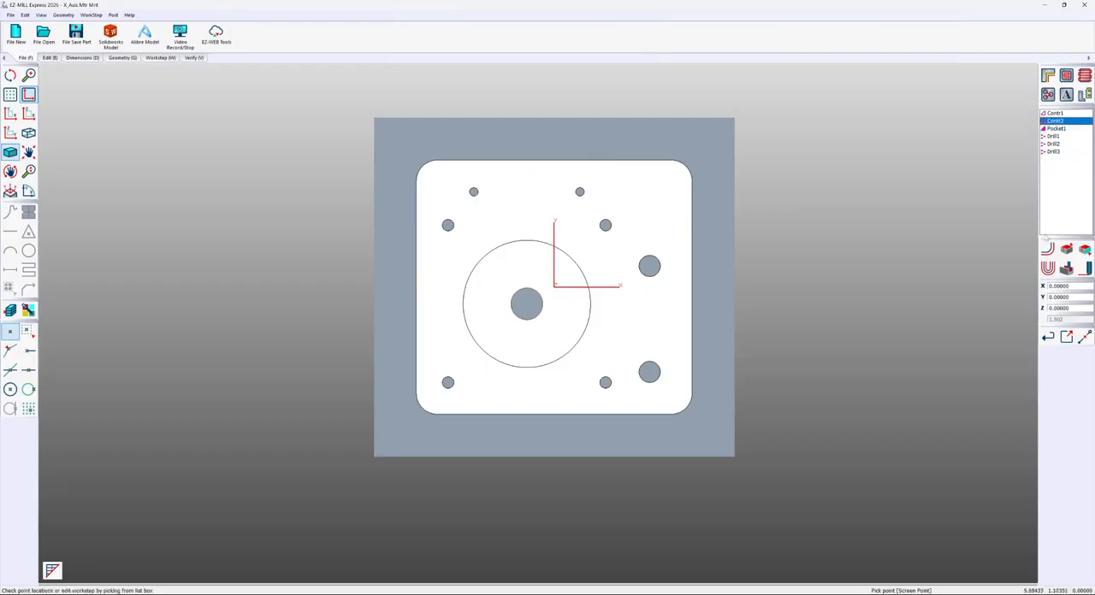
{"action": "left_click", "coordinate": [1046, 248]}
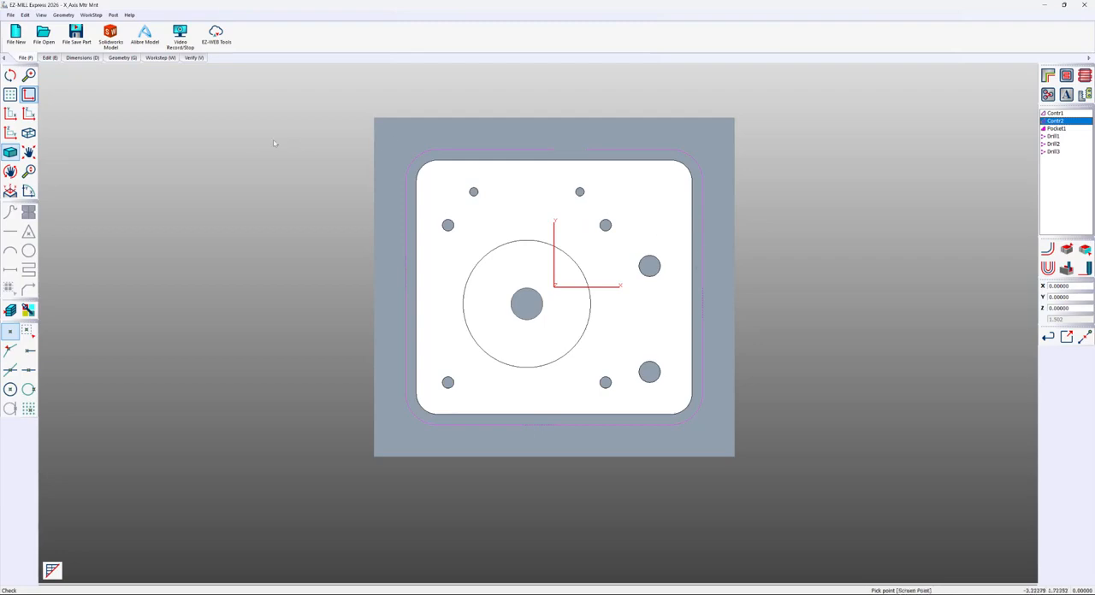
Create a silhouette boundary curve with the default ID from the plate's surfaces
{"action": "left_click", "coordinate": [91, 15]}
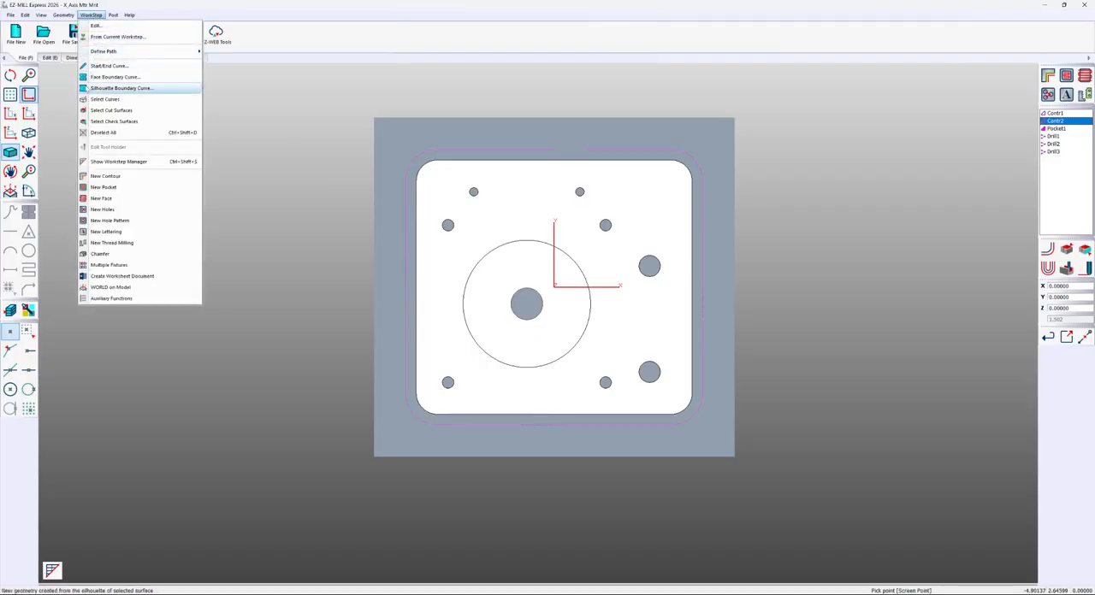
{"action": "left_click", "coordinate": [120, 88]}
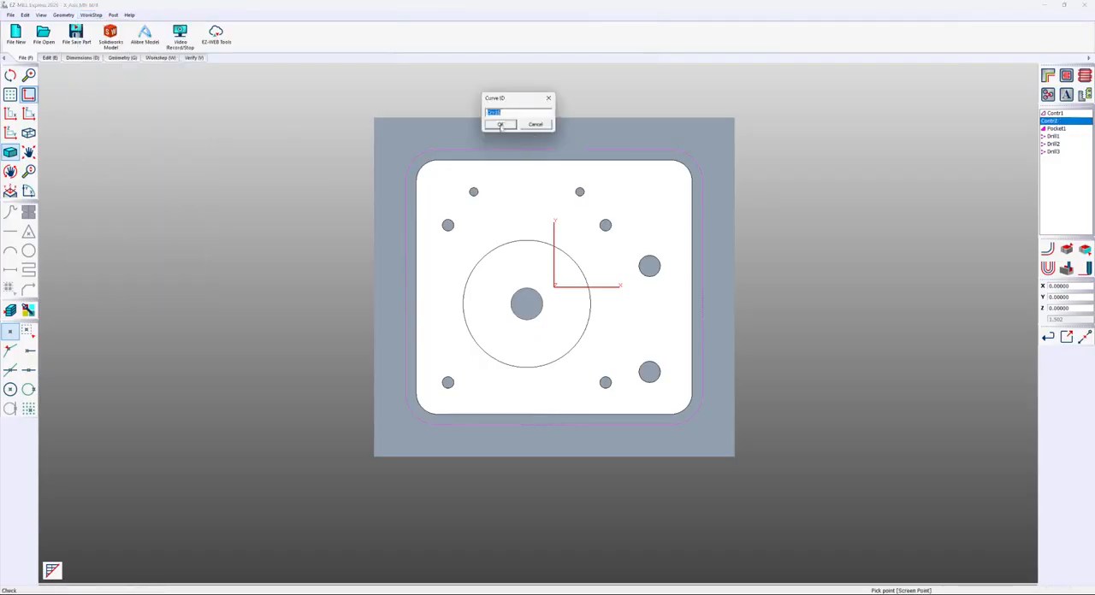
{"action": "left_click", "coordinate": [500, 125]}
{"action": "left_click_drag", "start_coordinate": [405, 145], "coordinate": [715, 432]}
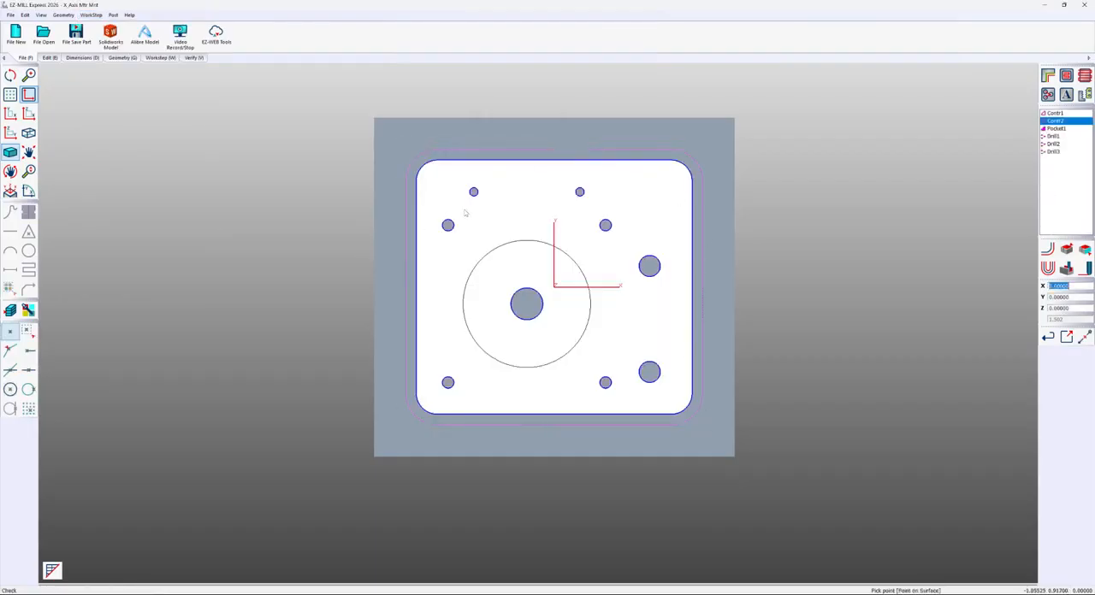
Blank all surfaces and the curves around the holes, leaving the plate's outer boundary curve
{"action": "left_click", "coordinate": [49, 58]}
{"action": "left_click", "coordinate": [95, 36]}
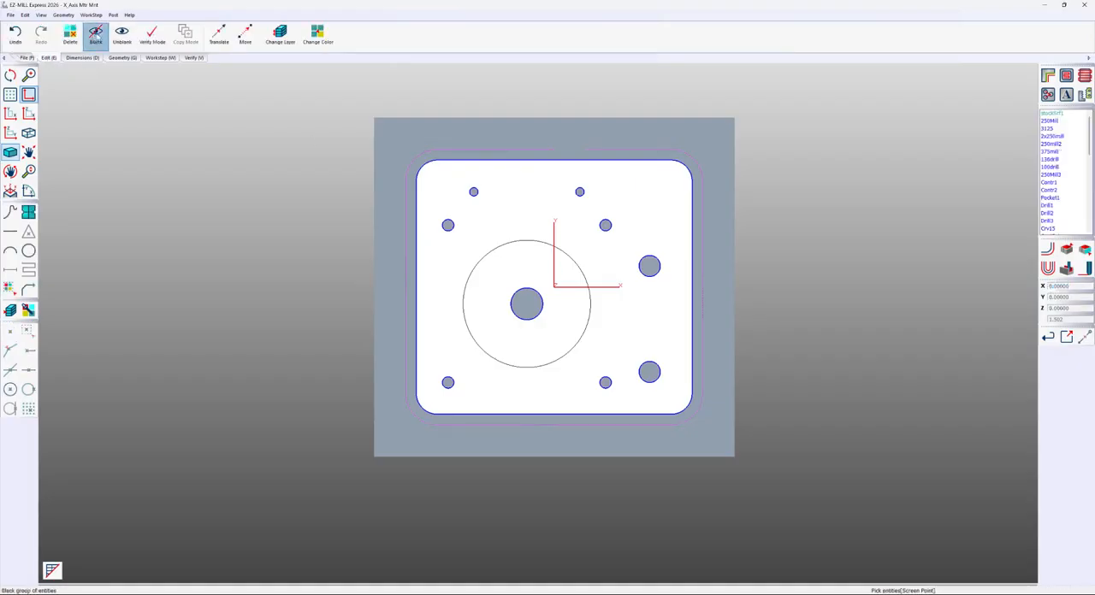
{"action": "left_click", "coordinate": [30, 212]}
{"action": "left_click", "coordinate": [11, 232]}
{"action": "left_click", "coordinate": [11, 251]}
{"action": "left_click", "coordinate": [29, 250]}
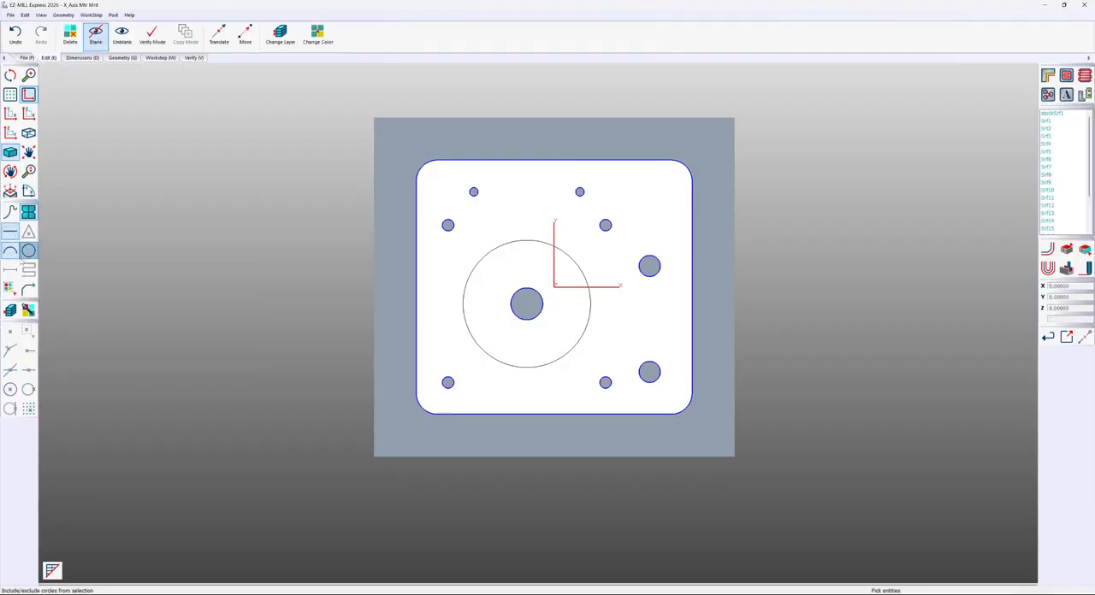
{"action": "left_click", "coordinate": [11, 288]}
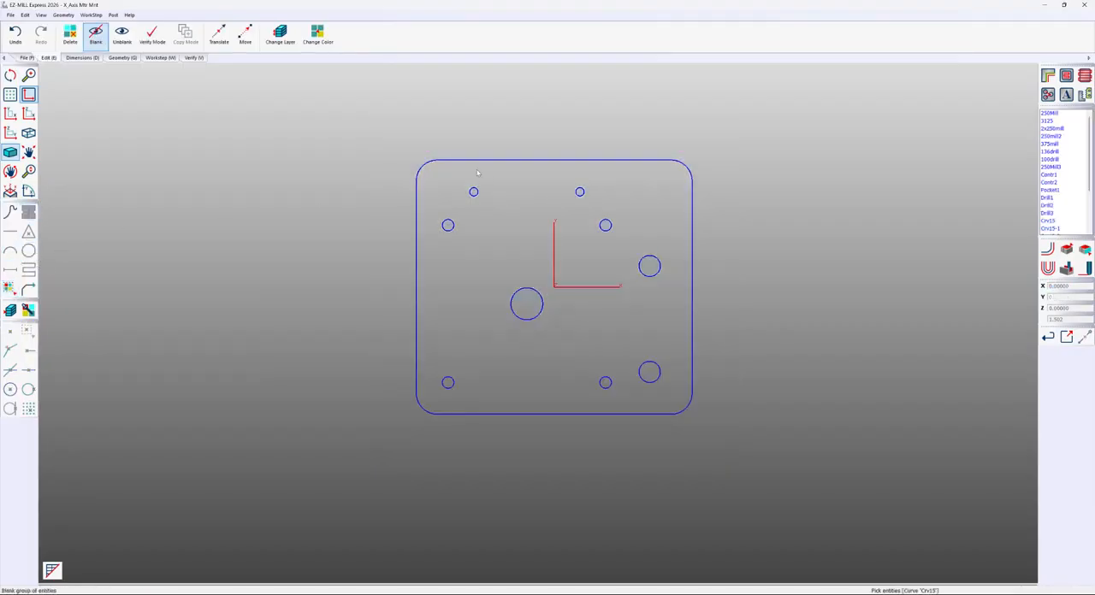
{"action": "left_click_drag", "start_coordinate": [430, 169], "coordinate": [676, 398]}
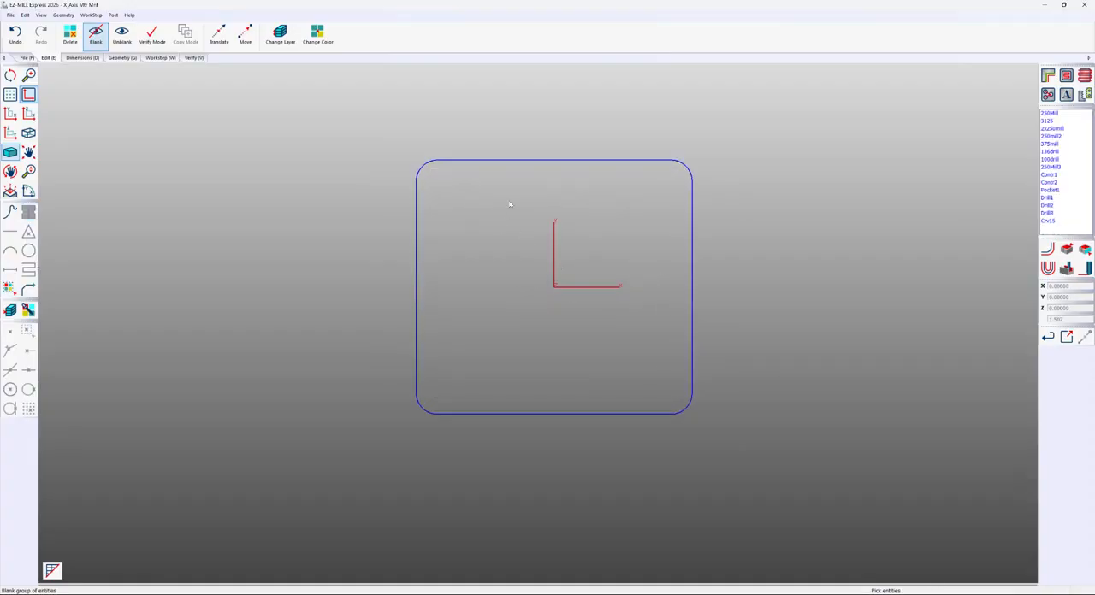
Select the plate's outer boundary curve as the machining curve for the second contour work step
{"action": "left_click", "coordinate": [92, 14]}
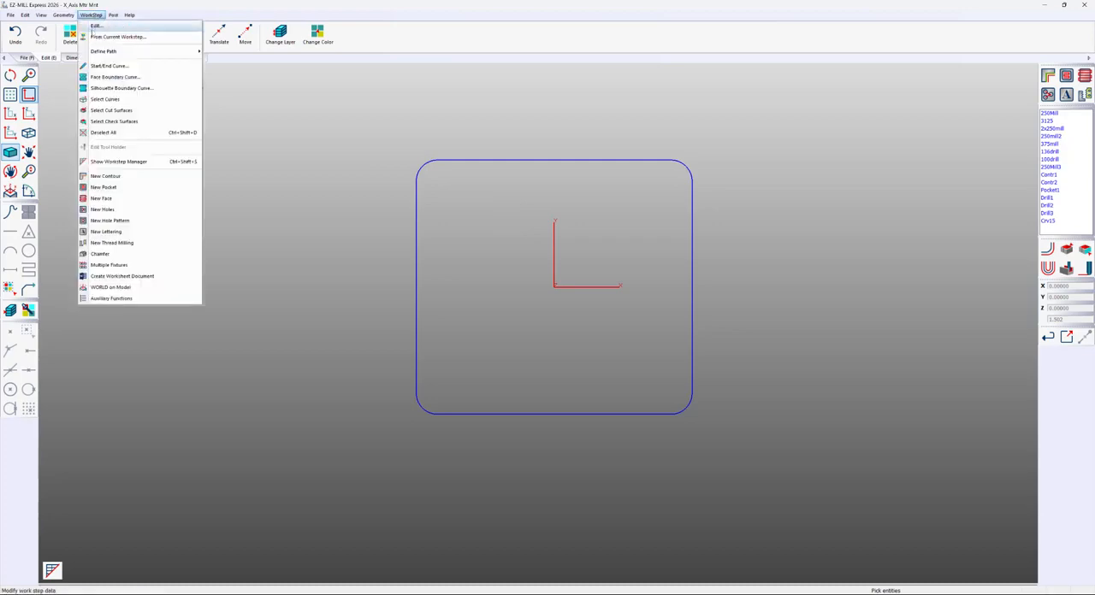
{"action": "left_click", "coordinate": [105, 99]}
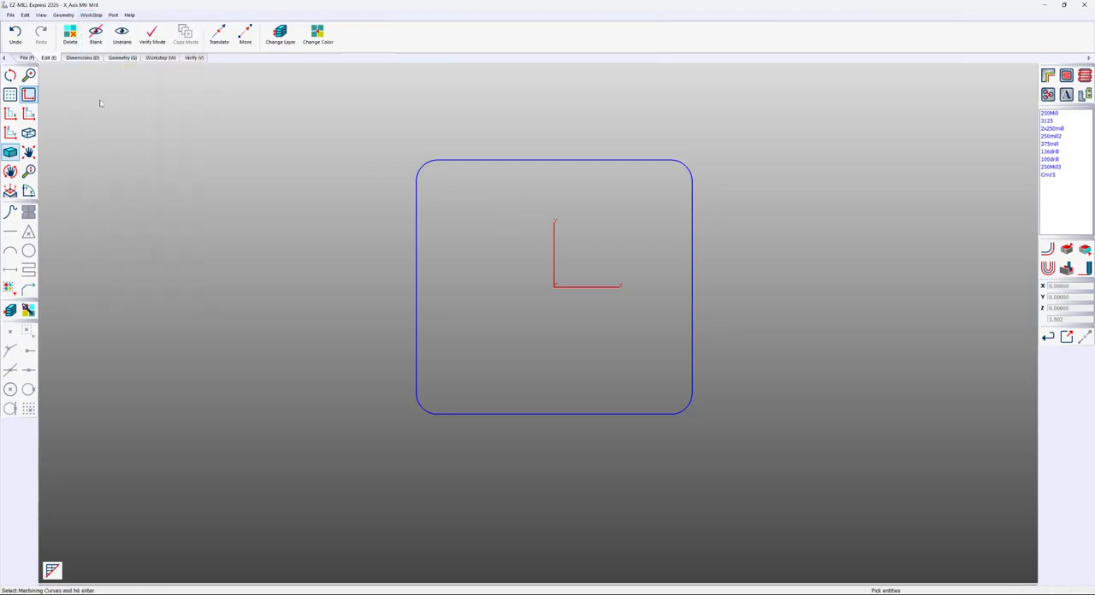
{"action": "left_click", "coordinate": [421, 165]}
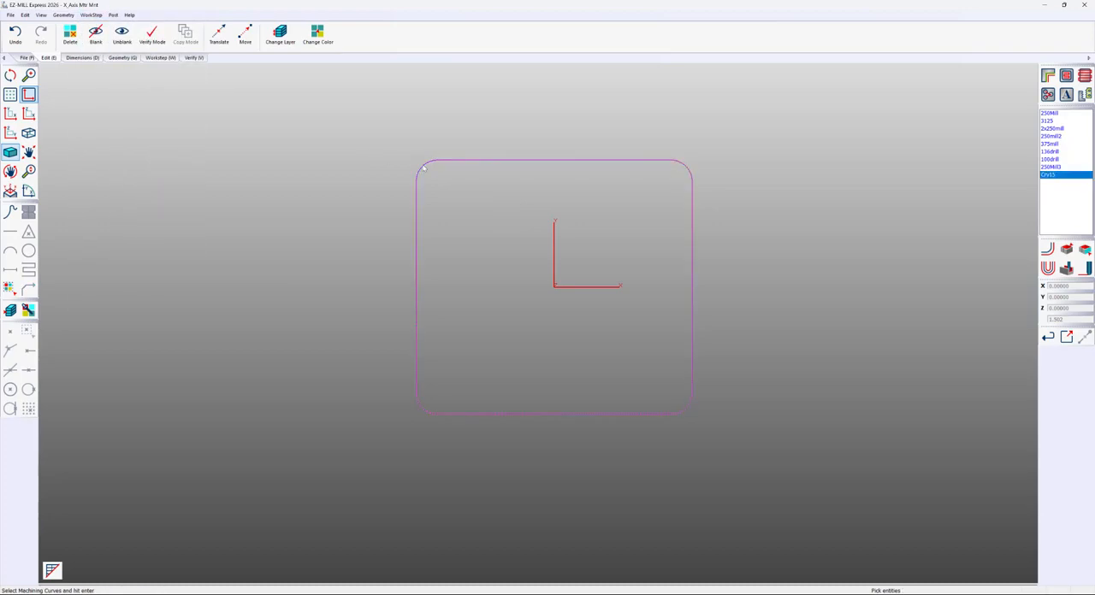
{"action": "key", "text": "Return"}
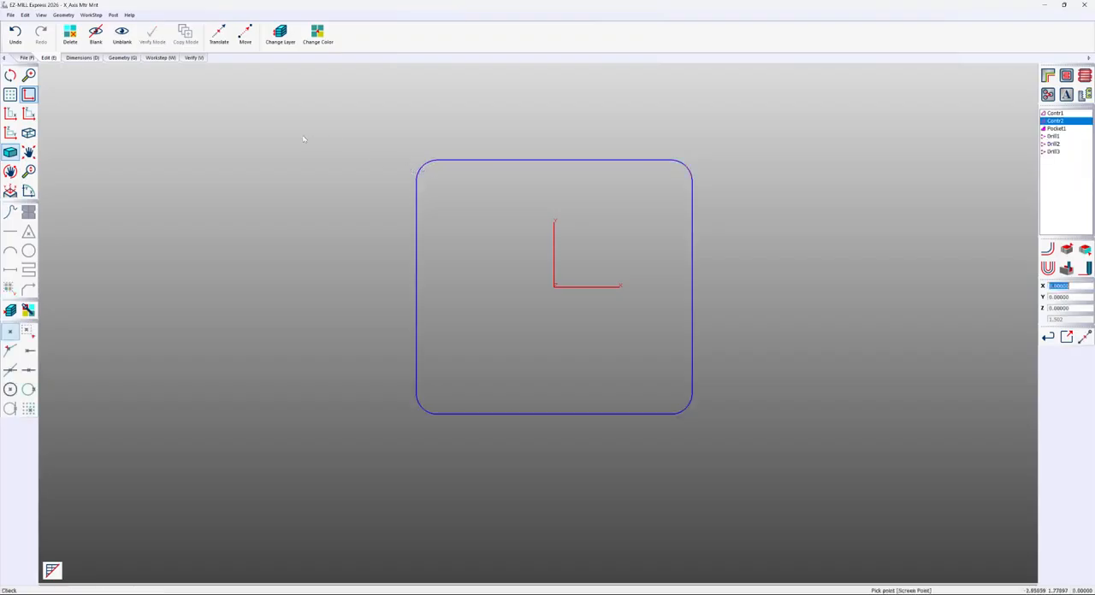
Generate geometry from the second contour's path, delete all of that path's links, and verify the toolpaths of all work steps
{"action": "left_click", "coordinate": [92, 15]}
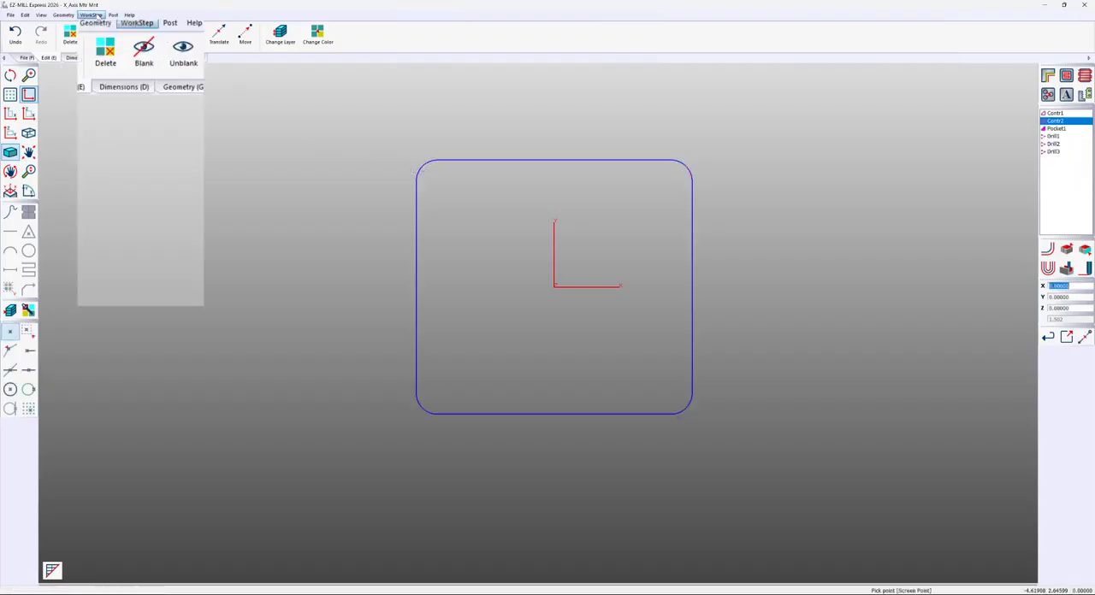
{"action": "mouse_move", "coordinate": [100, 52]}
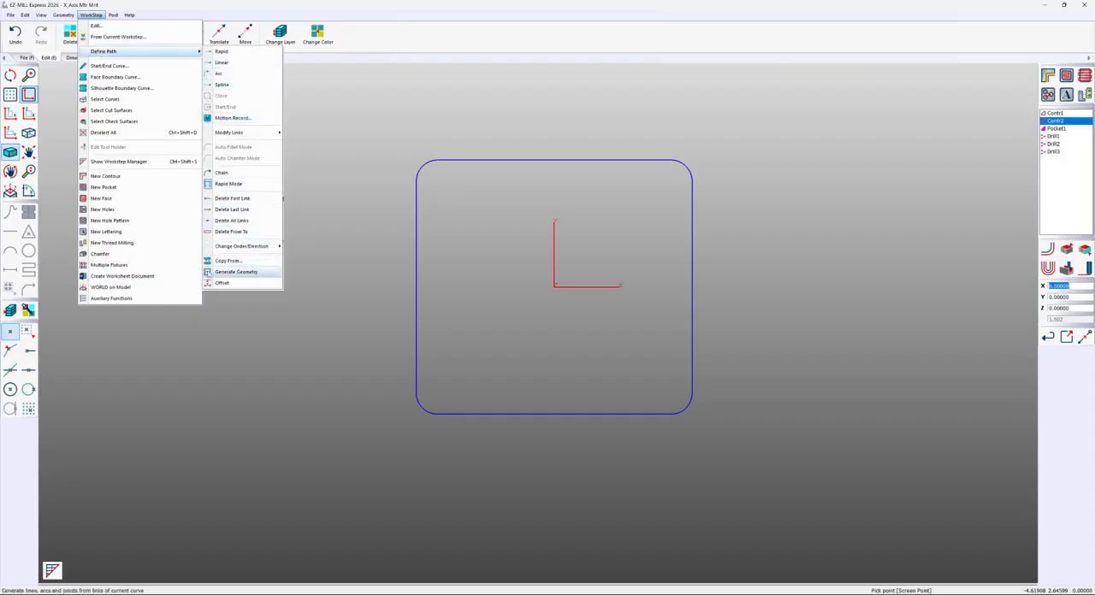
{"action": "left_click", "coordinate": [207, 272]}
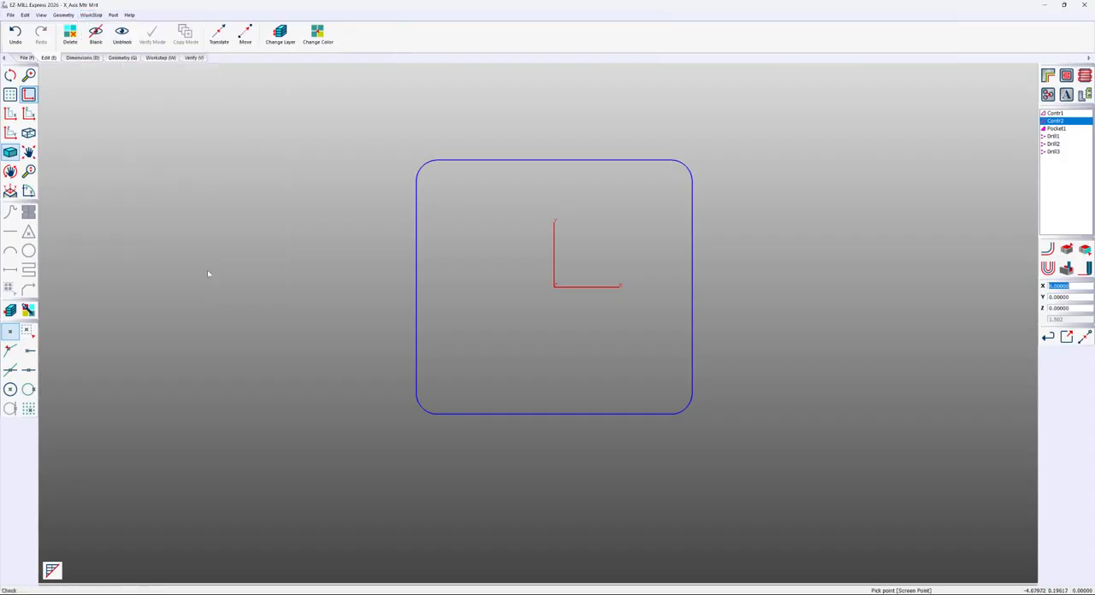
{"action": "left_click", "coordinate": [164, 59]}
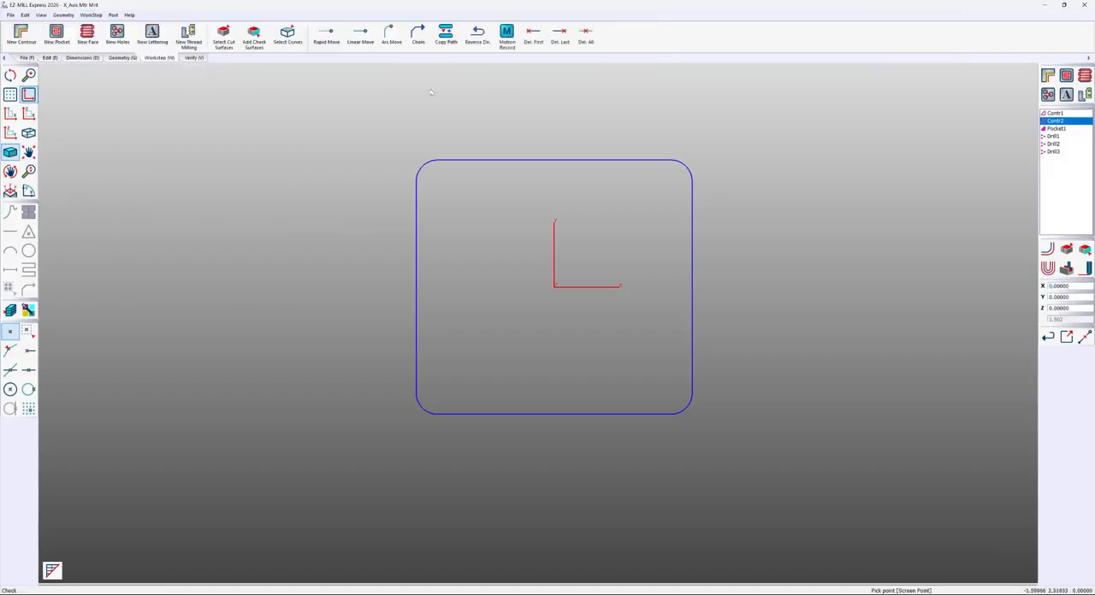
{"action": "left_click", "coordinate": [586, 36]}
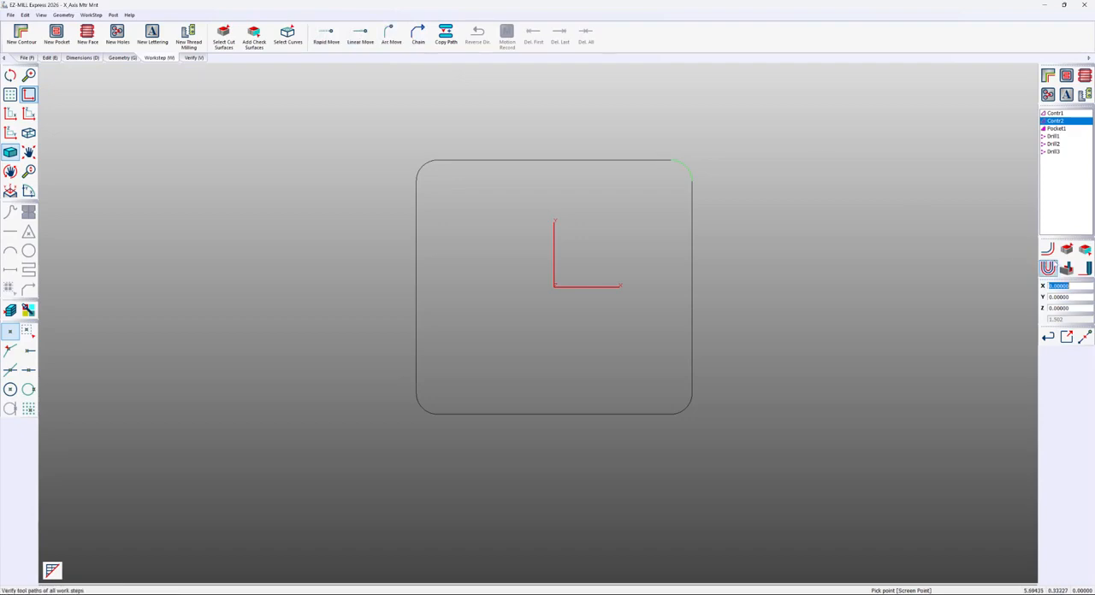
{"action": "left_click", "coordinate": [1048, 268]}
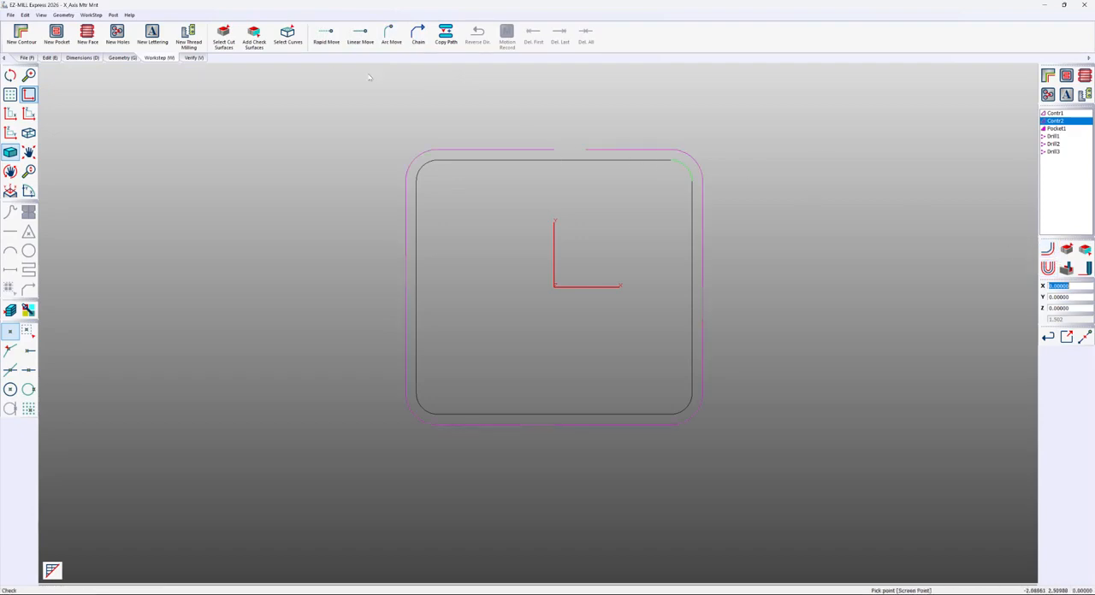
Trim both ends of the plate's upper edge line, keeping a segment about 0.70 long near its middle
{"action": "left_click", "coordinate": [131, 58]}
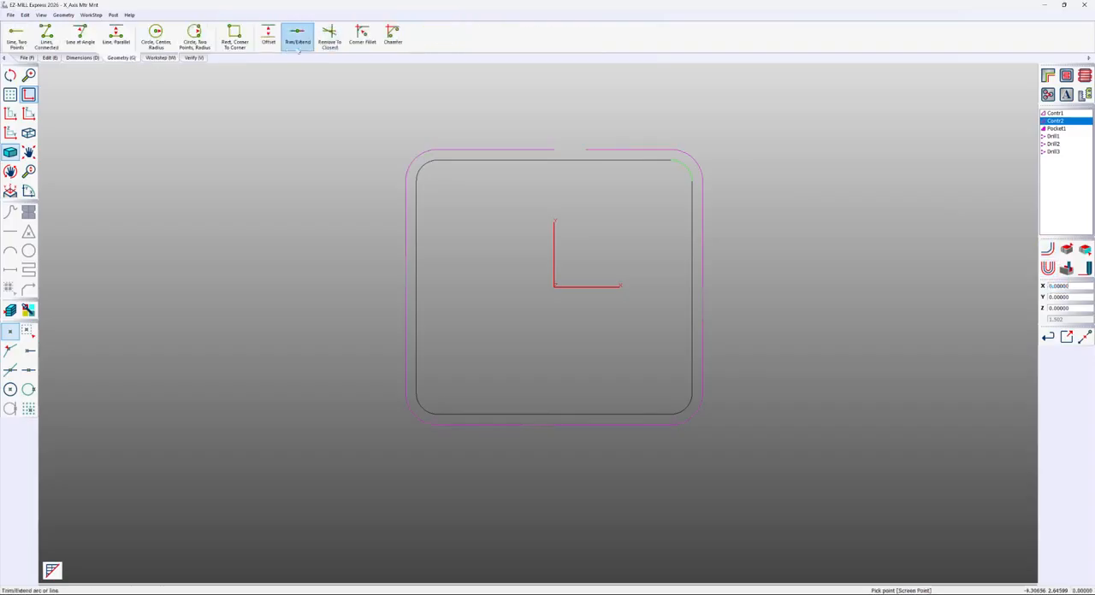
{"action": "left_click", "coordinate": [299, 39]}
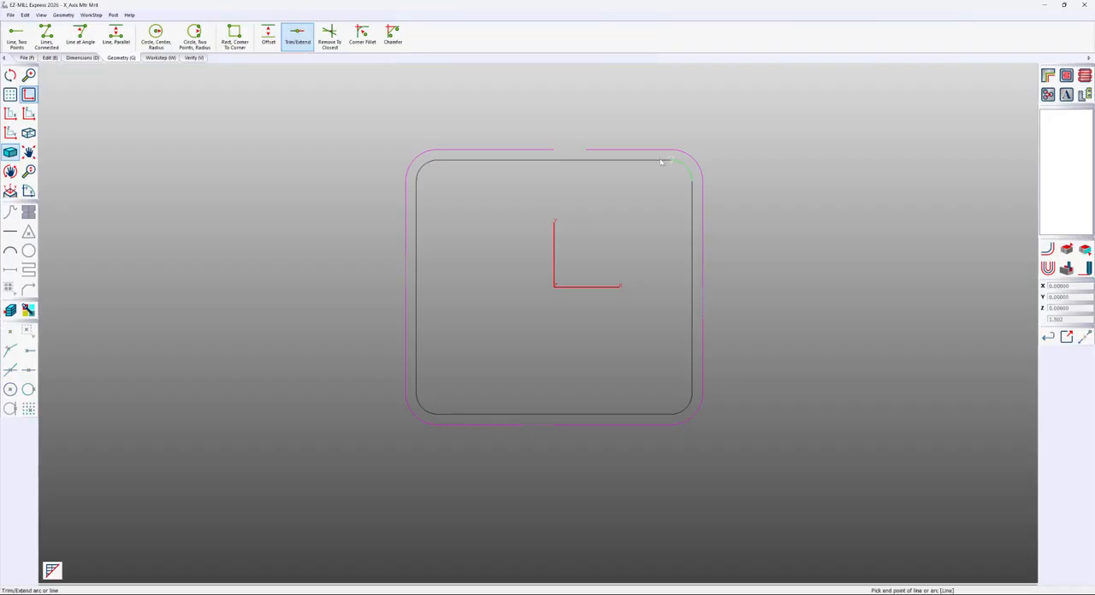
{"action": "left_click", "coordinate": [660, 162]}
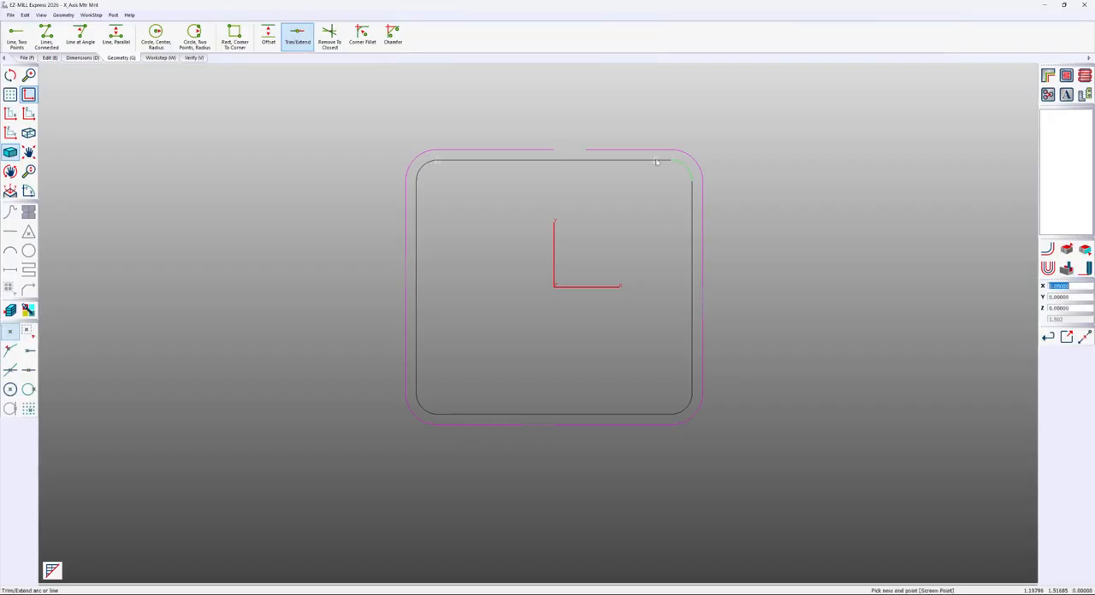
{"action": "left_click", "coordinate": [602, 160]}
{"action": "left_click", "coordinate": [448, 161]}
{"action": "left_click", "coordinate": [540, 161]}
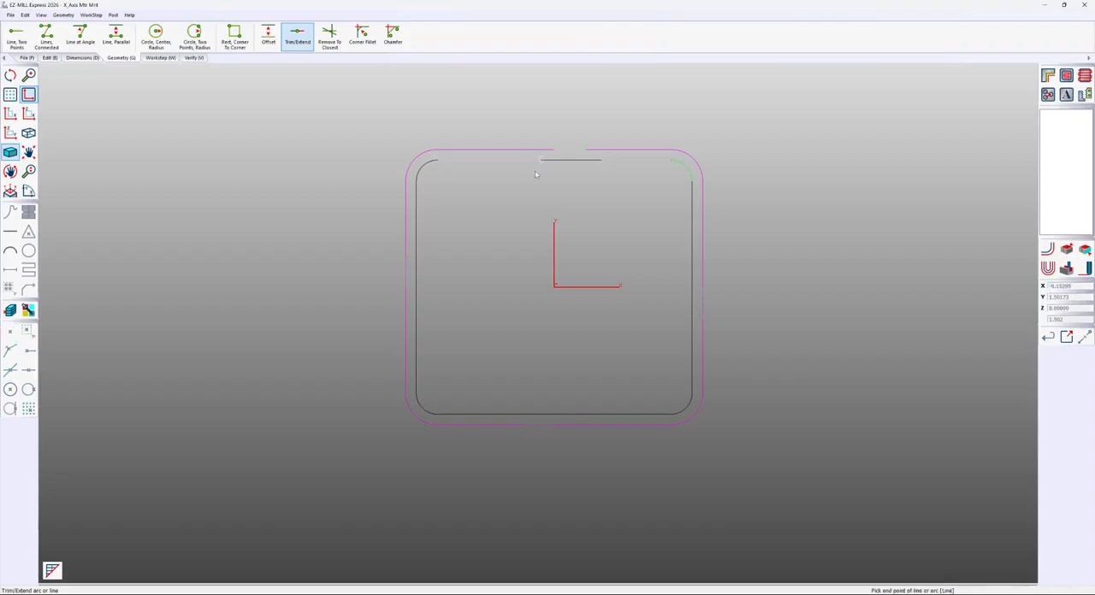
Trim both ends of the plate's left edge line, keeping a segment about 0.60 long near its middle
{"action": "left_click", "coordinate": [418, 195]}
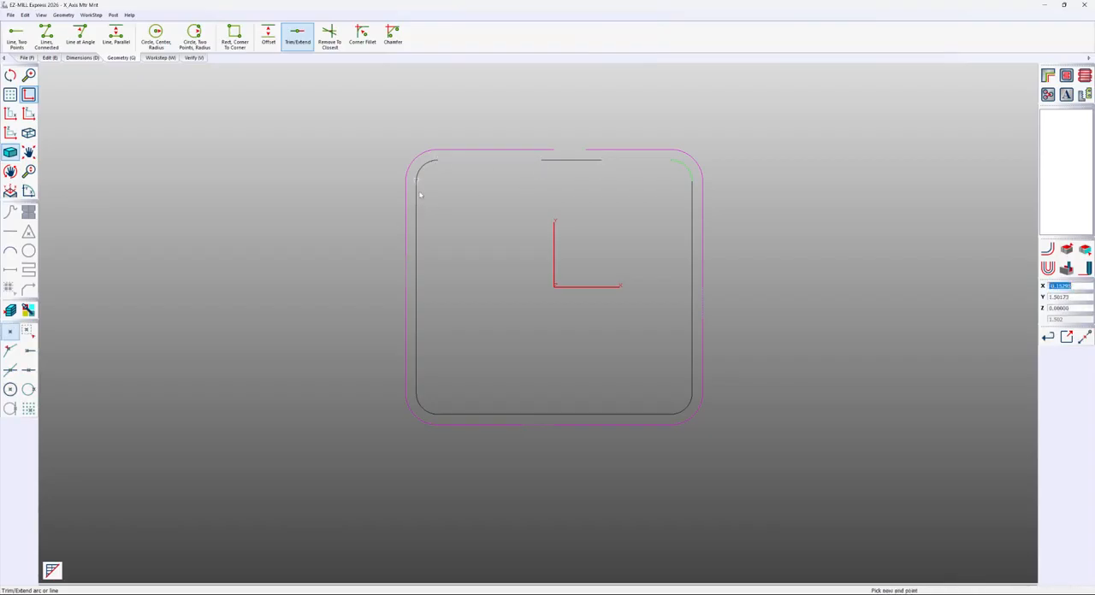
{"action": "left_click", "coordinate": [419, 246]}
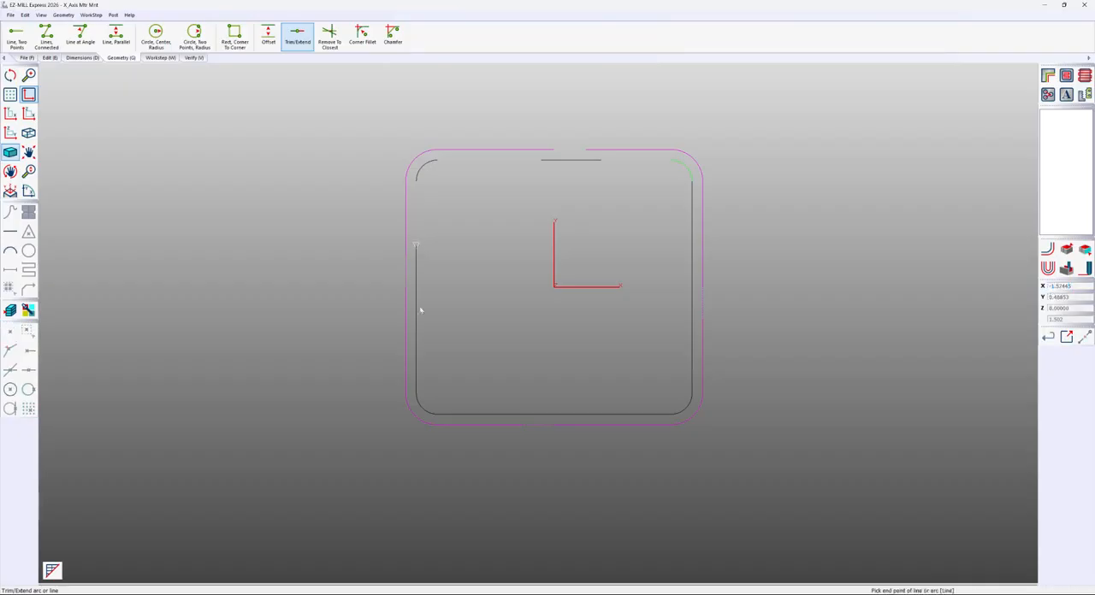
{"action": "left_click", "coordinate": [430, 366]}
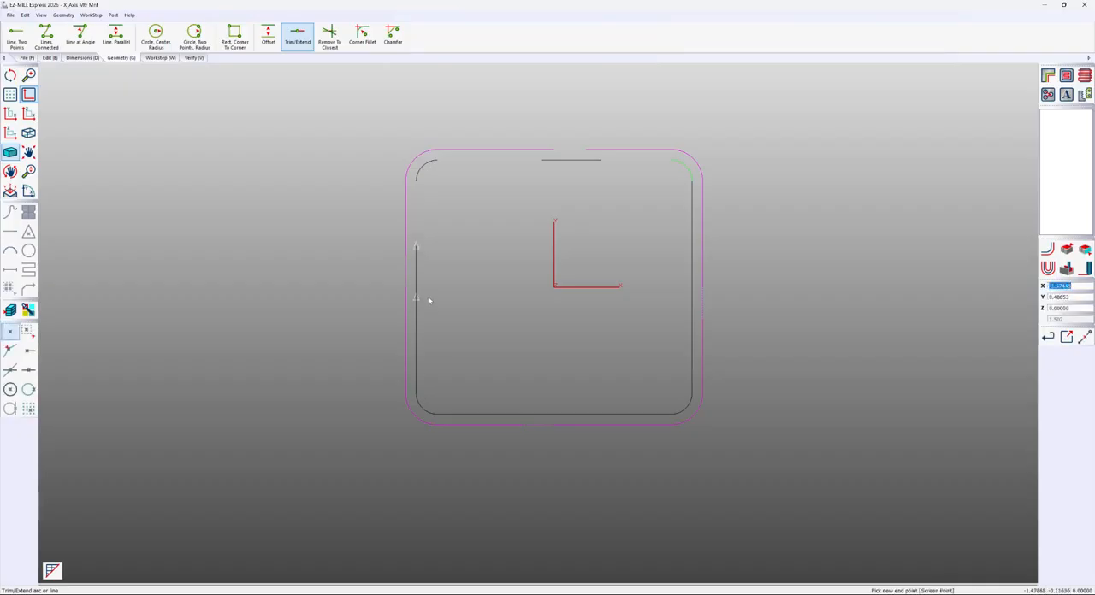
{"action": "left_click", "coordinate": [429, 300]}
Trim both ends of the plate's lower edge line, keeping a segment about 0.73 long near its middle
{"action": "left_click", "coordinate": [494, 413]}
{"action": "left_click", "coordinate": [511, 414]}
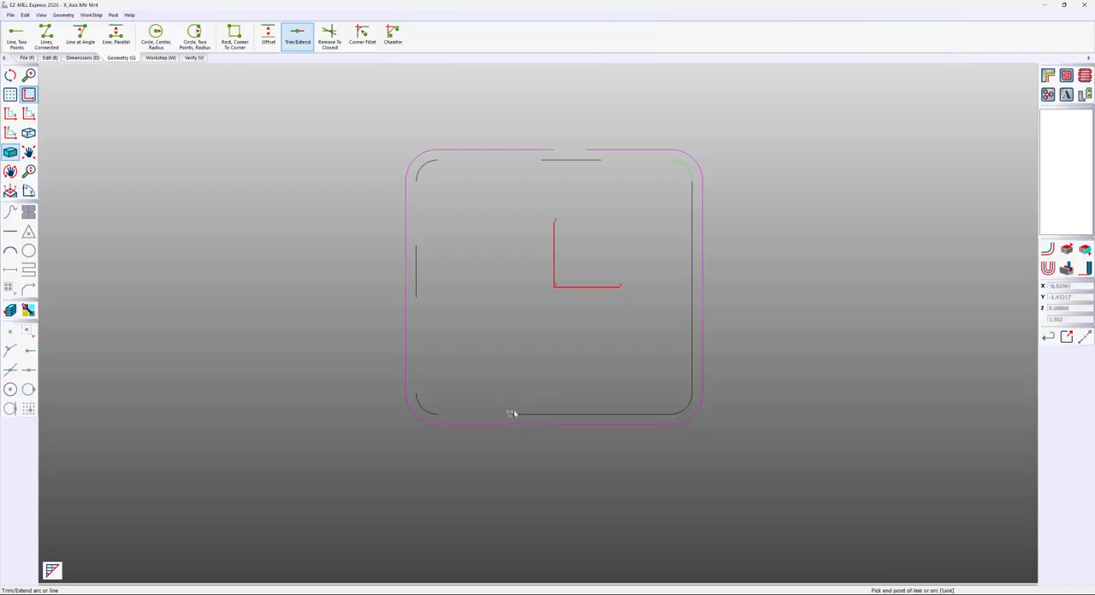
{"action": "left_click", "coordinate": [652, 413]}
{"action": "left_click", "coordinate": [570, 414]}
Trim both ends of the plate's right edge line, keeping a segment about 0.68 long near its middle
{"action": "left_click", "coordinate": [674, 319]}
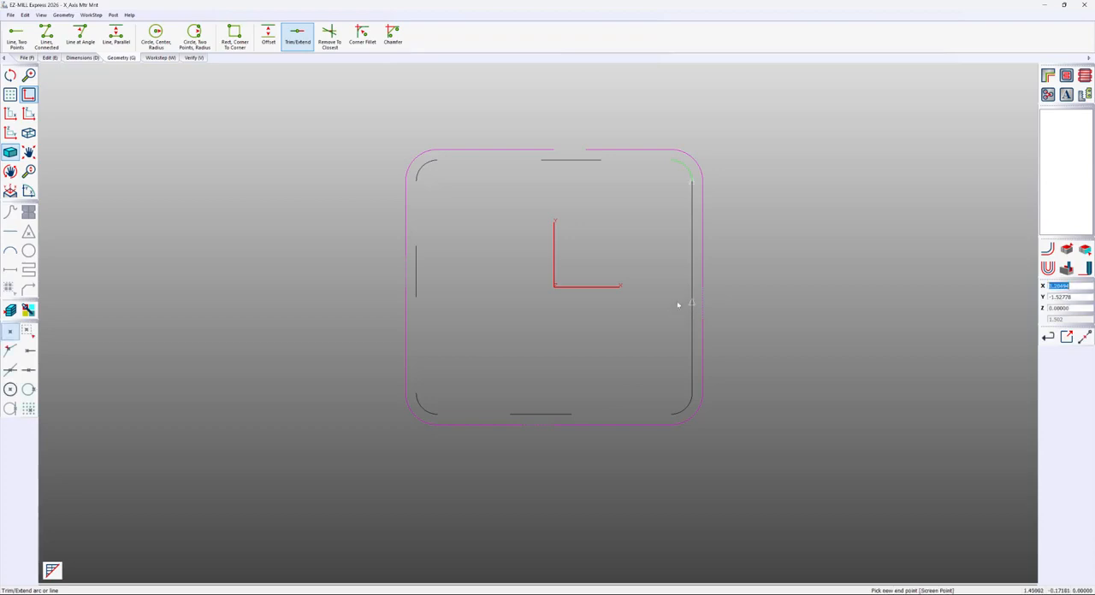
{"action": "left_click", "coordinate": [677, 327]}
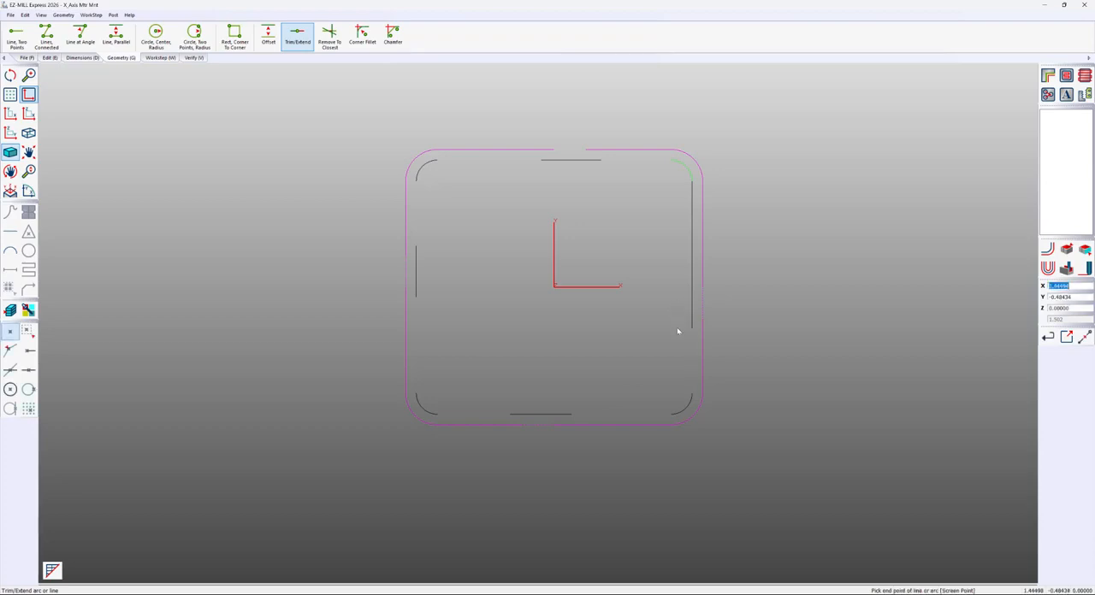
{"action": "left_click", "coordinate": [692, 192]}
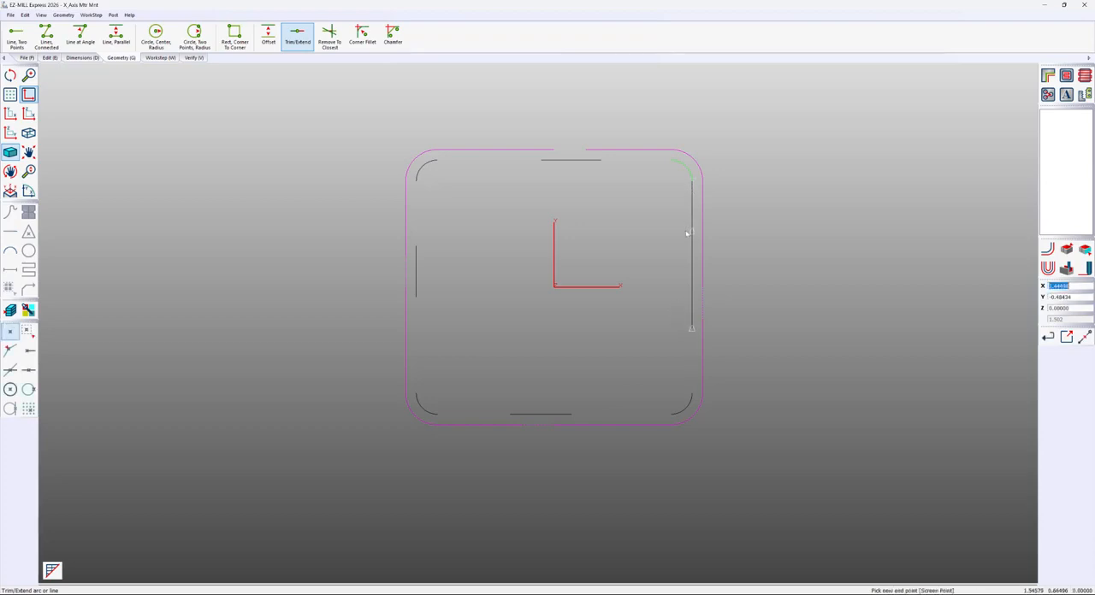
{"action": "left_click", "coordinate": [688, 273]}
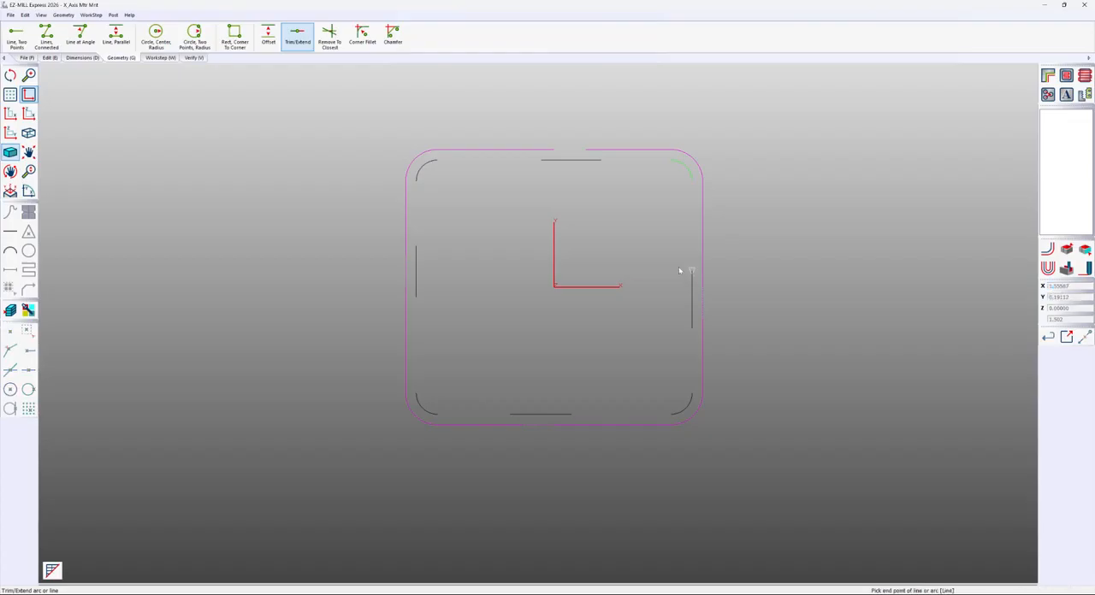
Delete the corner arcs, leaving only the four short edge segments
{"action": "left_click", "coordinate": [49, 57]}
{"action": "left_click", "coordinate": [70, 36]}
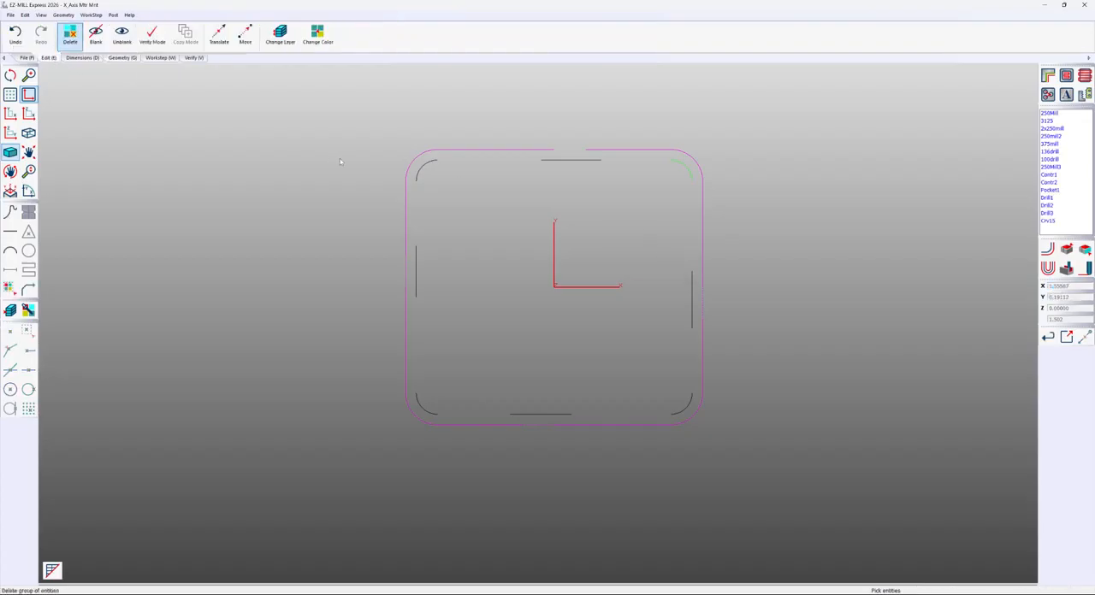
{"action": "left_click", "coordinate": [427, 171]}
{"action": "left_click", "coordinate": [429, 410]}
{"action": "left_click", "coordinate": [683, 405]}
Start the second contour's path with a linear move along the upper segment from its left to its right endpoint, snapping to endpoints
{"action": "left_click", "coordinate": [159, 58]}
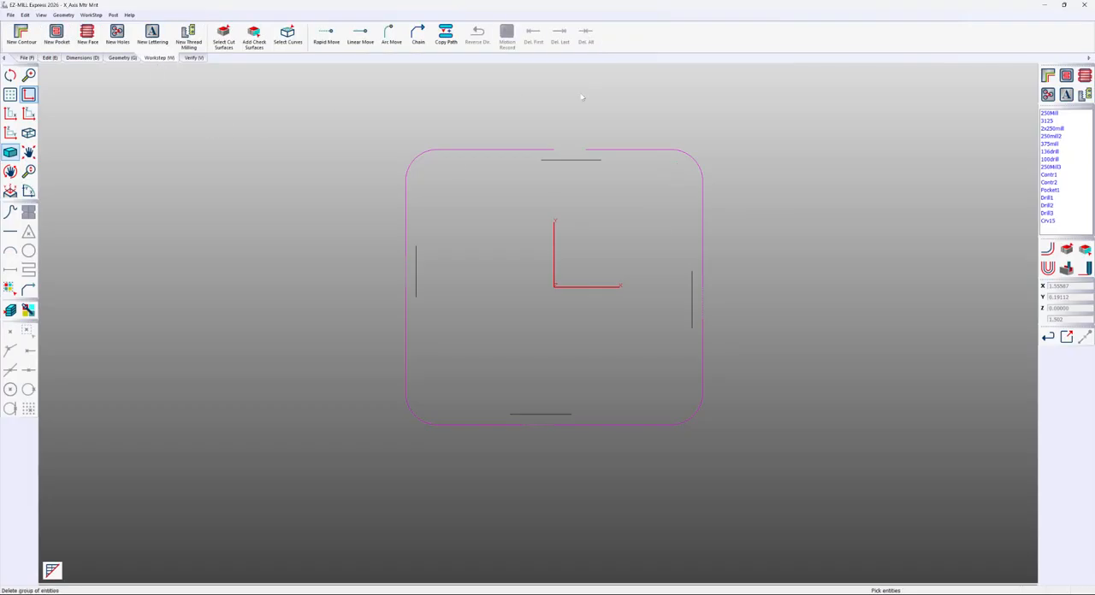
{"action": "left_click", "coordinate": [362, 36]}
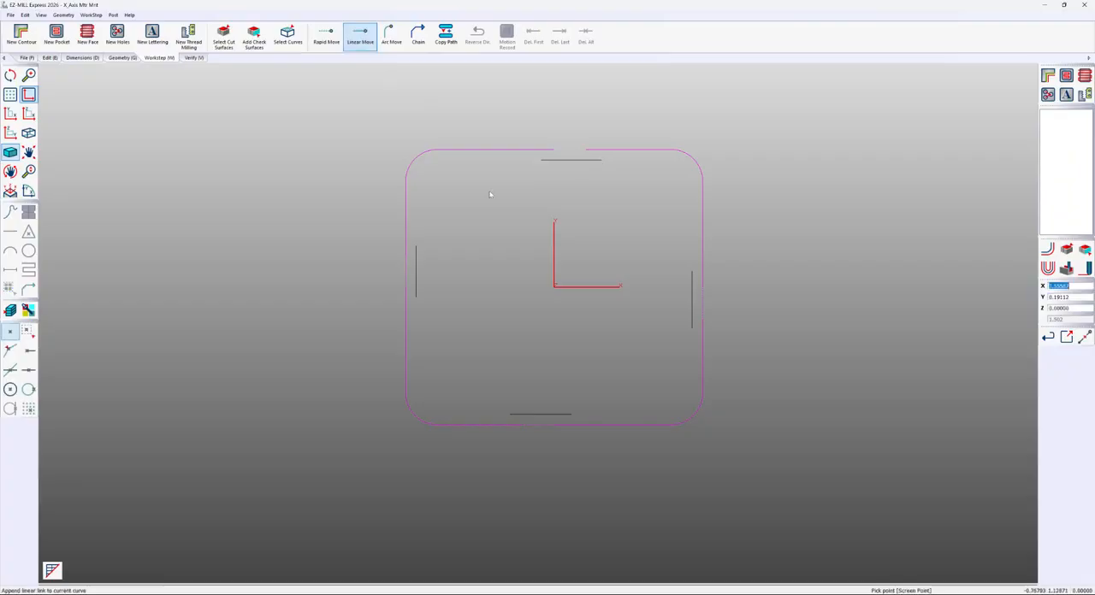
{"action": "left_click", "coordinate": [28, 331]}
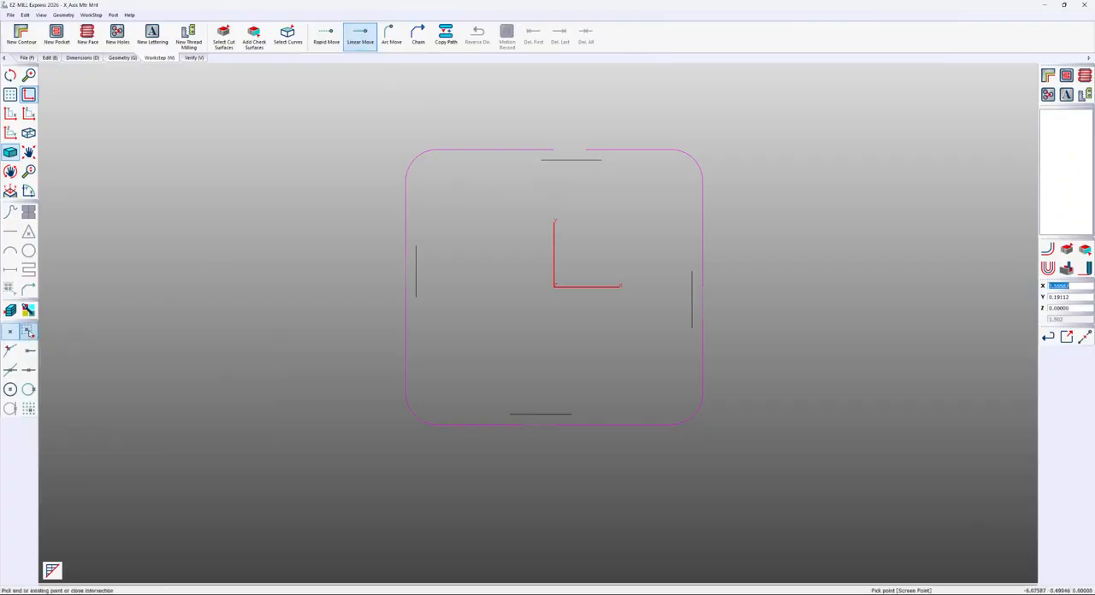
{"action": "left_click", "coordinate": [29, 333]}
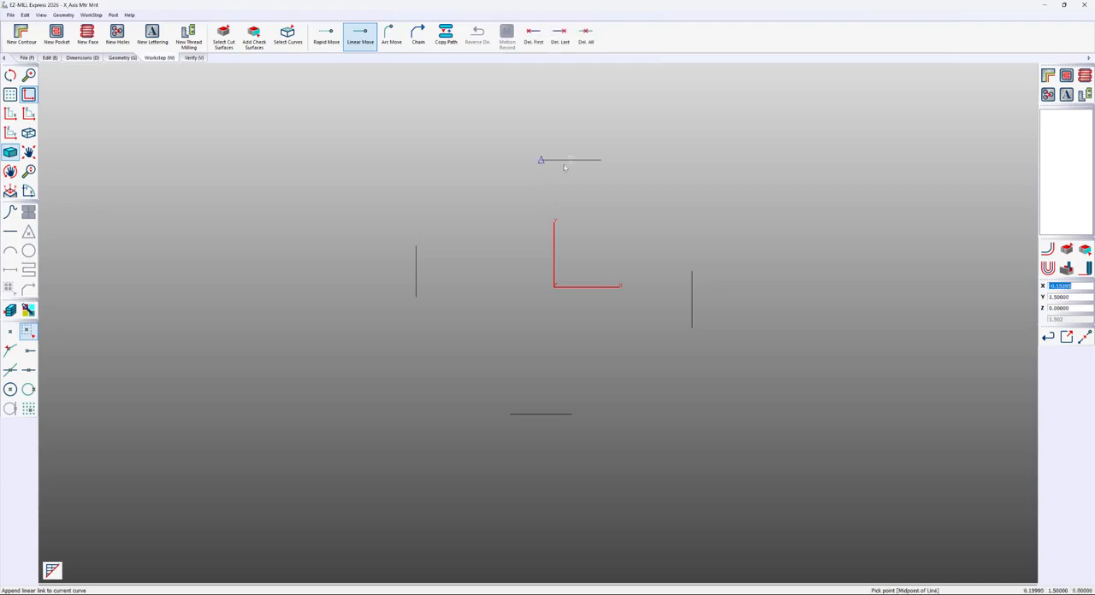
{"action": "left_click", "coordinate": [599, 162]}
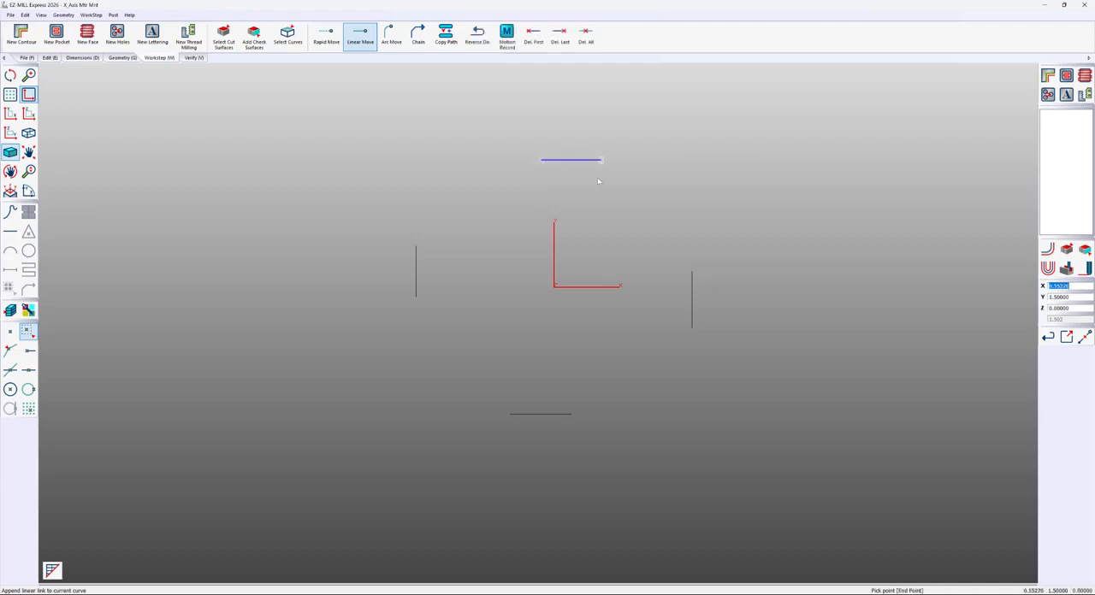
Add a rapid move to the upper end of the right segment and a linear move down to its lower end
{"action": "left_click", "coordinate": [326, 36]}
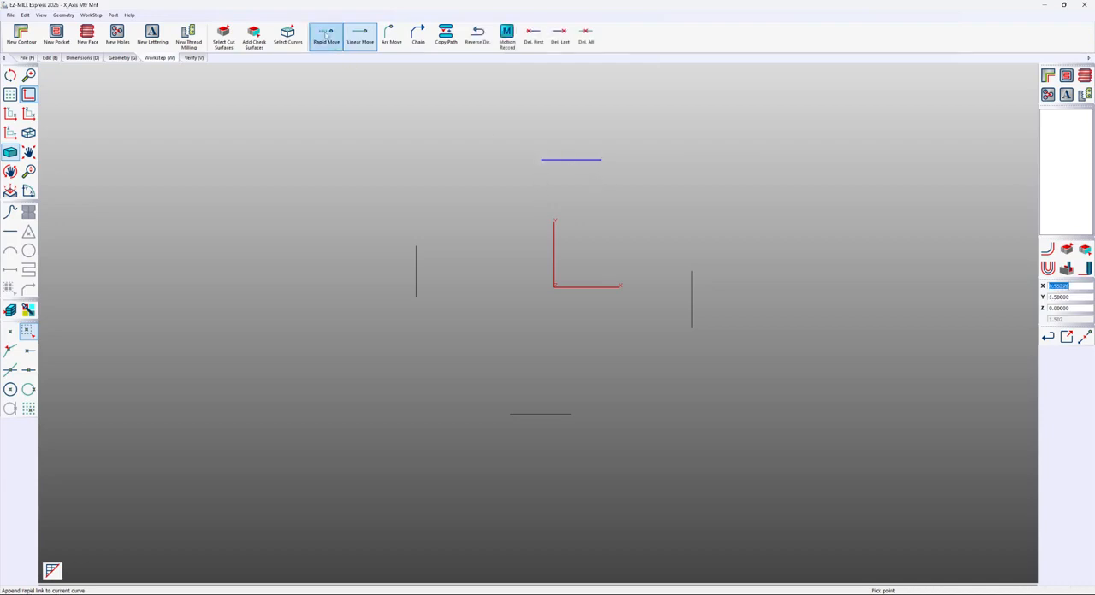
{"action": "left_click", "coordinate": [689, 272]}
{"action": "left_click", "coordinate": [360, 36]}
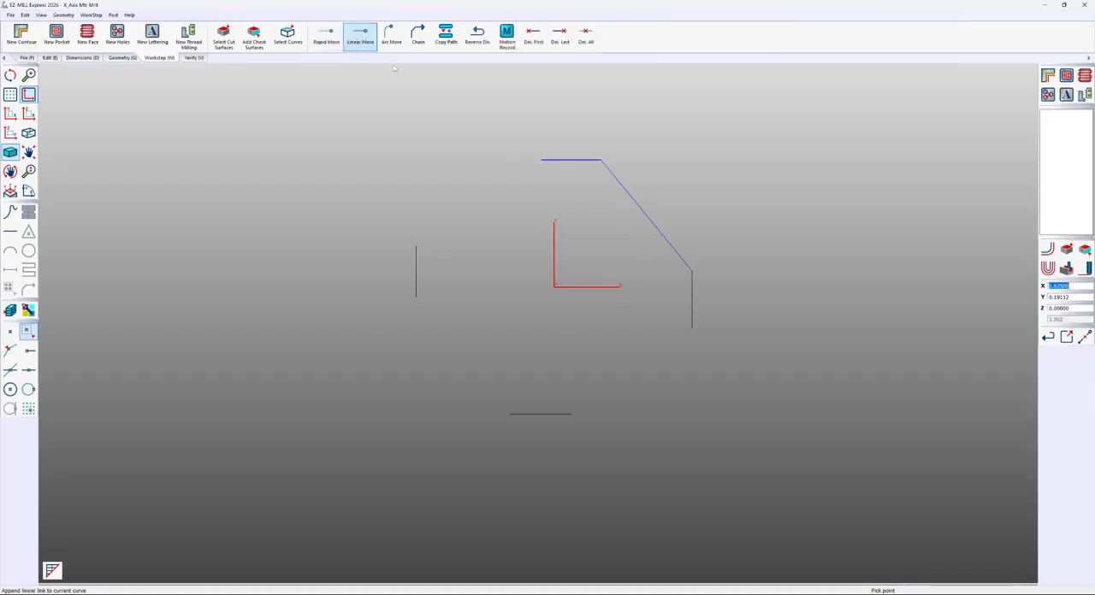
{"action": "left_click", "coordinate": [684, 330]}
Add a rapid move to the right end of the lower segment and a linear move along it to its left end
{"action": "left_click", "coordinate": [326, 36]}
{"action": "left_click", "coordinate": [566, 413]}
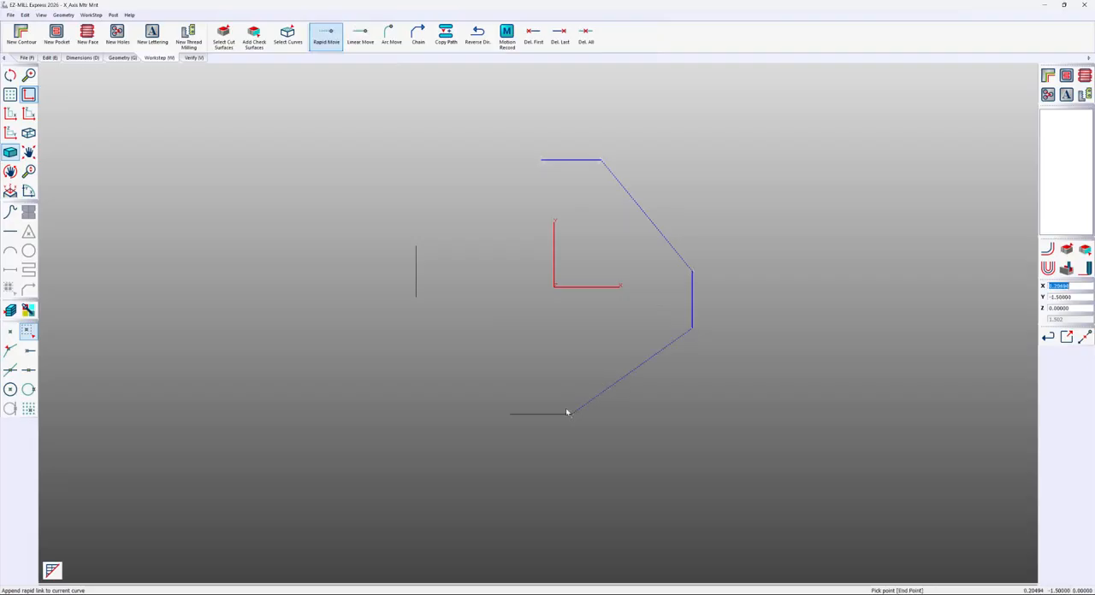
{"action": "left_click", "coordinate": [360, 36]}
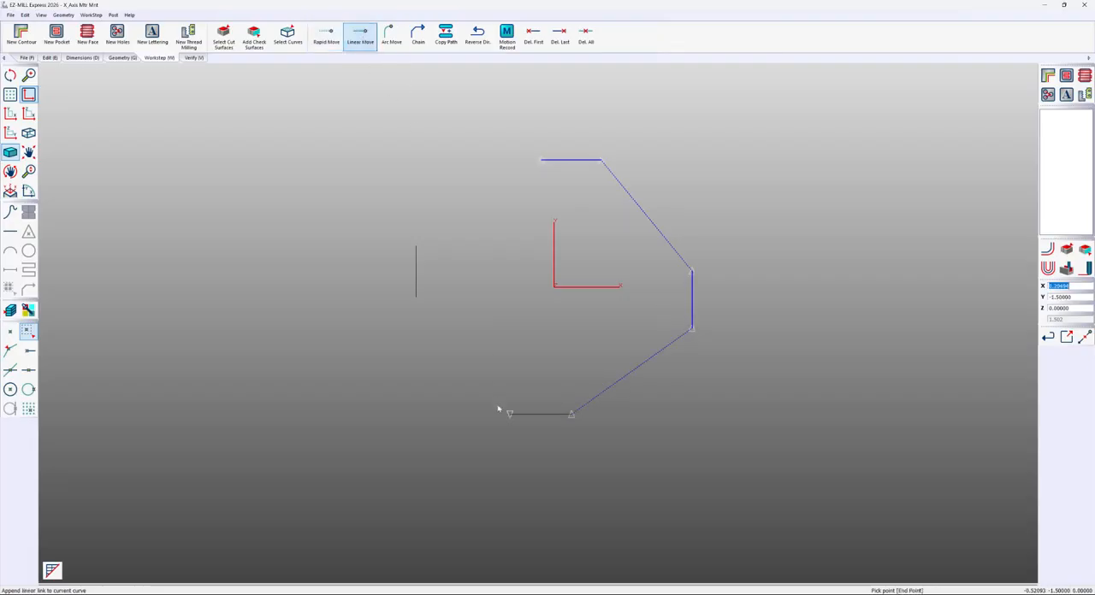
{"action": "left_click", "coordinate": [503, 413]}
Add a rapid move to the lower end of the left segment, a linear move up to its upper end, and finish the path
{"action": "left_click", "coordinate": [326, 36]}
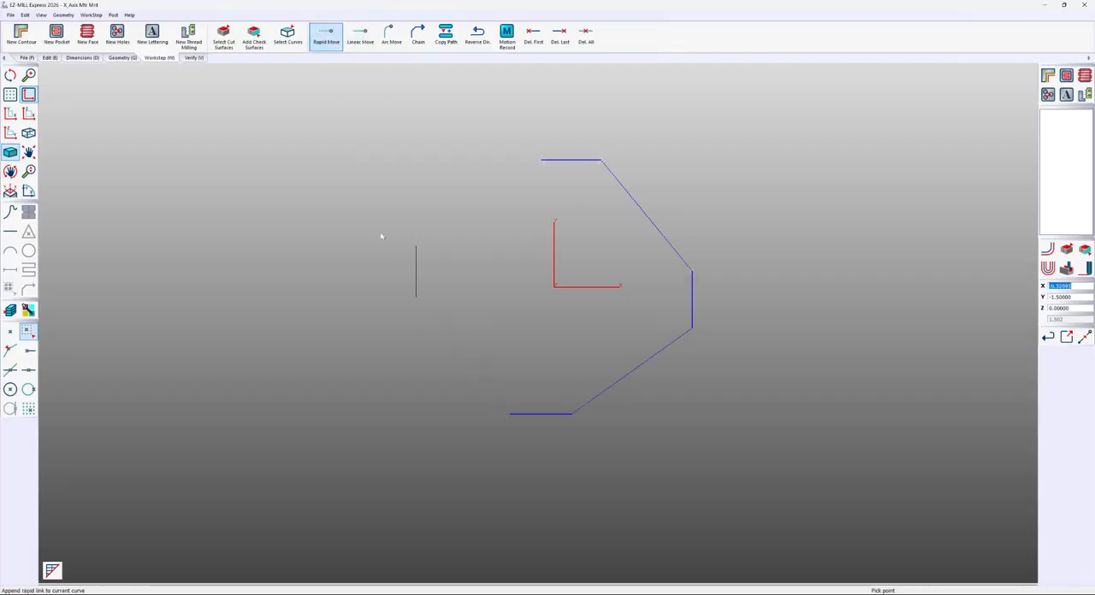
{"action": "left_click", "coordinate": [415, 296]}
{"action": "left_click", "coordinate": [373, 33]}
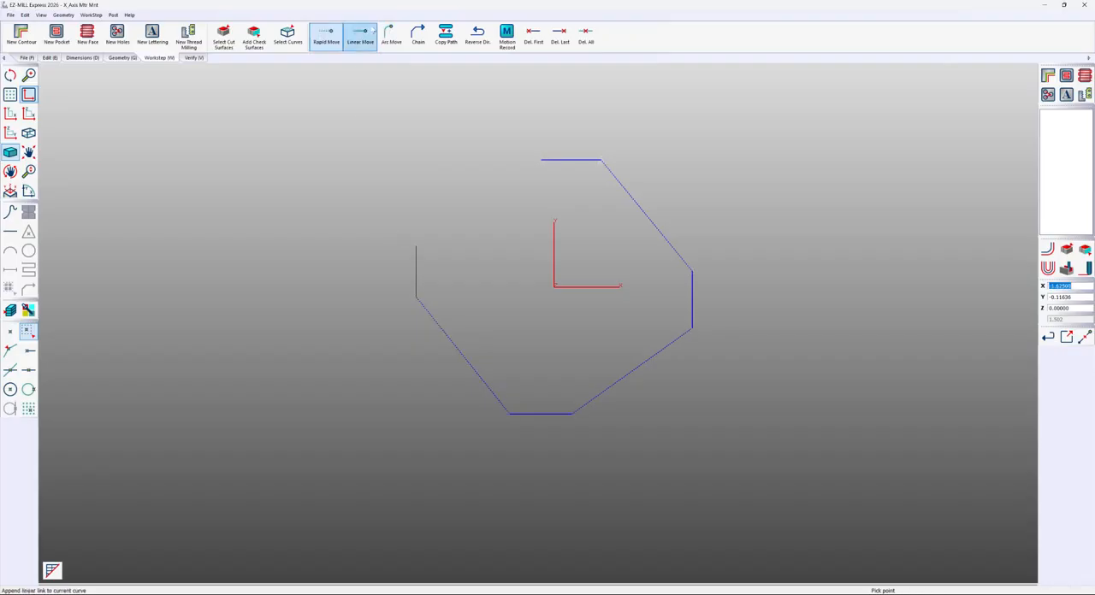
{"action": "left_click", "coordinate": [415, 243]}
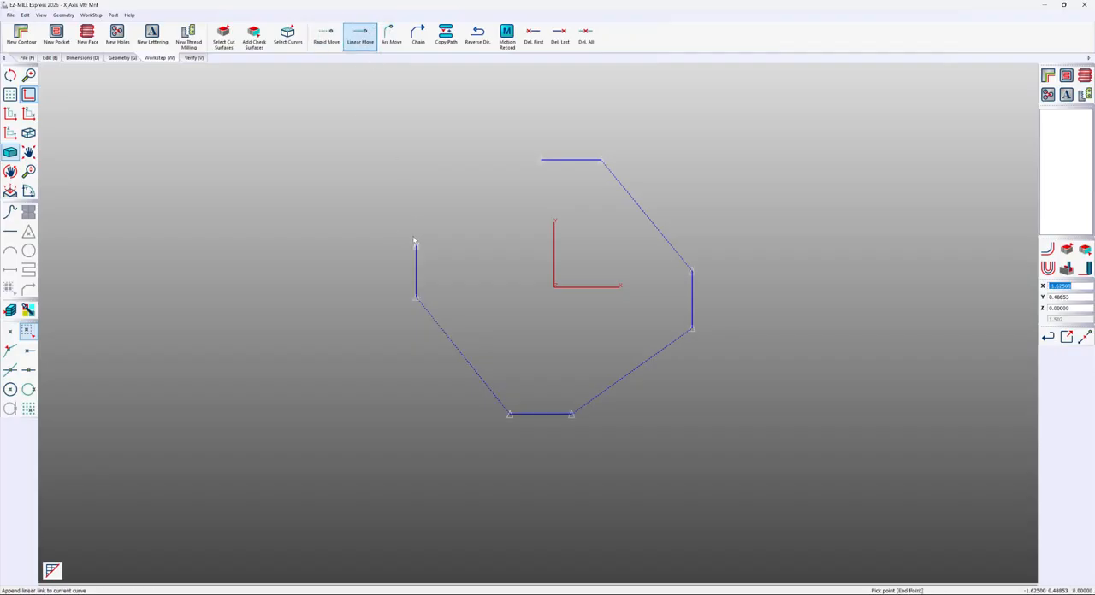
{"action": "left_click", "coordinate": [1067, 336]}
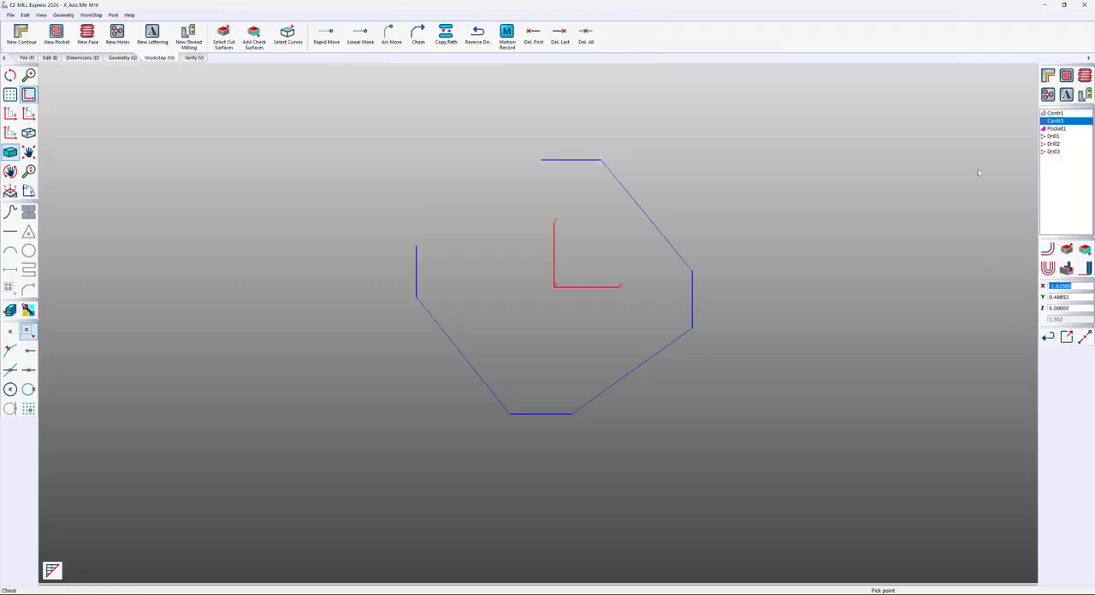
Create the contour workstep Contr3 with tool 1 at 0.25 diameter and set its rapid height to 2
{"action": "left_click", "coordinate": [1048, 75]}
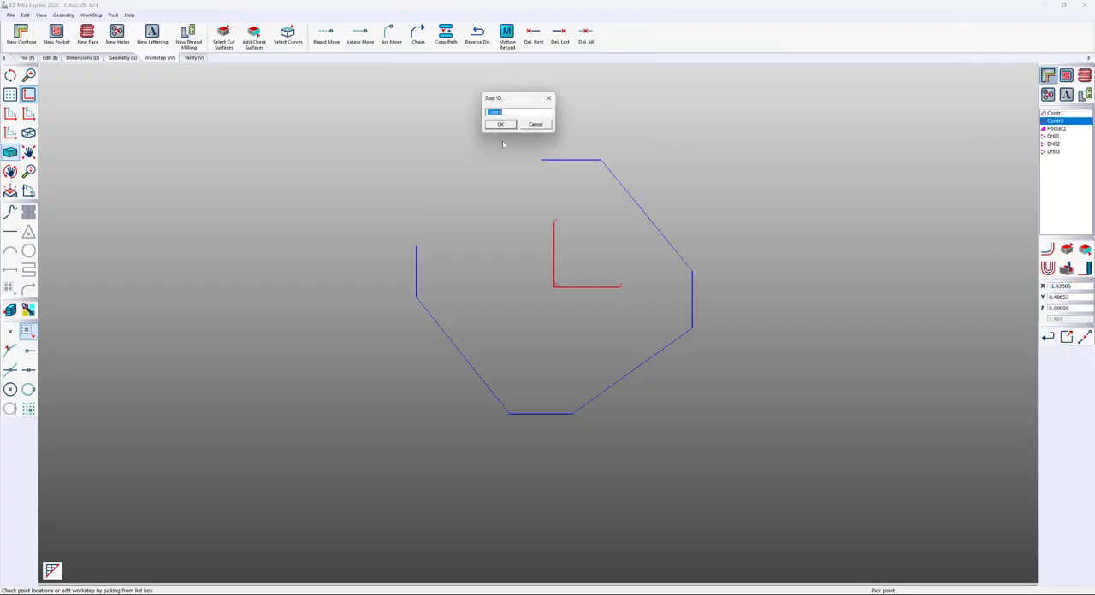
{"action": "left_click", "coordinate": [501, 125]}
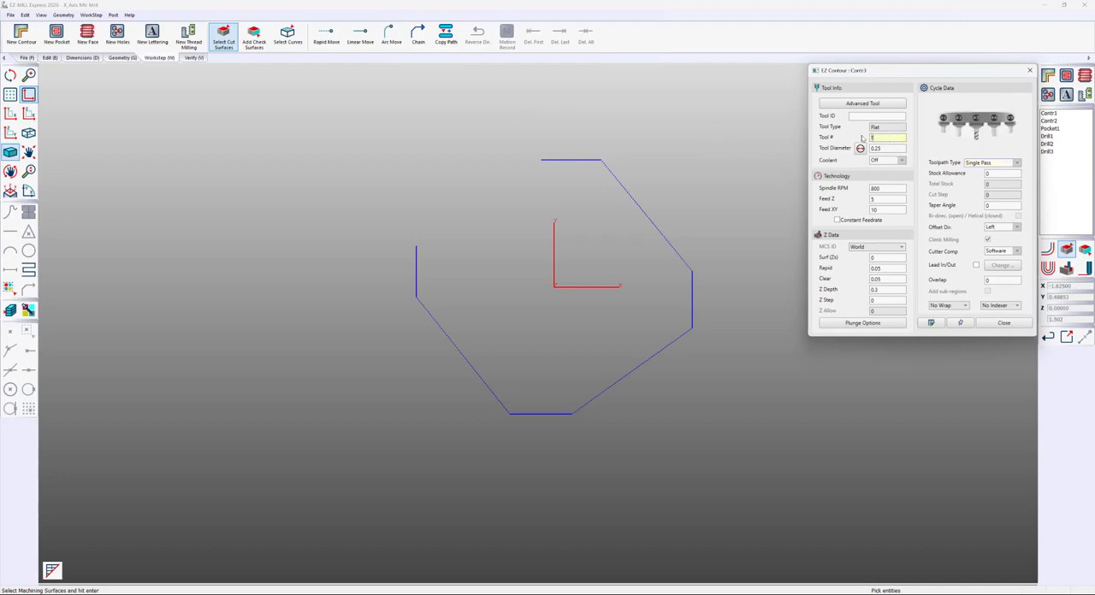
{"action": "left_click", "coordinate": [882, 148]}
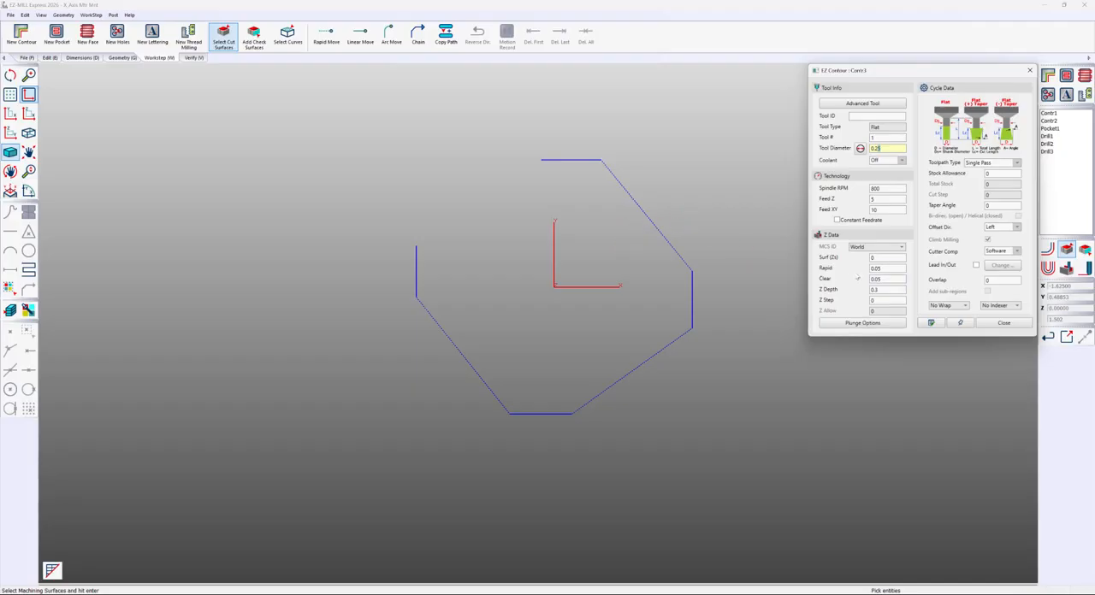
{"action": "left_click", "coordinate": [885, 268]}
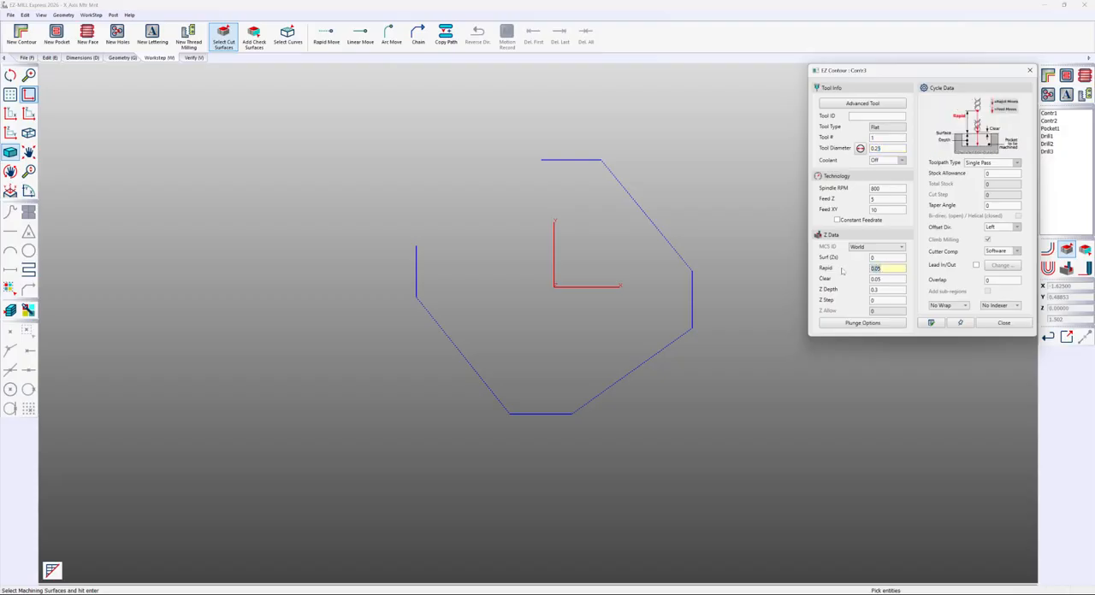
{"action": "type", "text": "1"}
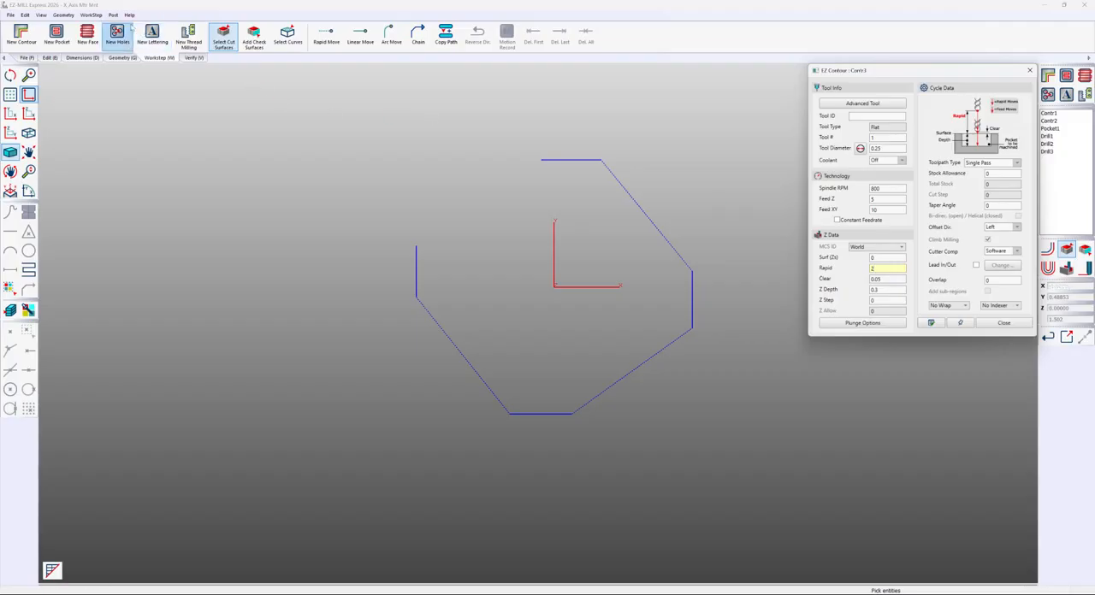
Assign the four-segment path curve as the machining curve of Contr3
{"action": "left_click", "coordinate": [92, 15]}
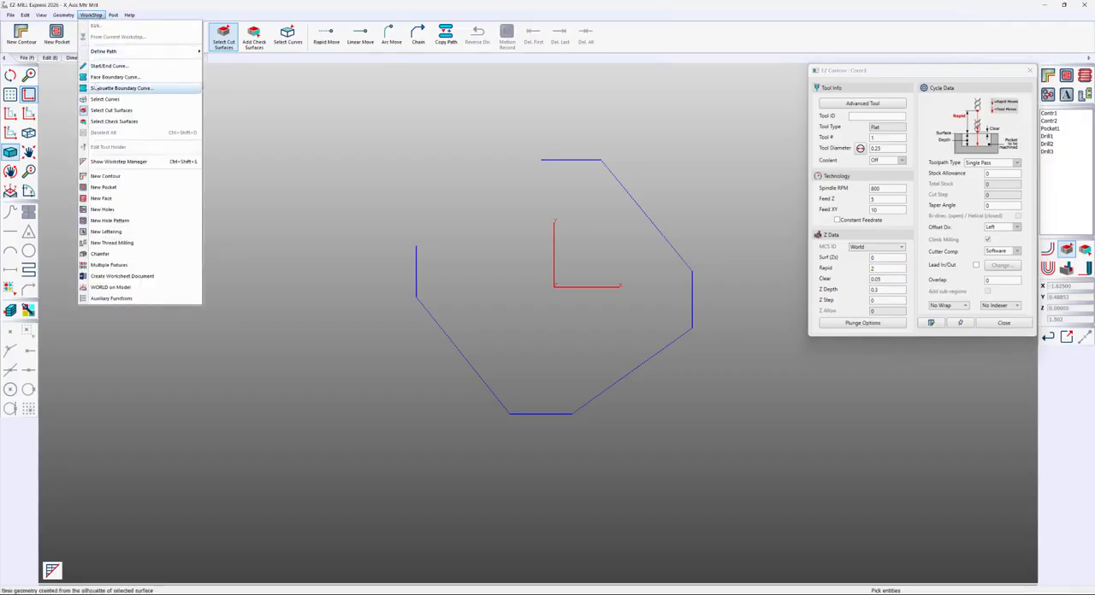
{"action": "left_click", "coordinate": [92, 100]}
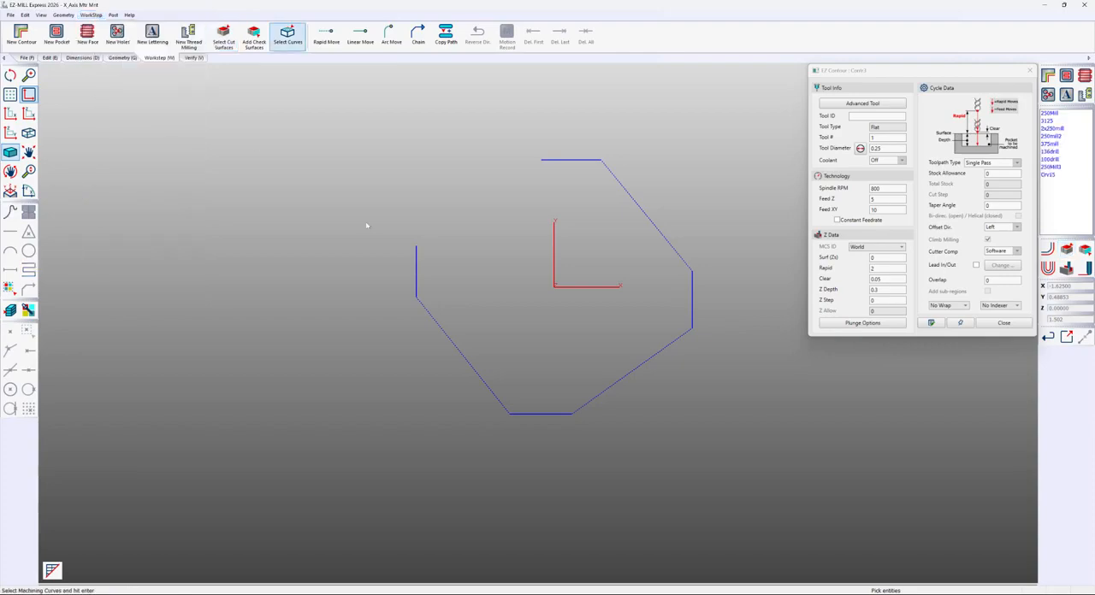
{"action": "left_click", "coordinate": [416, 267]}
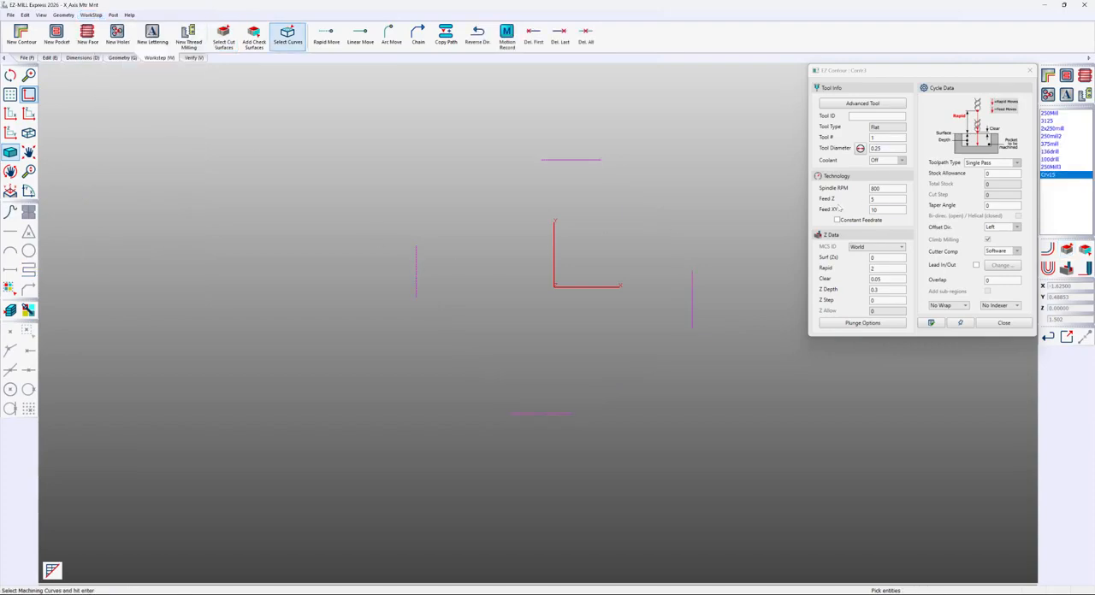
{"action": "key", "text": "Return"}
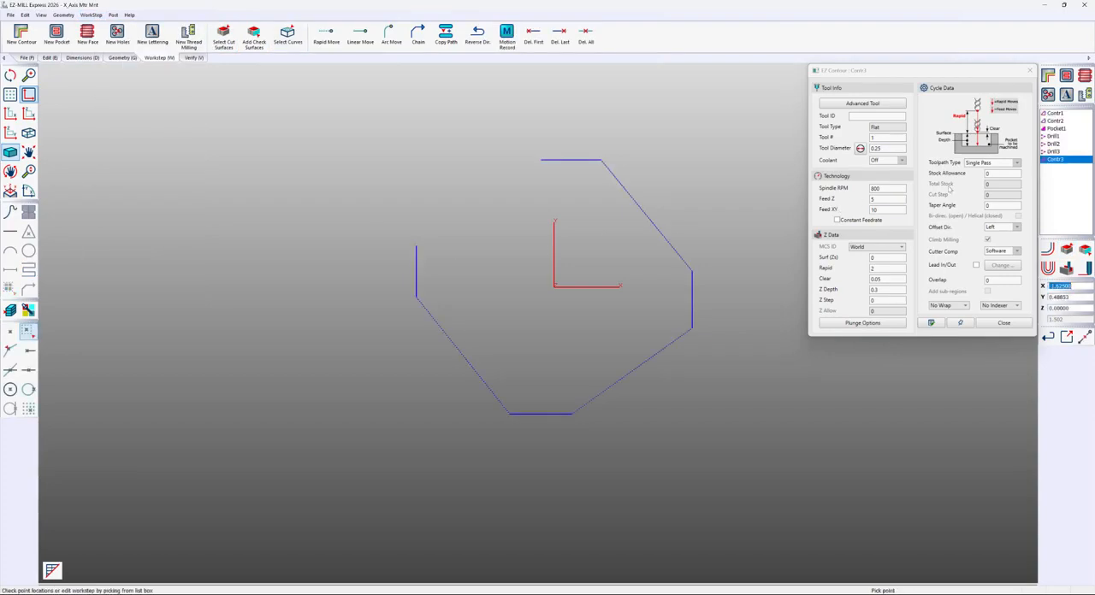
Verify the Contr3 toolpath, inspect its rapid moves at an angle, and close the contour settings
{"action": "left_click", "coordinate": [1048, 250]}
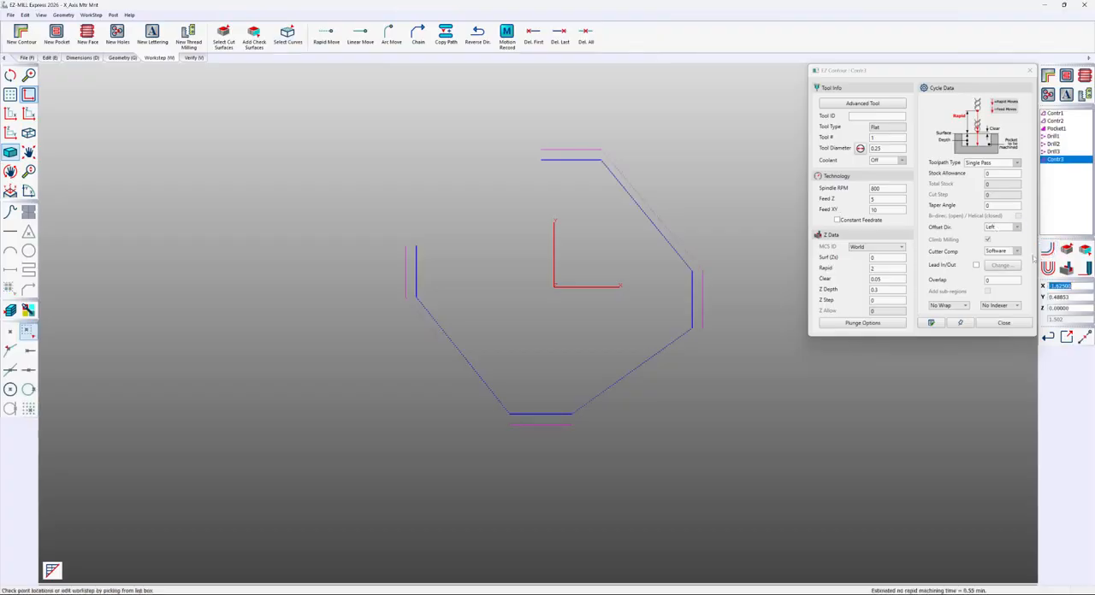
{"action": "middle_click_drag", "start_coordinate": [778, 305], "coordinate": [804, 250]}
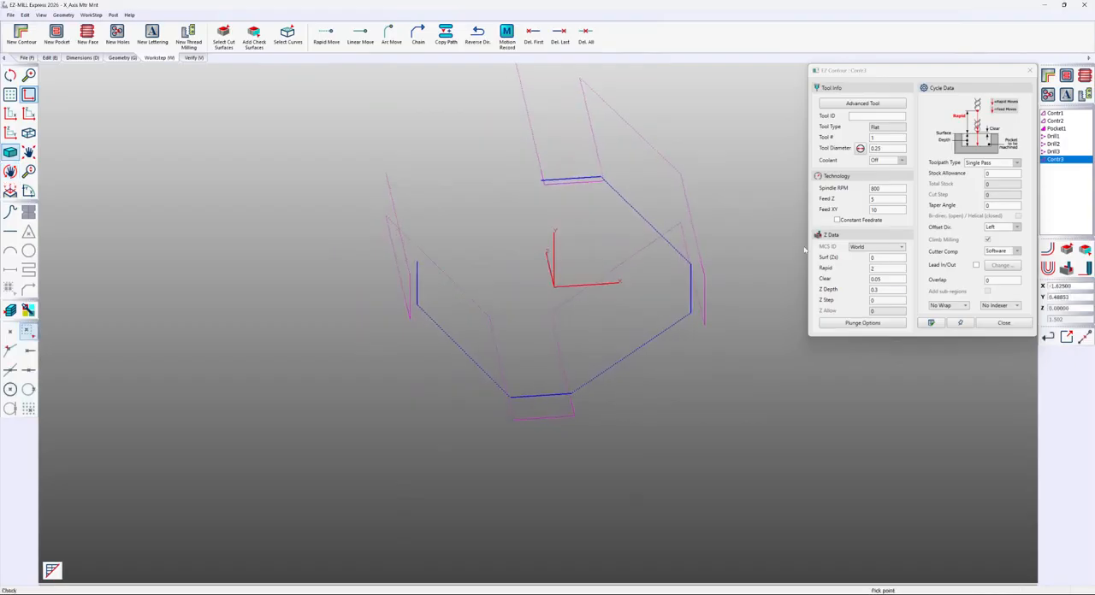
{"action": "left_click", "coordinate": [1004, 322]}
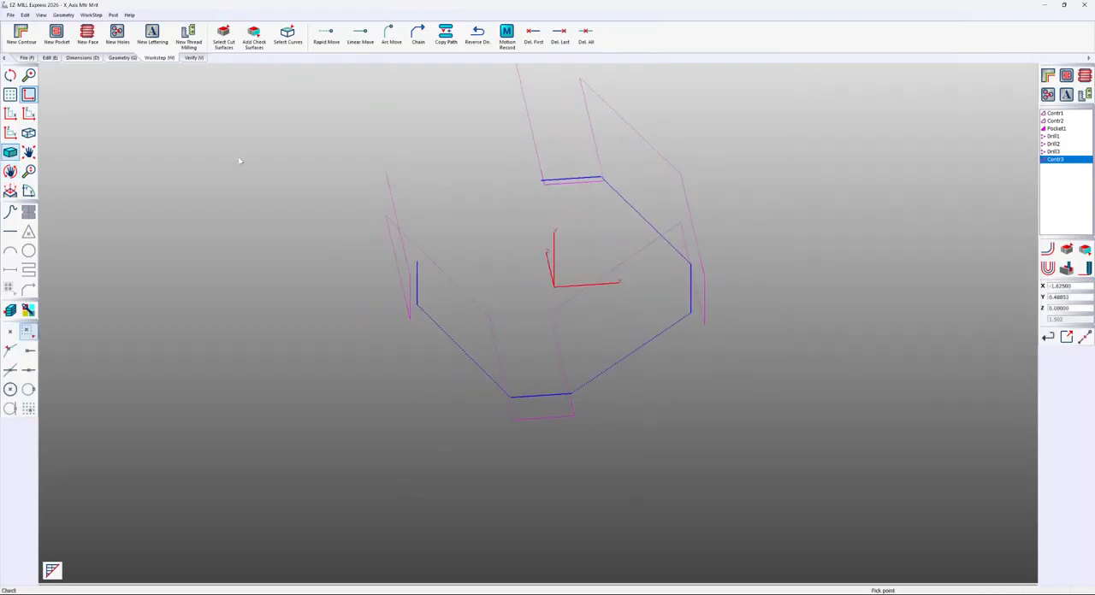
Unblank all hidden entities to bring back the part and stock
{"action": "left_click", "coordinate": [49, 57]}
{"action": "left_click", "coordinate": [121, 36]}
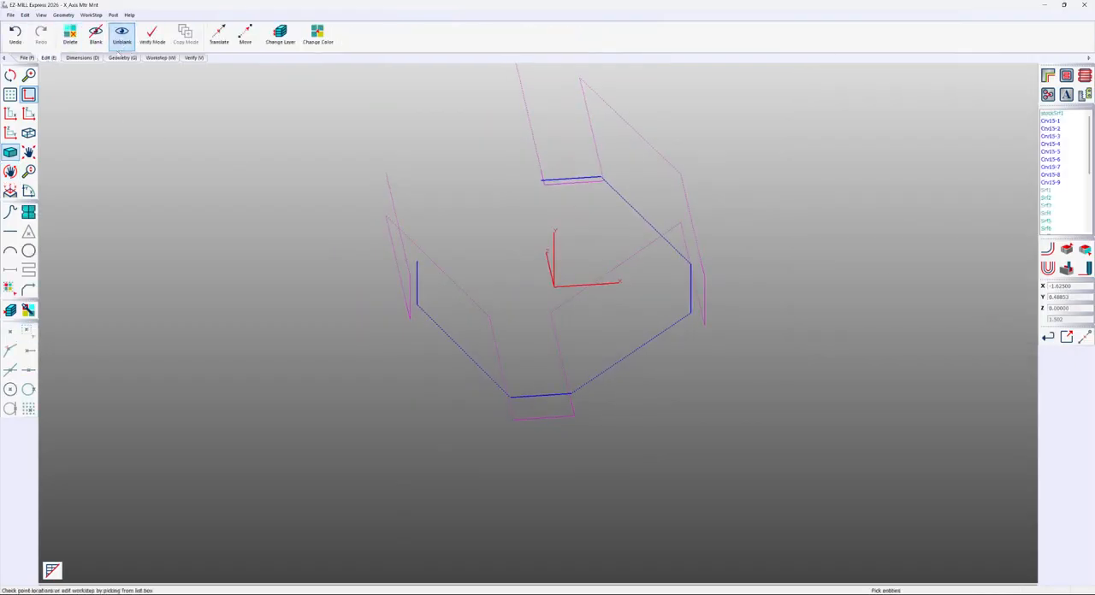
{"action": "left_click", "coordinate": [9, 288]}
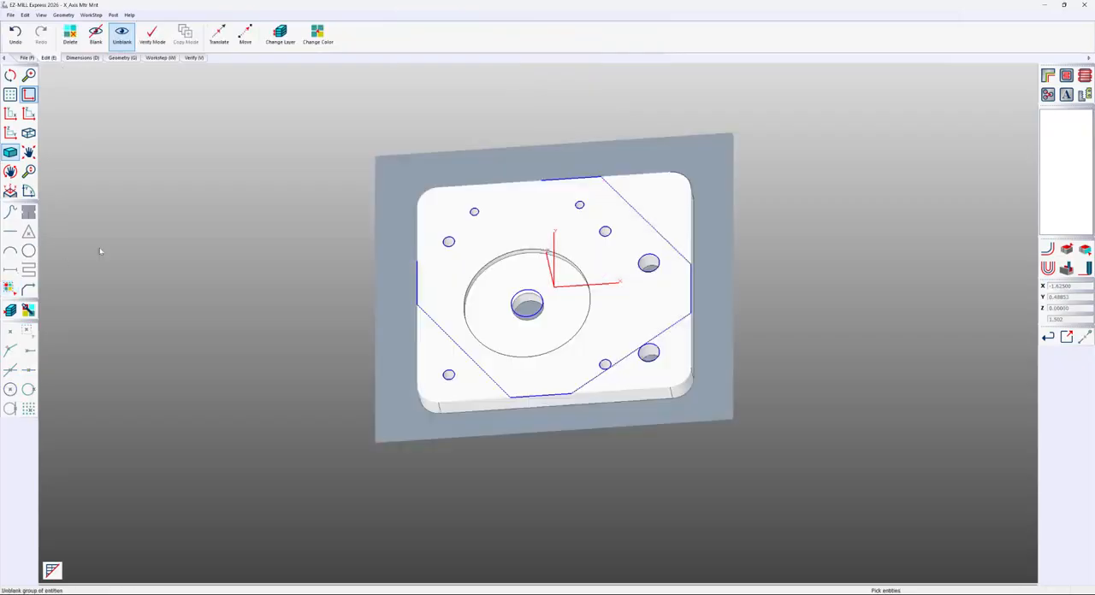
Run the 3D verification of all worksteps and inspect the machined plate and its tabs
{"action": "middle_click_drag", "start_coordinate": [291, 218], "coordinate": [342, 213]}
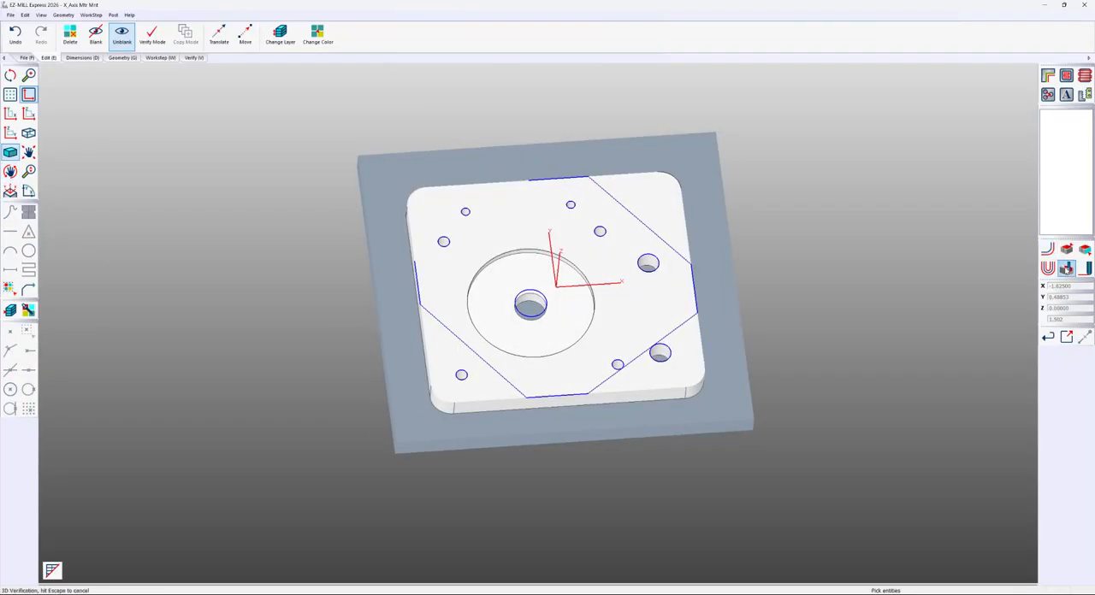
{"action": "left_click", "coordinate": [1066, 268]}
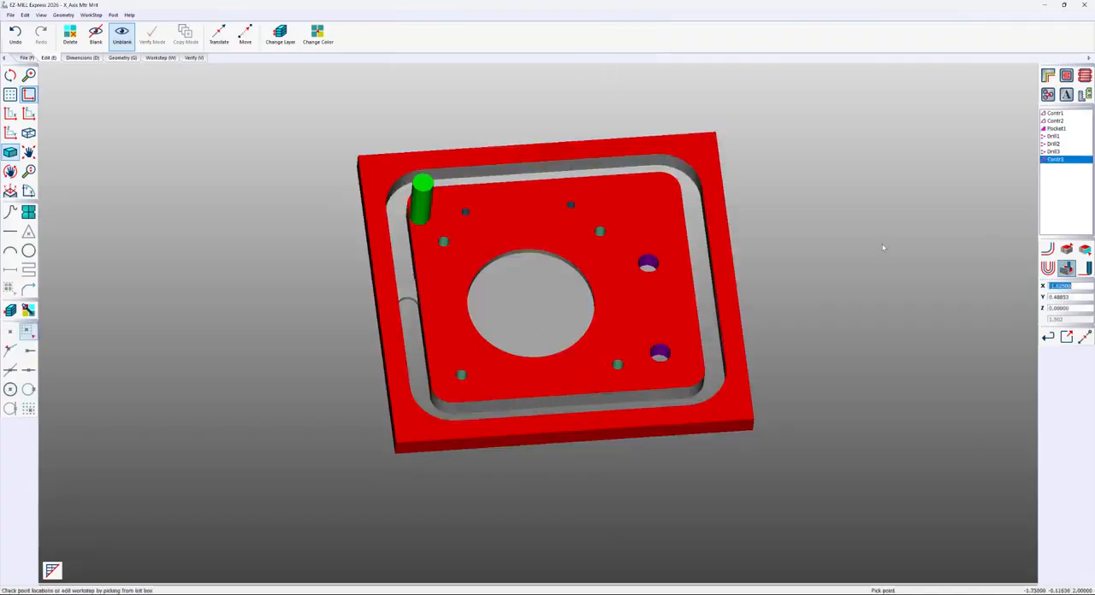
{"action": "middle_click_drag", "start_coordinate": [802, 279], "coordinate": [784, 245]}
Open post processing and start adding a CNC file, browsing to C:\EZCAMW\EZCAMX33
{"action": "left_click", "coordinate": [198, 59]}
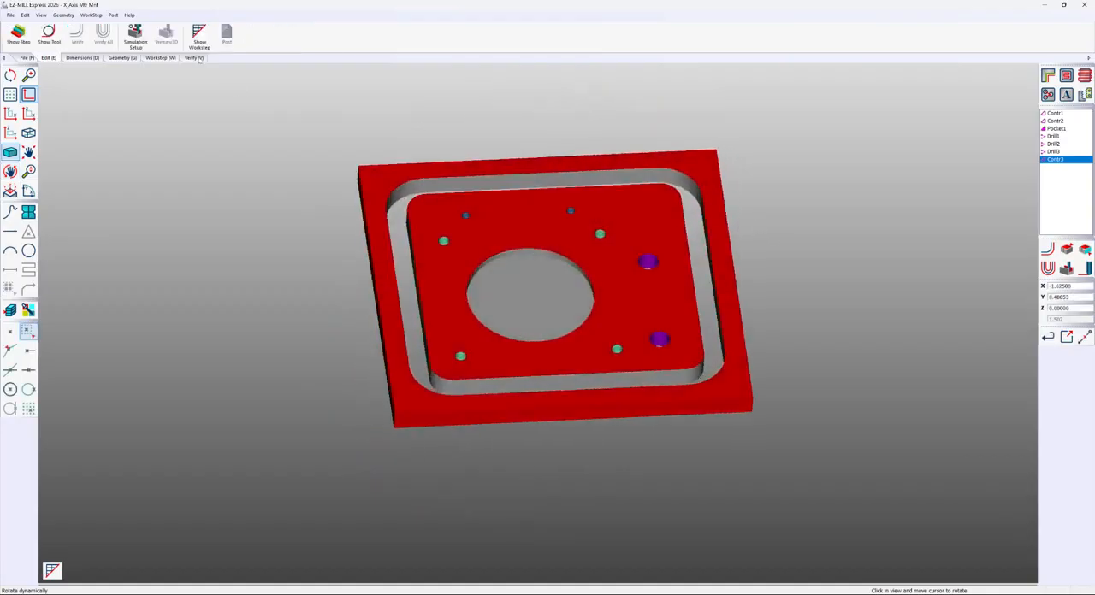
{"action": "left_click", "coordinate": [227, 34]}
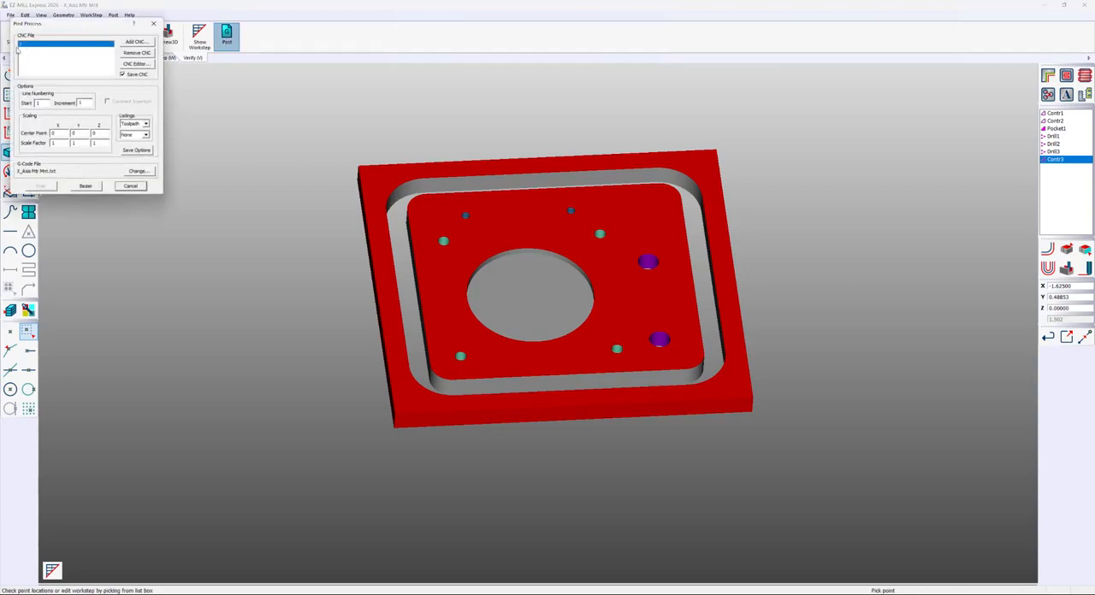
{"action": "left_click_drag", "start_coordinate": [47, 30], "coordinate": [261, 78]}
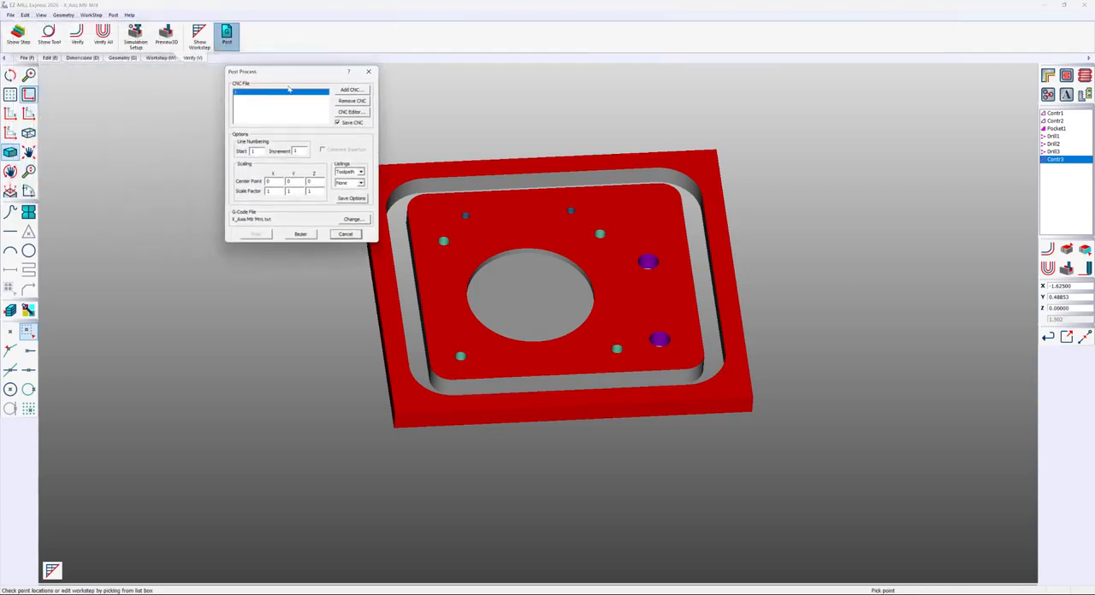
{"action": "left_click", "coordinate": [343, 91]}
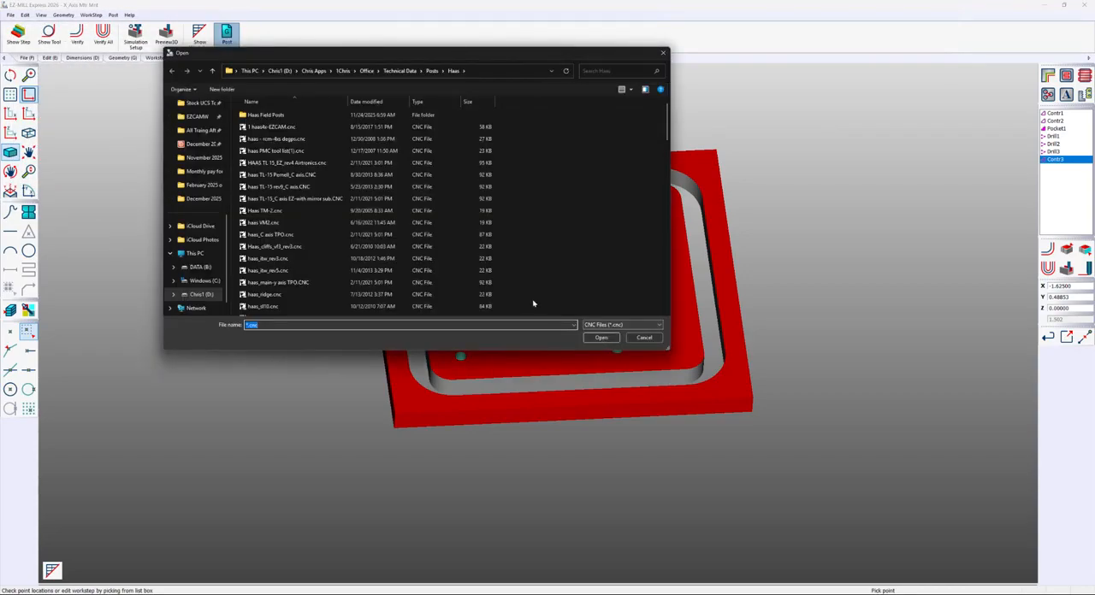
{"action": "left_click", "coordinate": [197, 280]}
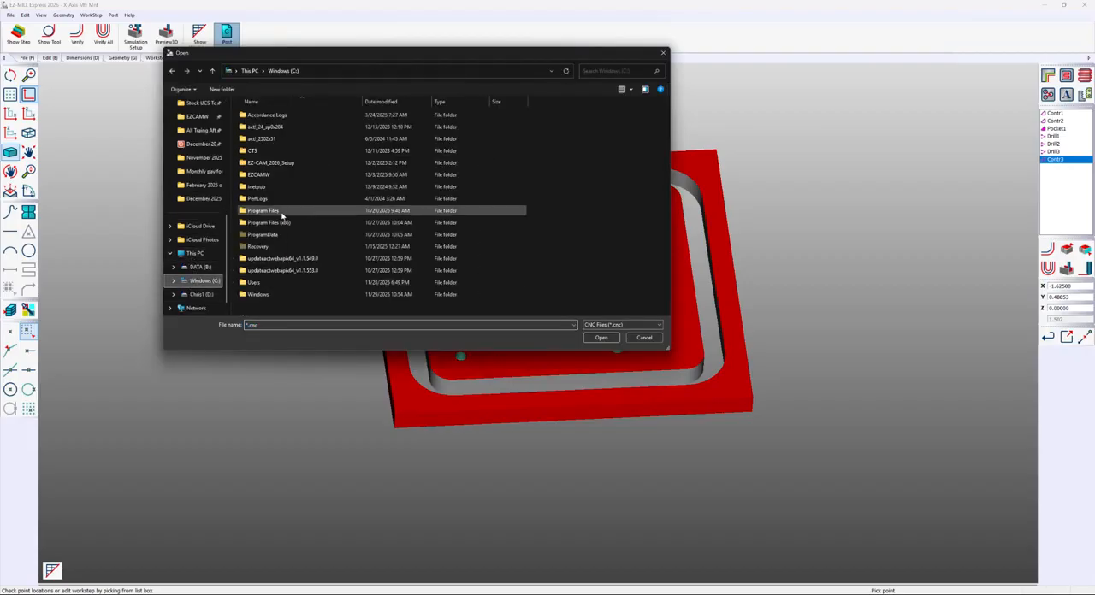
{"action": "double_click", "coordinate": [256, 175]}
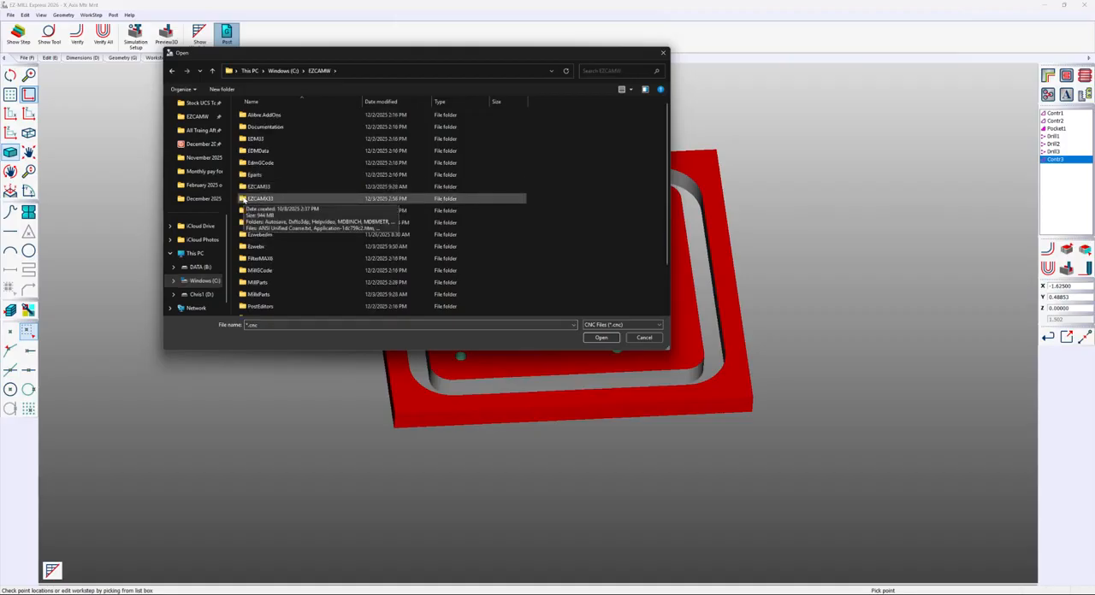
{"action": "double_click", "coordinate": [244, 199]}
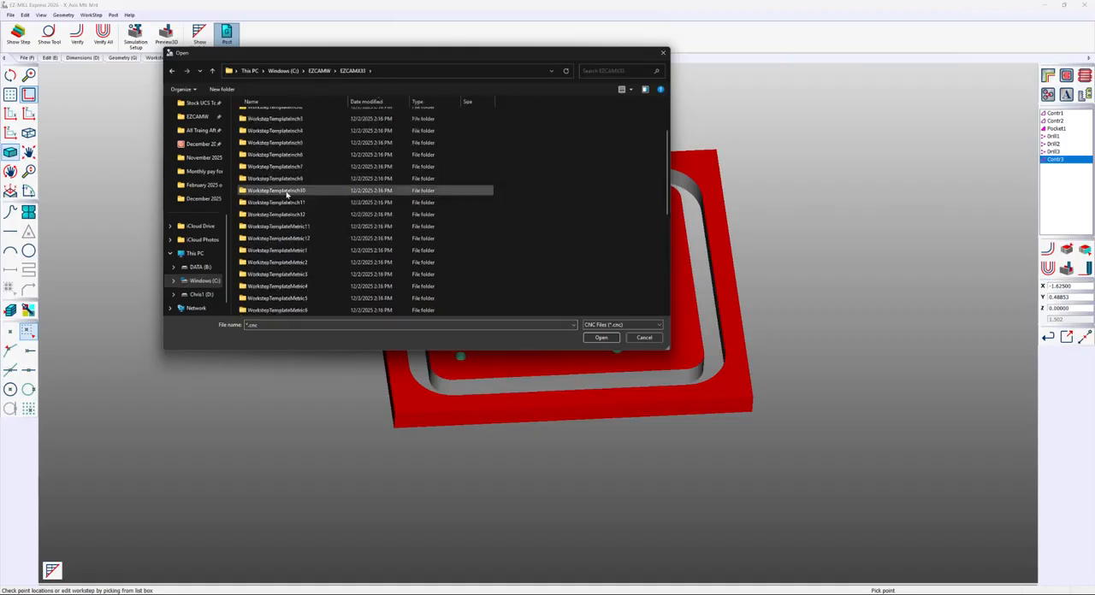
Add the fanuc.cnc post from the MillInchPost folder to the CNC file list
{"action": "scroll", "coordinate": [287, 195], "scroll_direction": "down", "scroll_amount": 6}
{"action": "scroll", "coordinate": [287, 193], "scroll_direction": "down", "scroll_amount": 1}
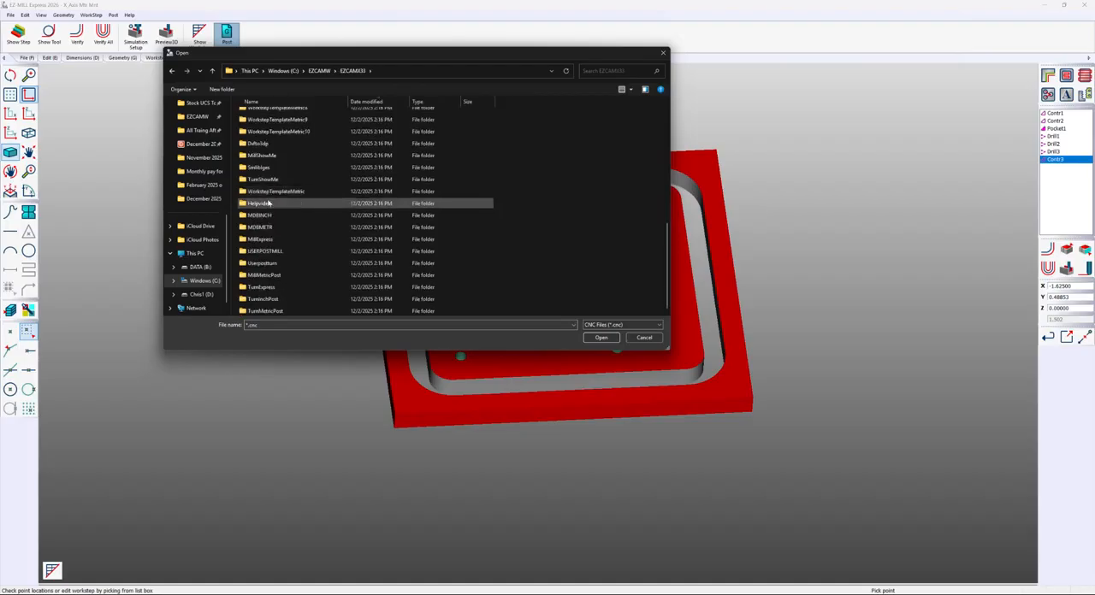
{"action": "scroll", "coordinate": [265, 221], "scroll_direction": "up", "scroll_amount": 1}
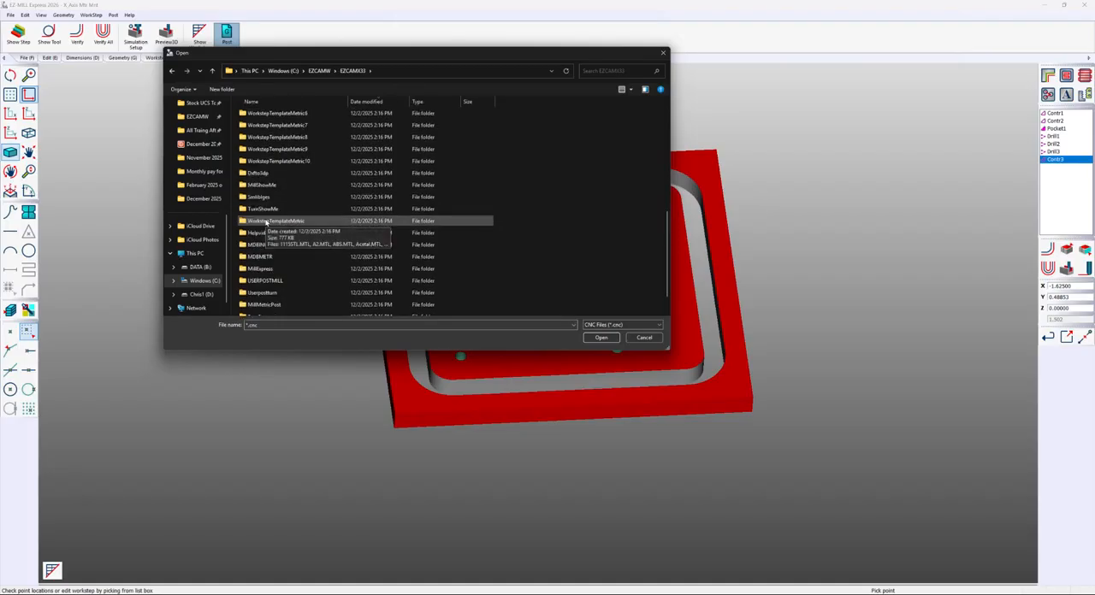
{"action": "scroll", "coordinate": [266, 222], "scroll_direction": "down", "scroll_amount": 1}
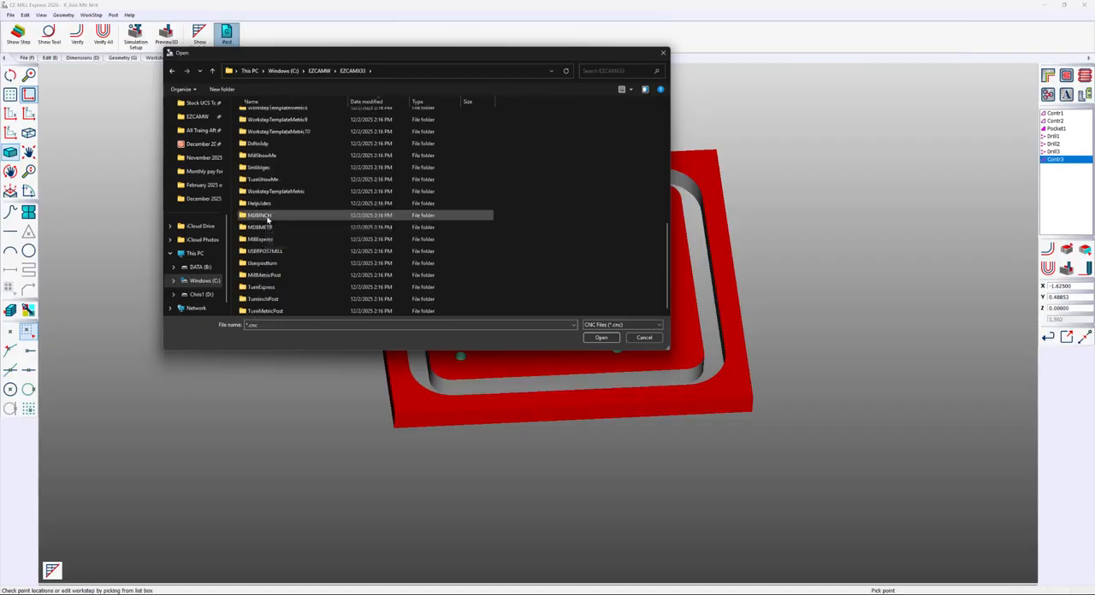
{"action": "scroll", "coordinate": [267, 220], "scroll_direction": "up", "scroll_amount": 6}
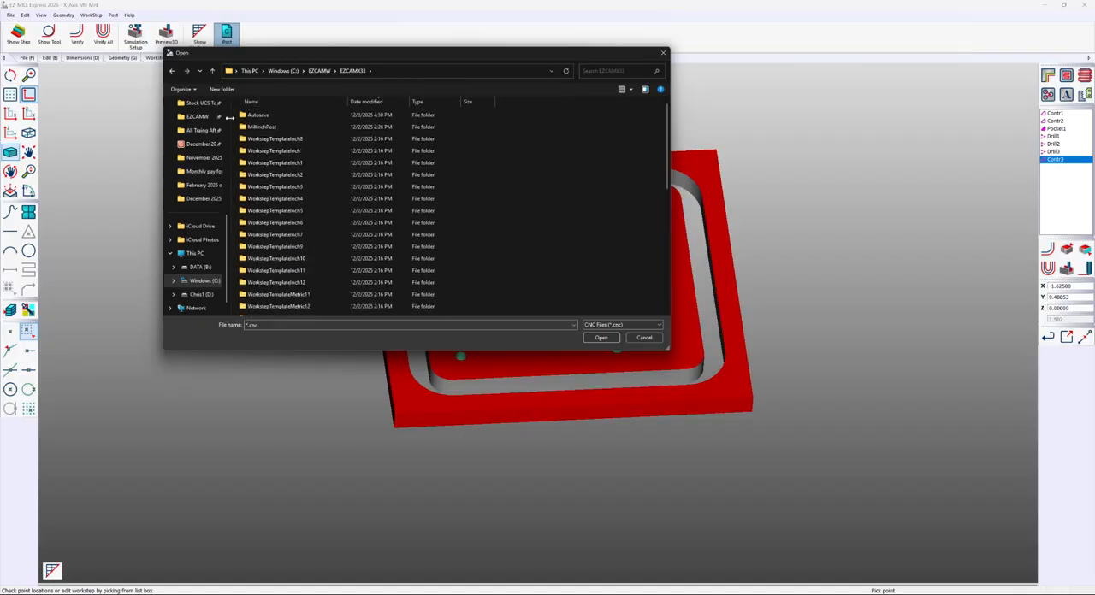
{"action": "double_click", "coordinate": [256, 127]}
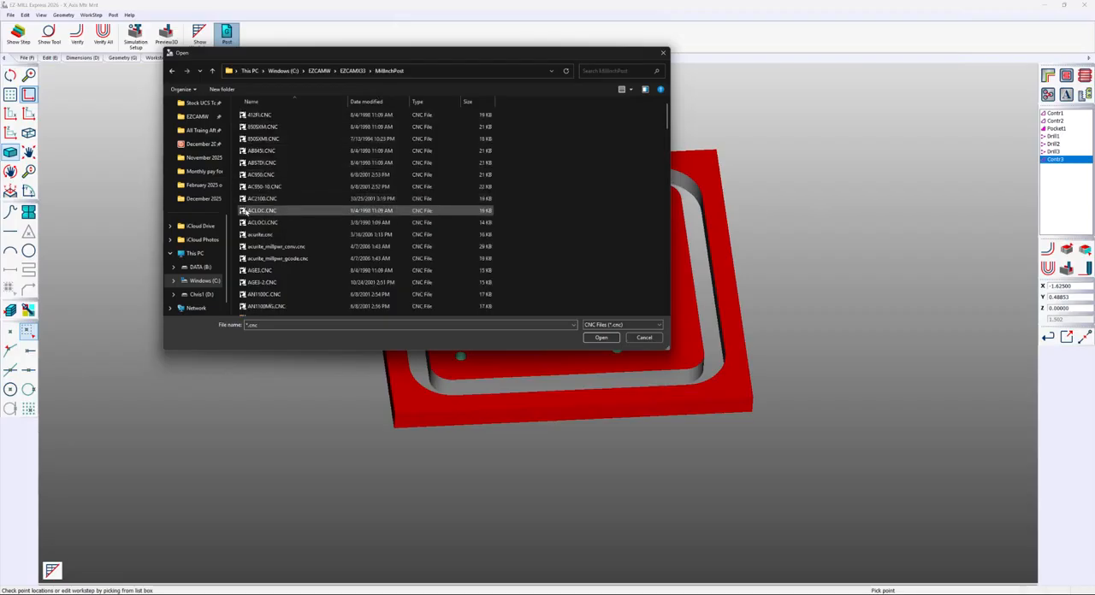
{"action": "scroll", "coordinate": [248, 213], "scroll_direction": "down", "scroll_amount": 8}
{"action": "scroll", "coordinate": [247, 214], "scroll_direction": "down", "scroll_amount": 10}
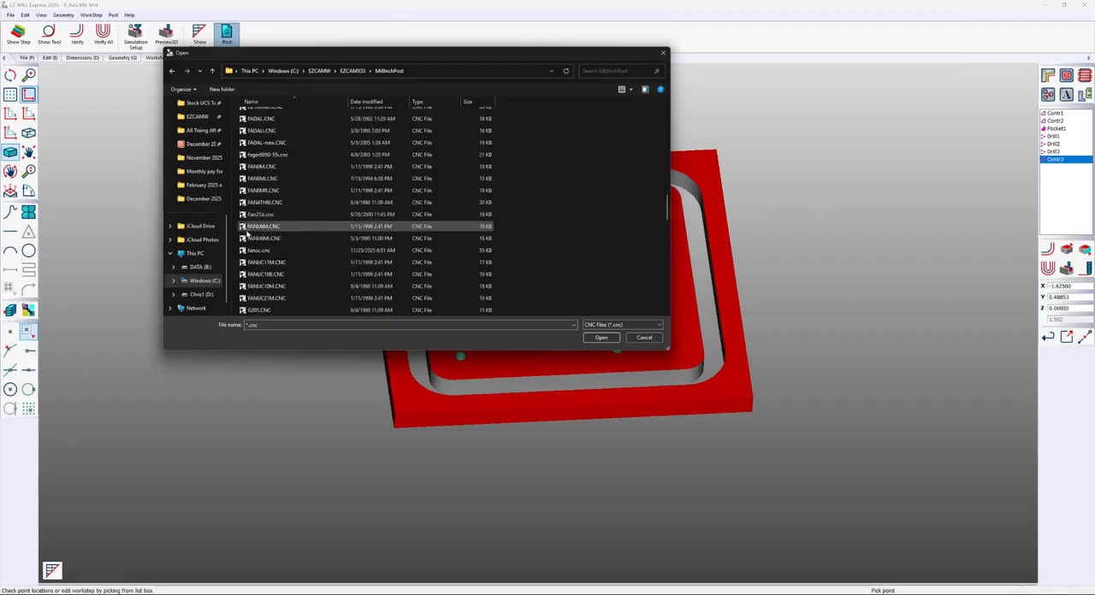
{"action": "double_click", "coordinate": [257, 250]}
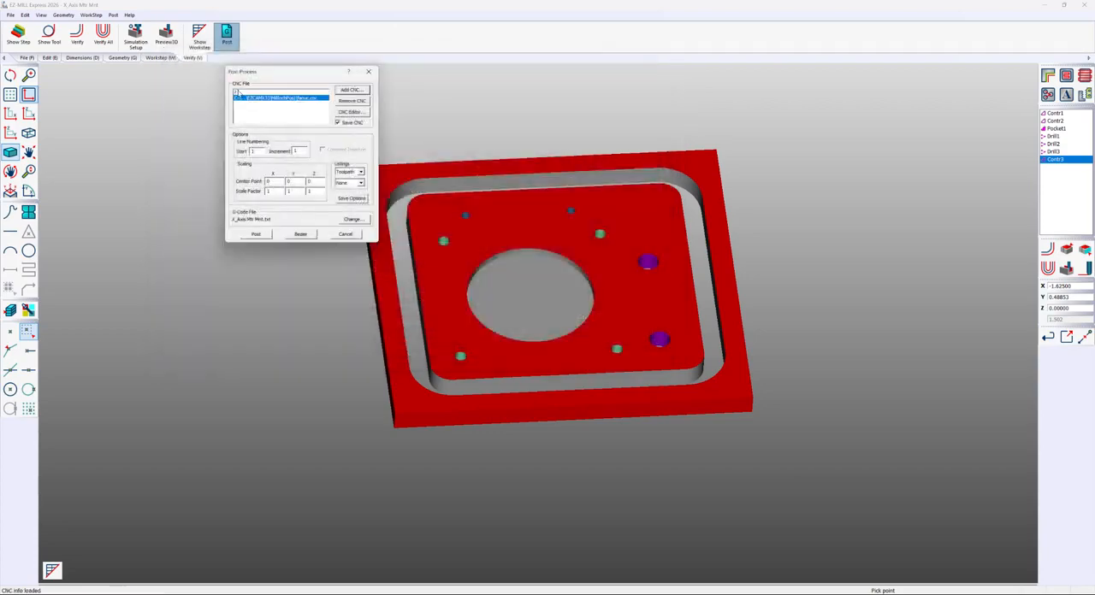
Remove the first CNC entry so only fanuc.cnc is listed, and reopen and close post processing to check the selection
{"action": "left_click", "coordinate": [238, 91]}
{"action": "left_click", "coordinate": [350, 101]}
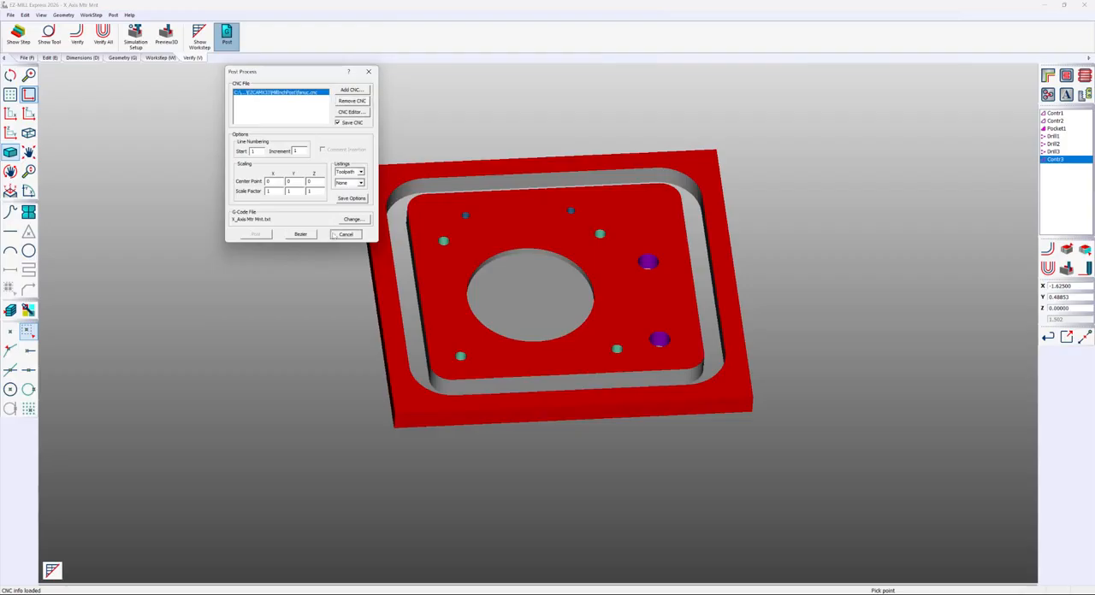
{"action": "left_click", "coordinate": [346, 234]}
{"action": "left_click", "coordinate": [227, 36]}
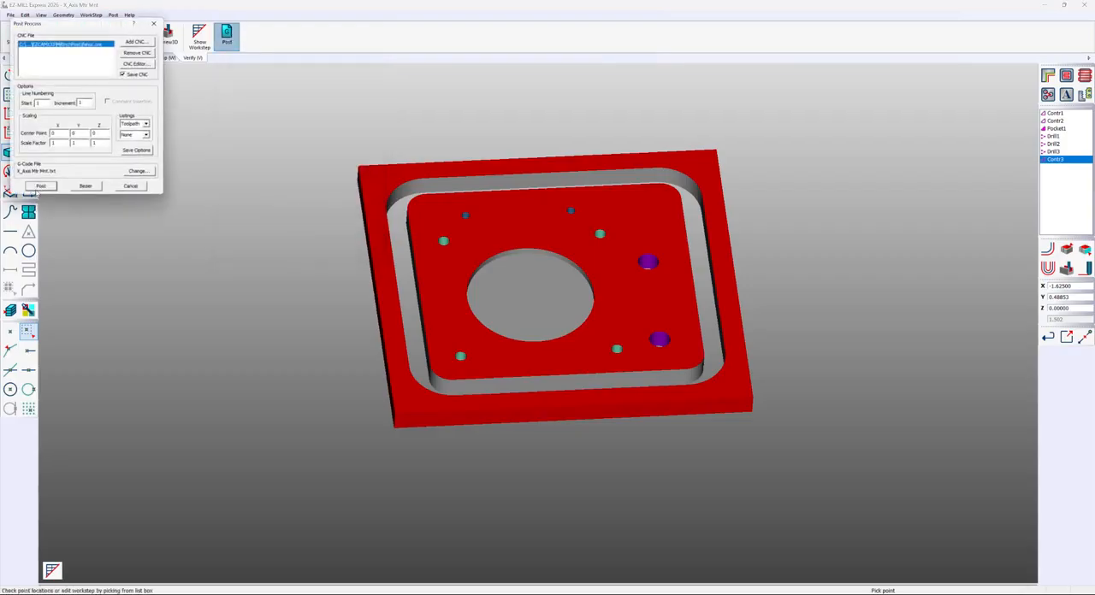
{"action": "left_click", "coordinate": [128, 186]}
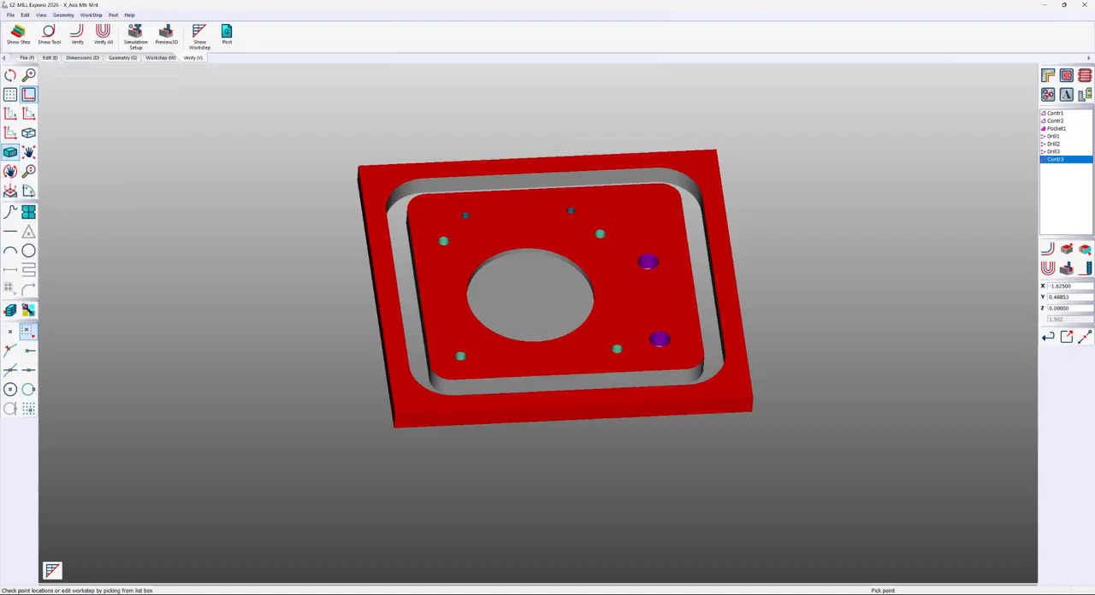